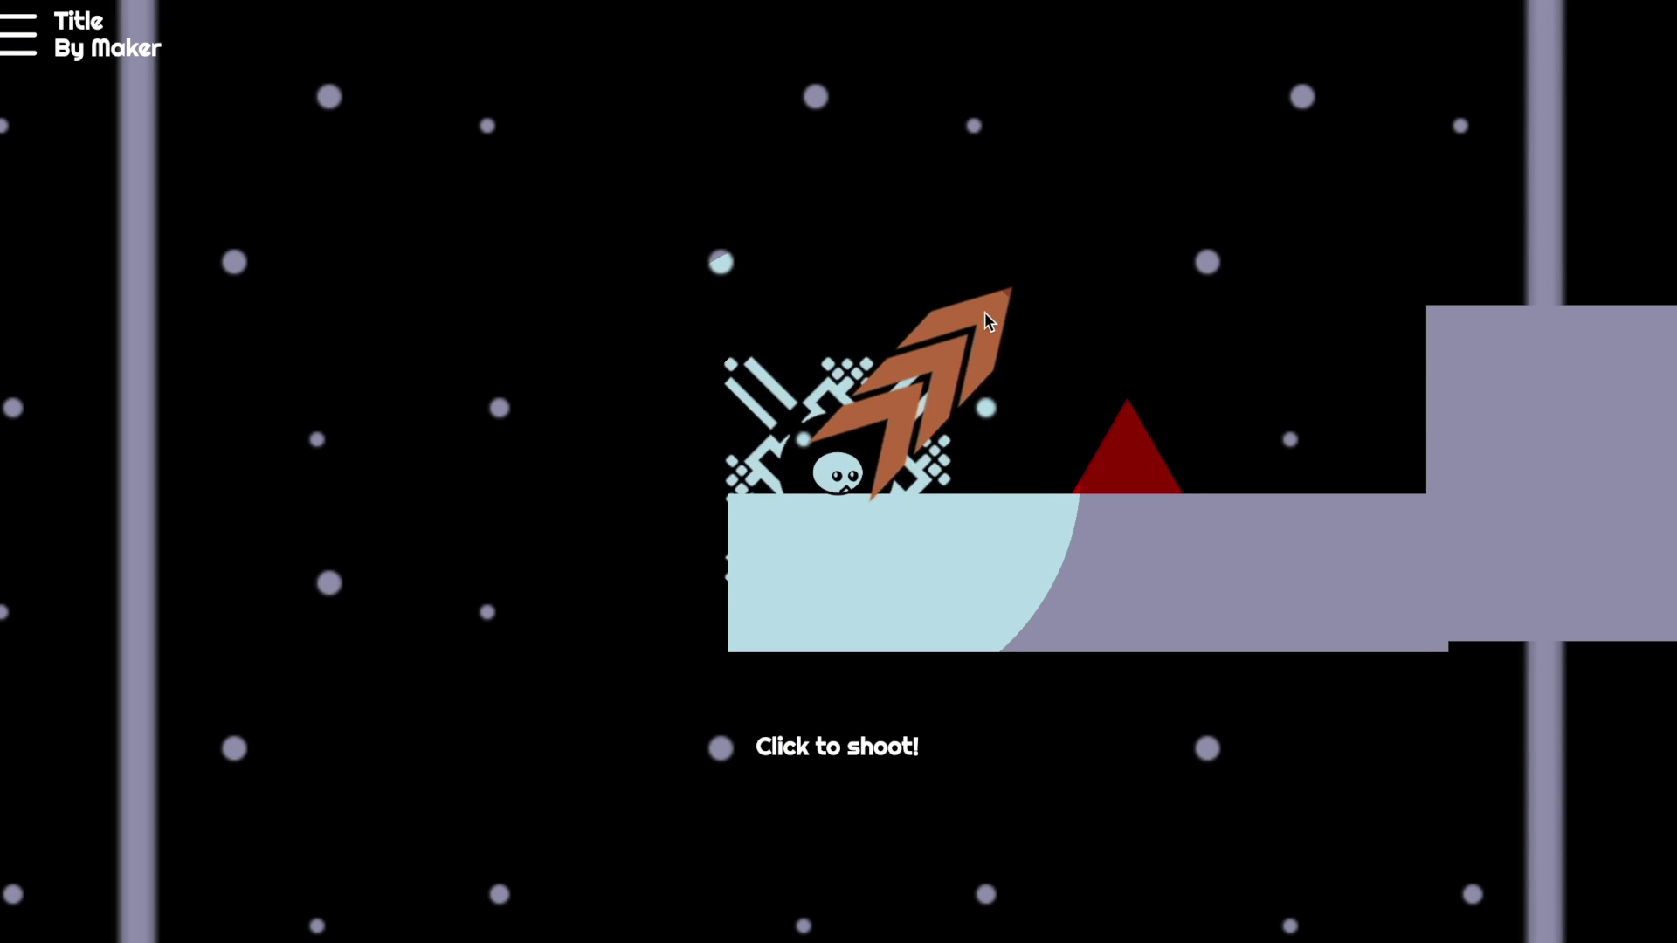
Shoot the ball twice across the sample level, aiming the second shot upward
{"action": "left_click", "coordinate": [969, 323]}
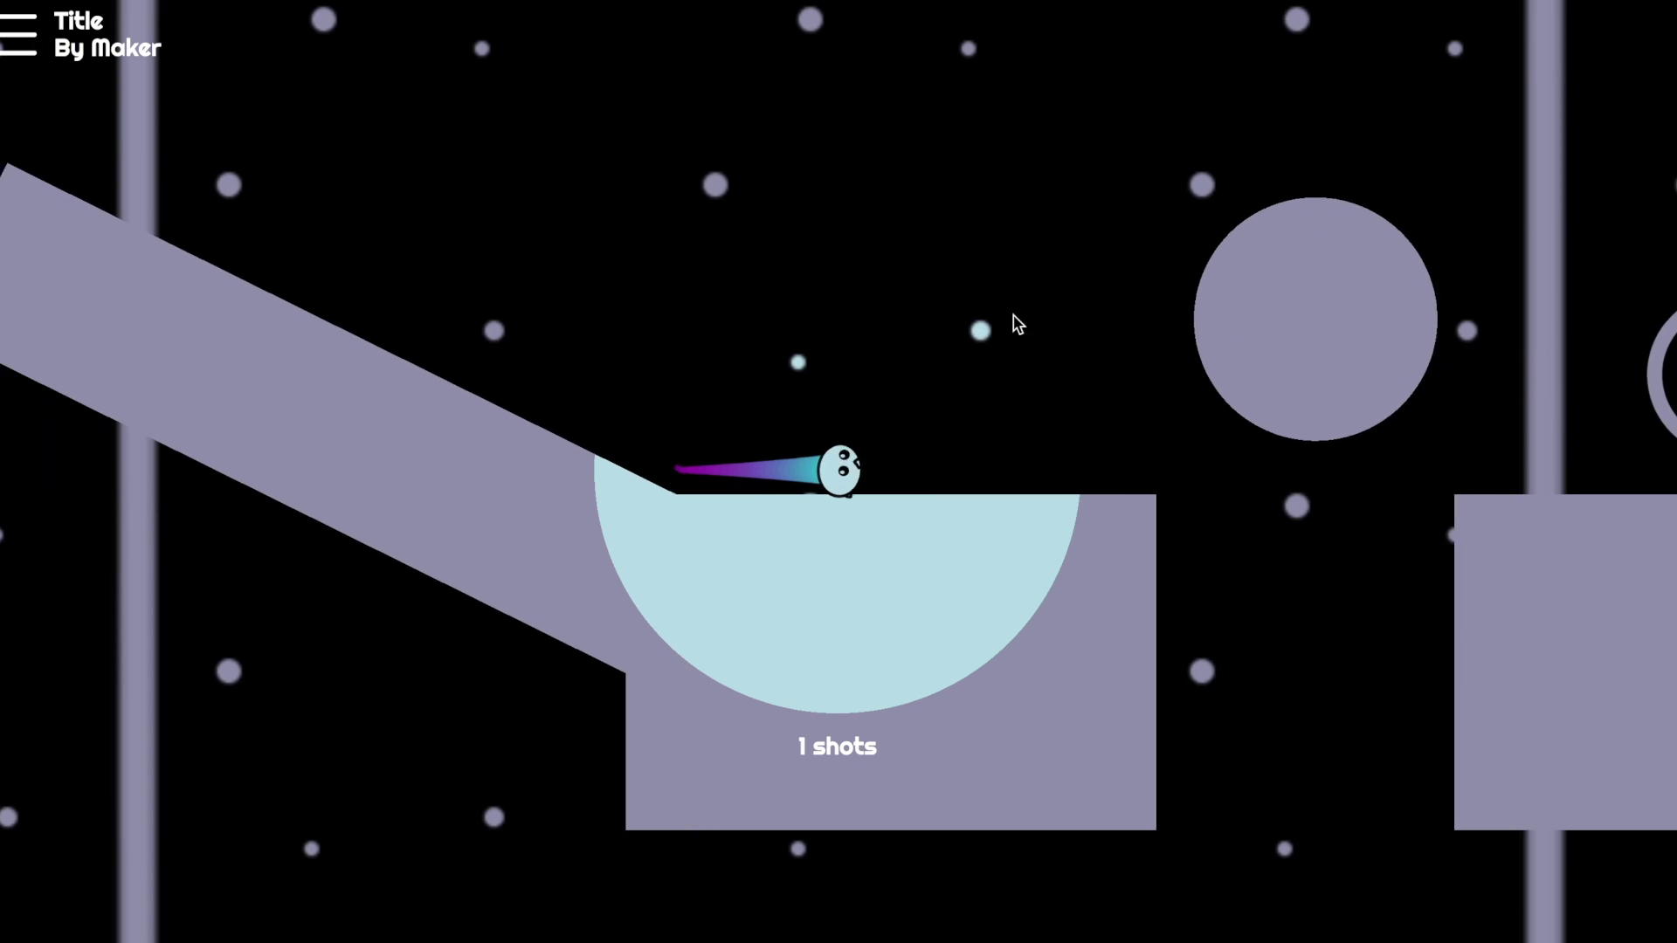
{"action": "left_click", "coordinate": [895, 365]}
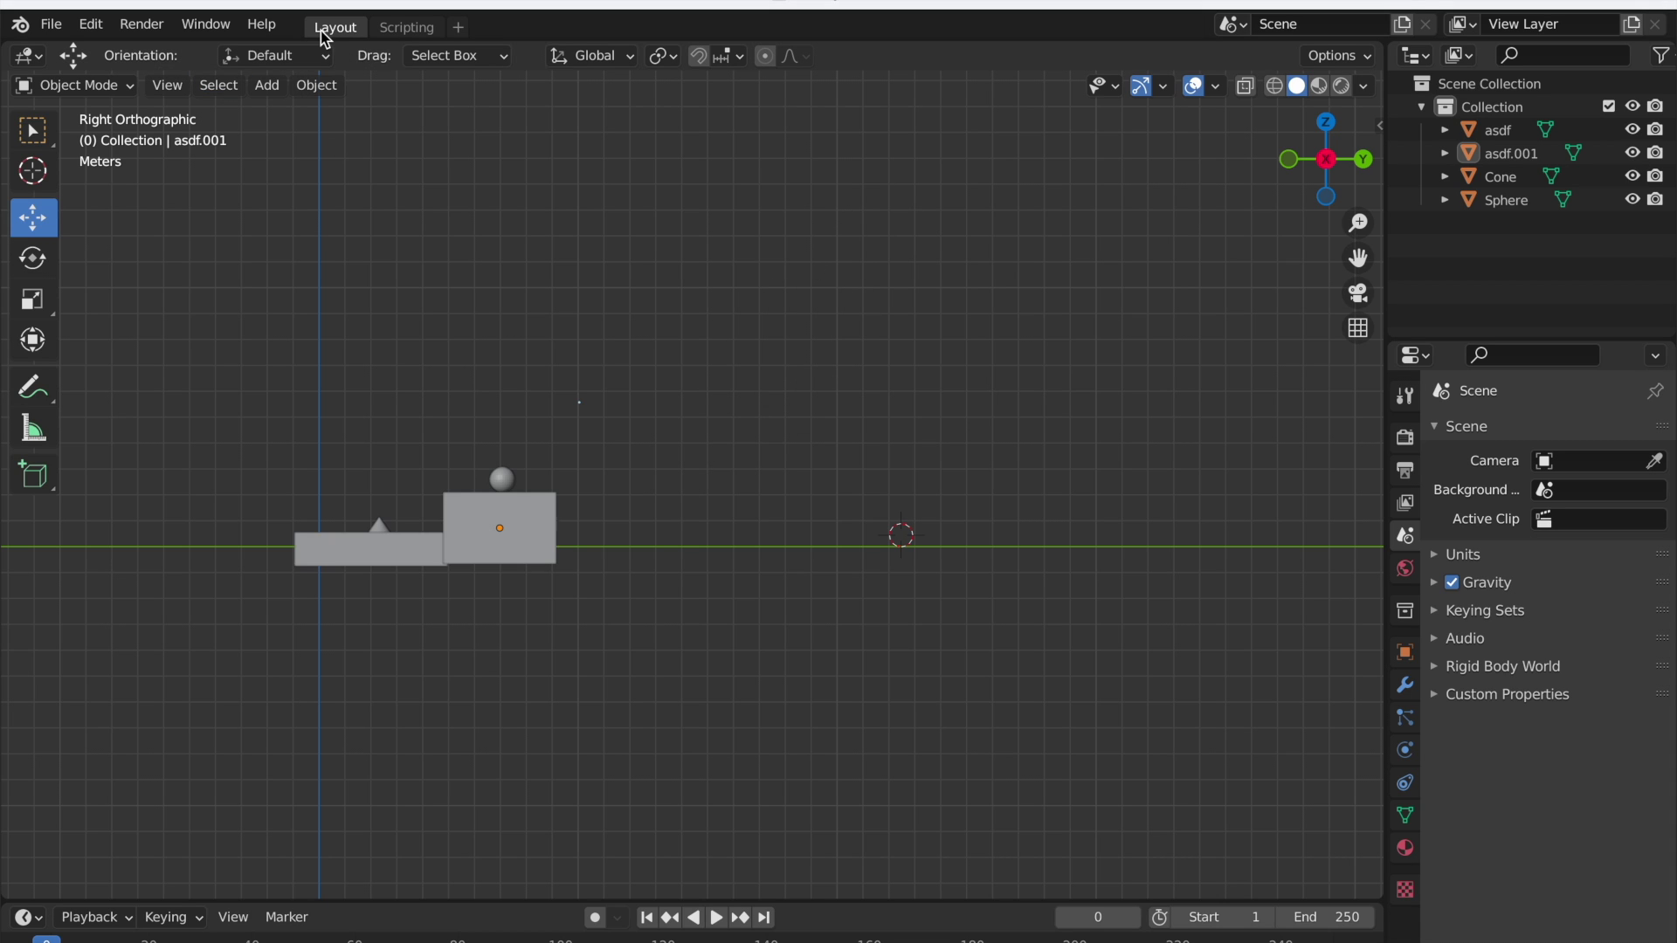
{"action": "left_click", "coordinate": [407, 27]}
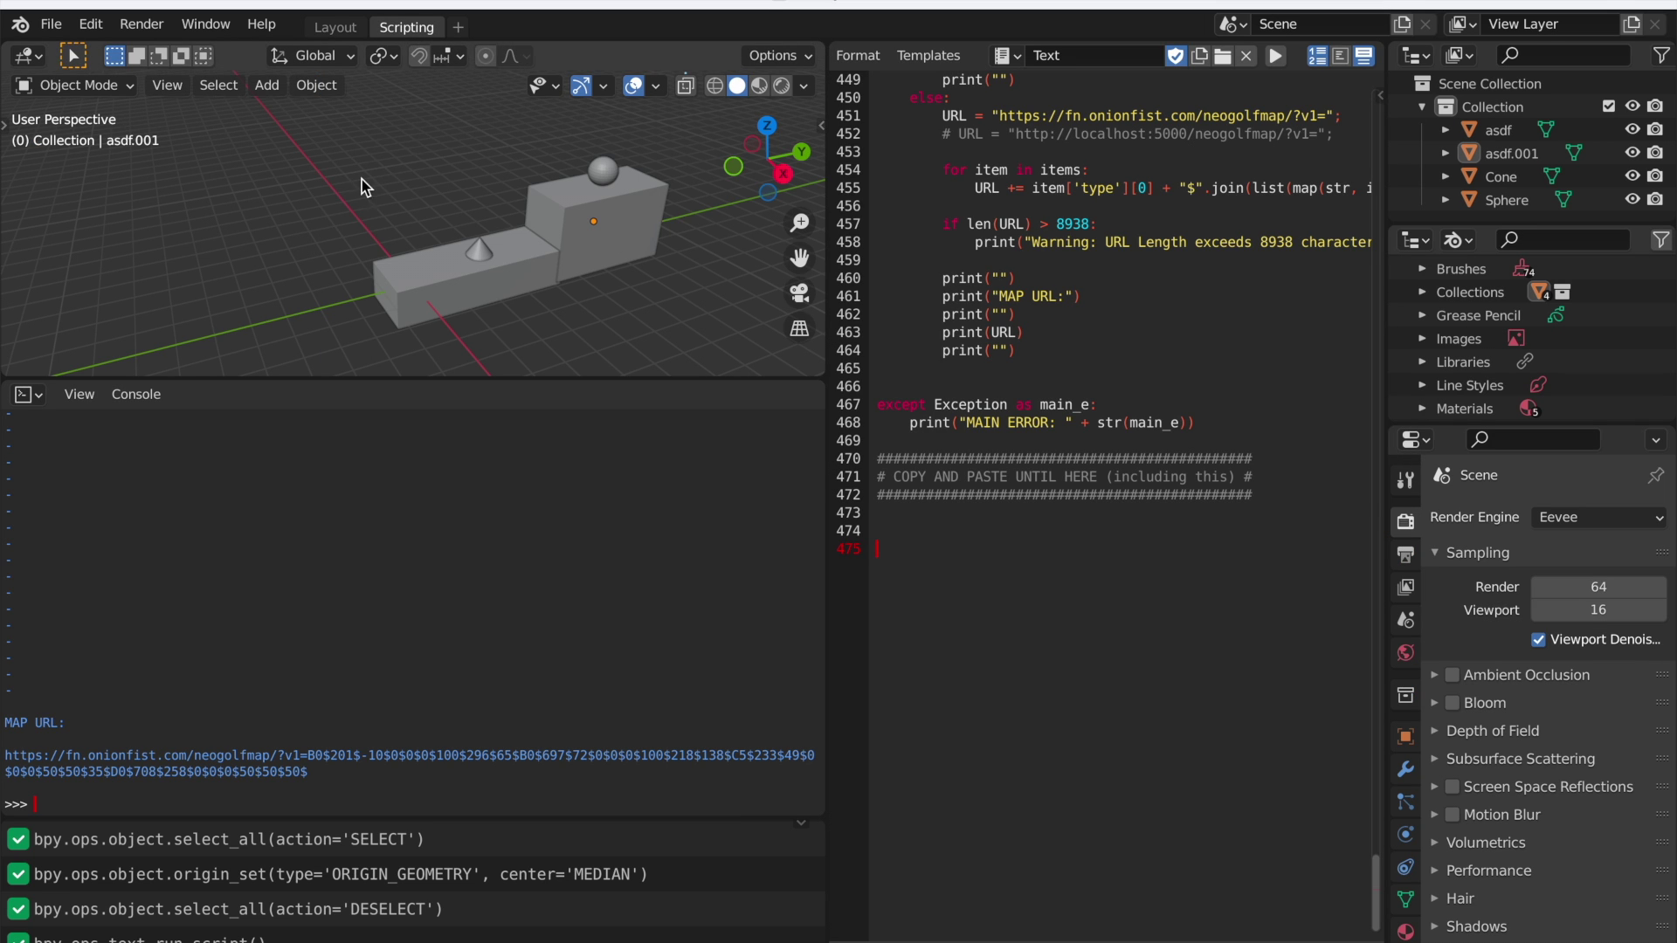
{"action": "left_click", "coordinate": [335, 27]}
{"action": "left_click", "coordinate": [406, 27]}
{"action": "left_click", "coordinate": [335, 28]}
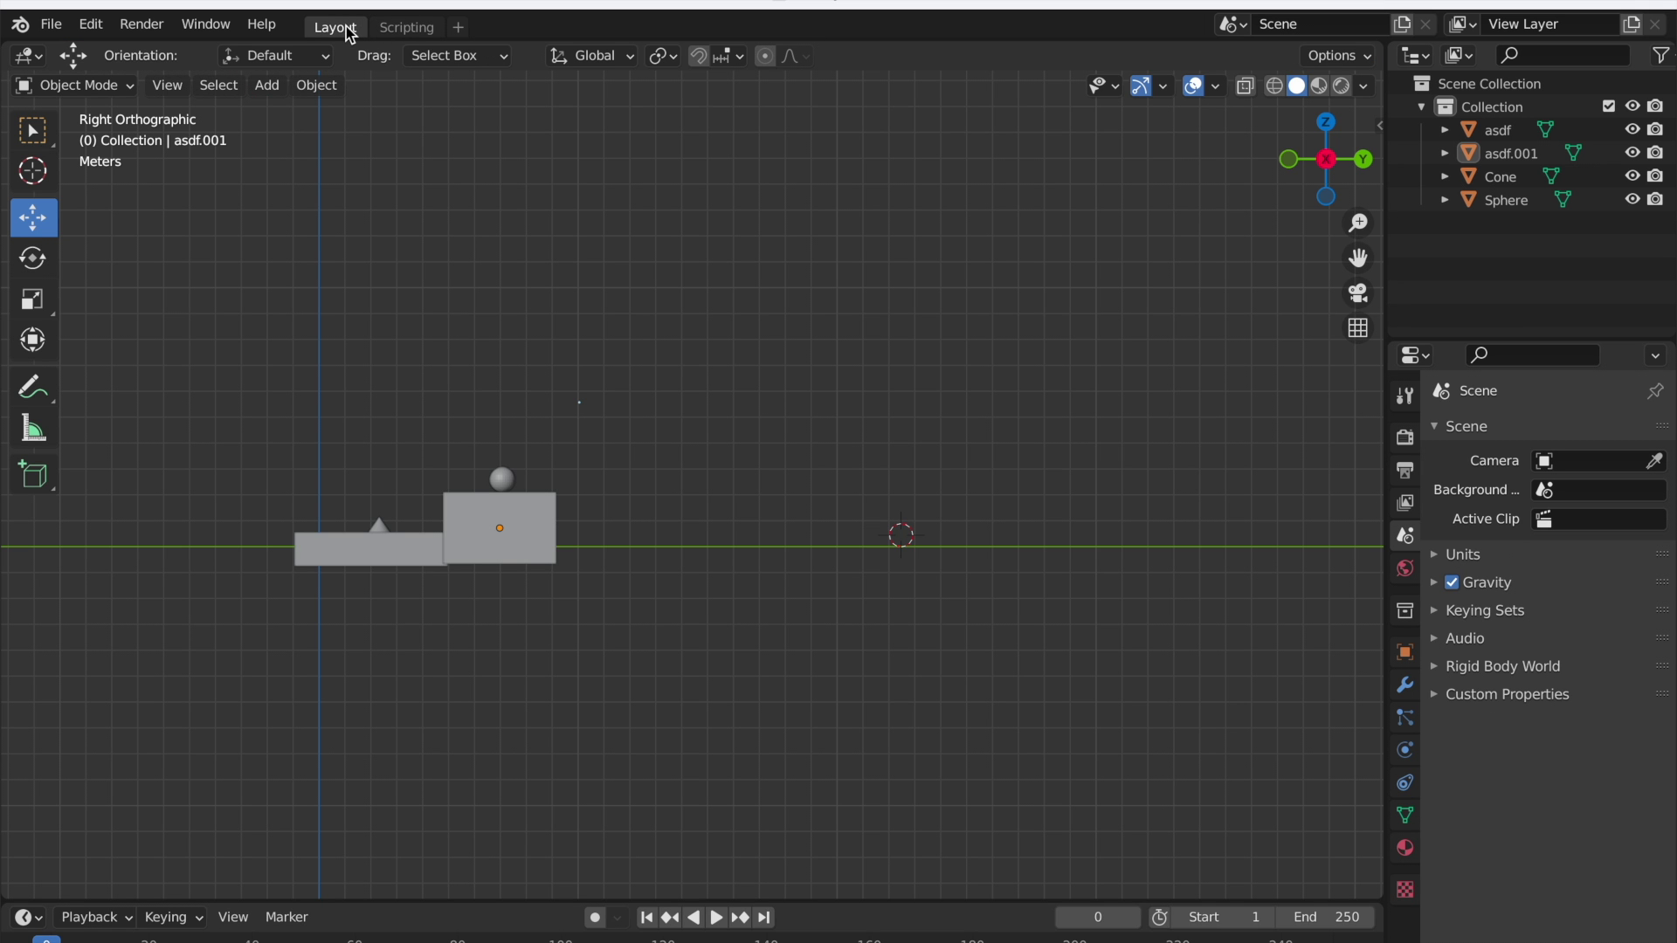
{"action": "left_click_drag", "start_coordinate": [295, 337], "coordinate": [578, 674]}
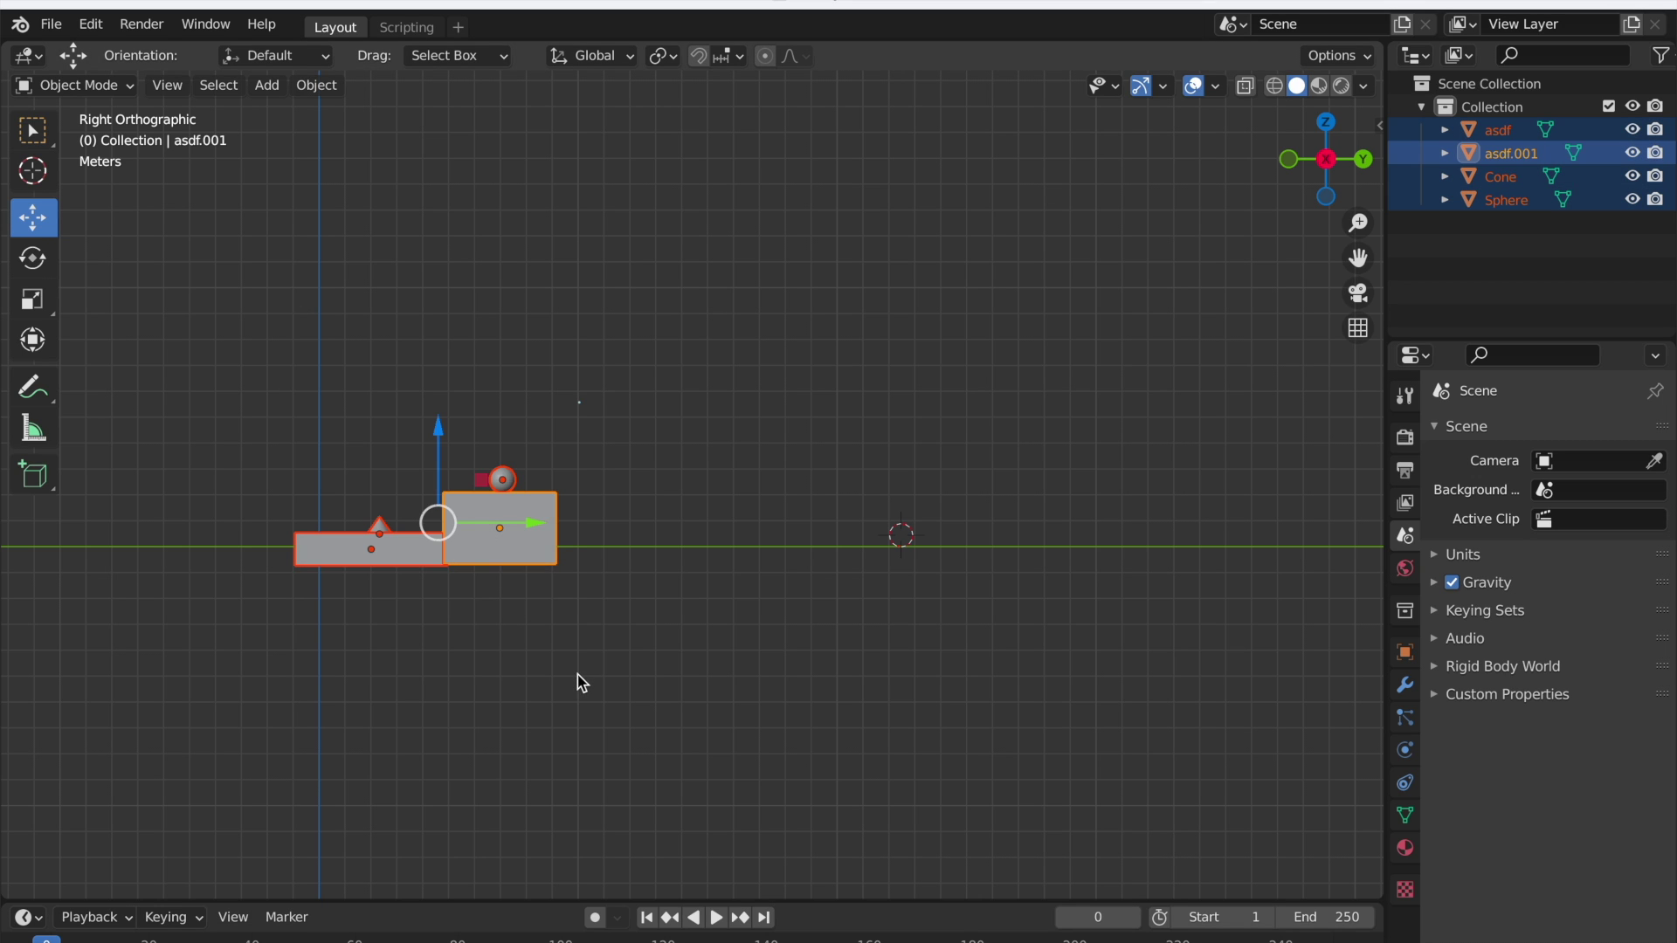
{"action": "left_click", "coordinate": [617, 668]}
{"action": "left_click", "coordinate": [512, 559]}
{"action": "left_click", "coordinate": [554, 615]}
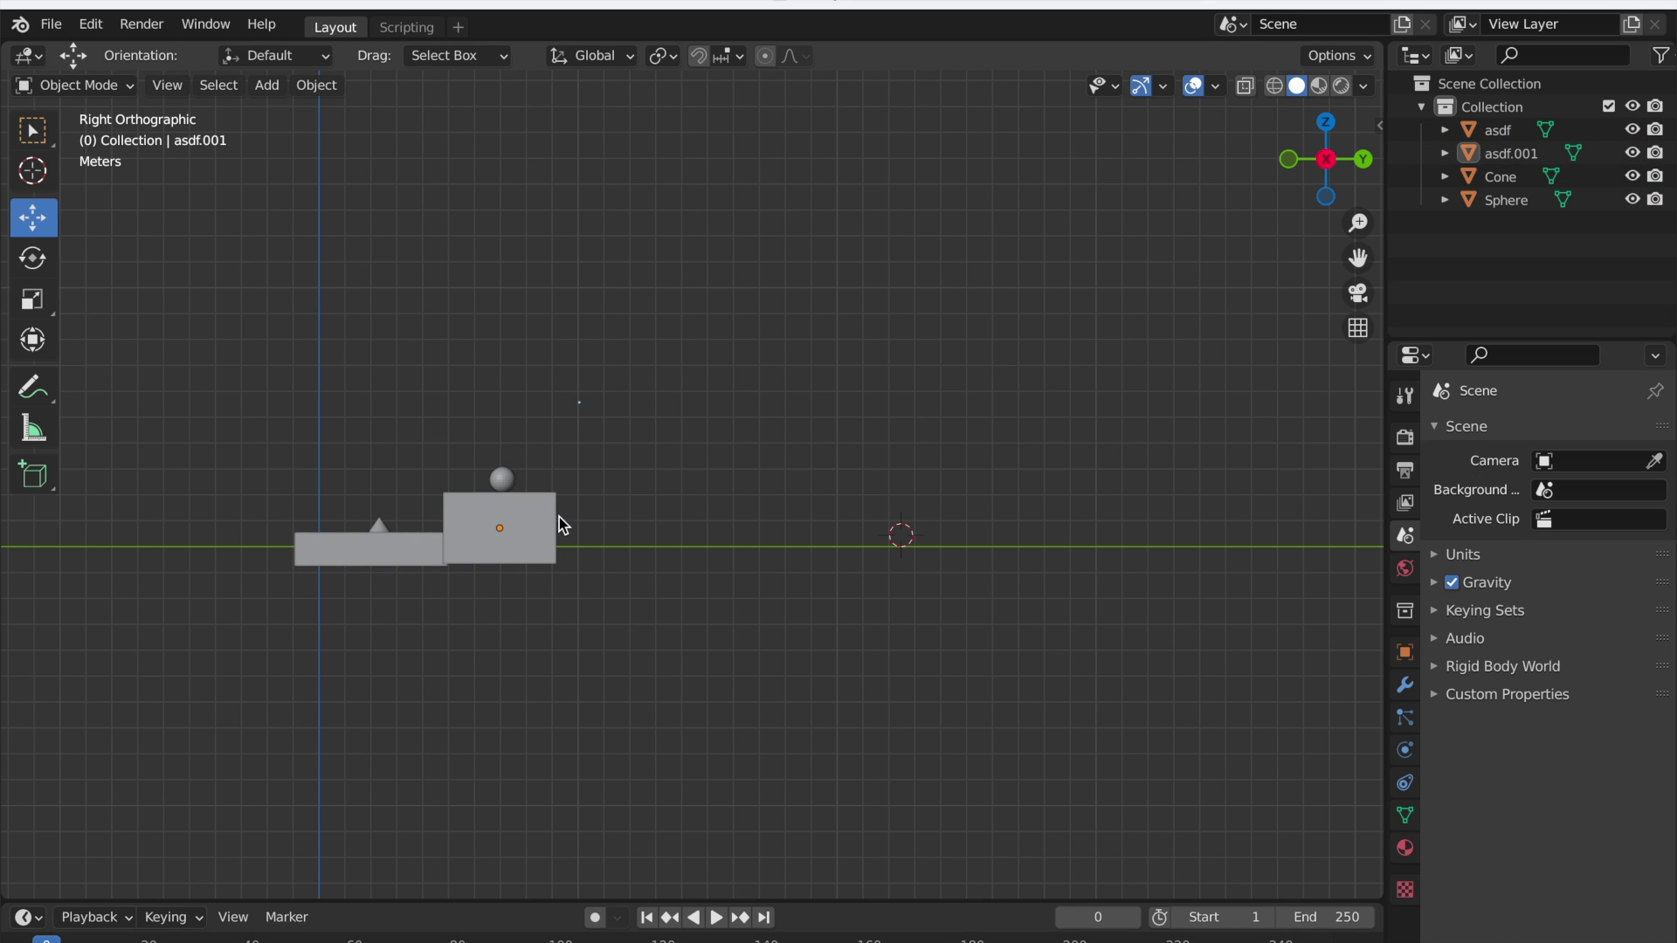
{"action": "left_click", "coordinate": [555, 524]}
{"action": "left_click", "coordinate": [574, 488]}
{"action": "left_click", "coordinate": [405, 28]}
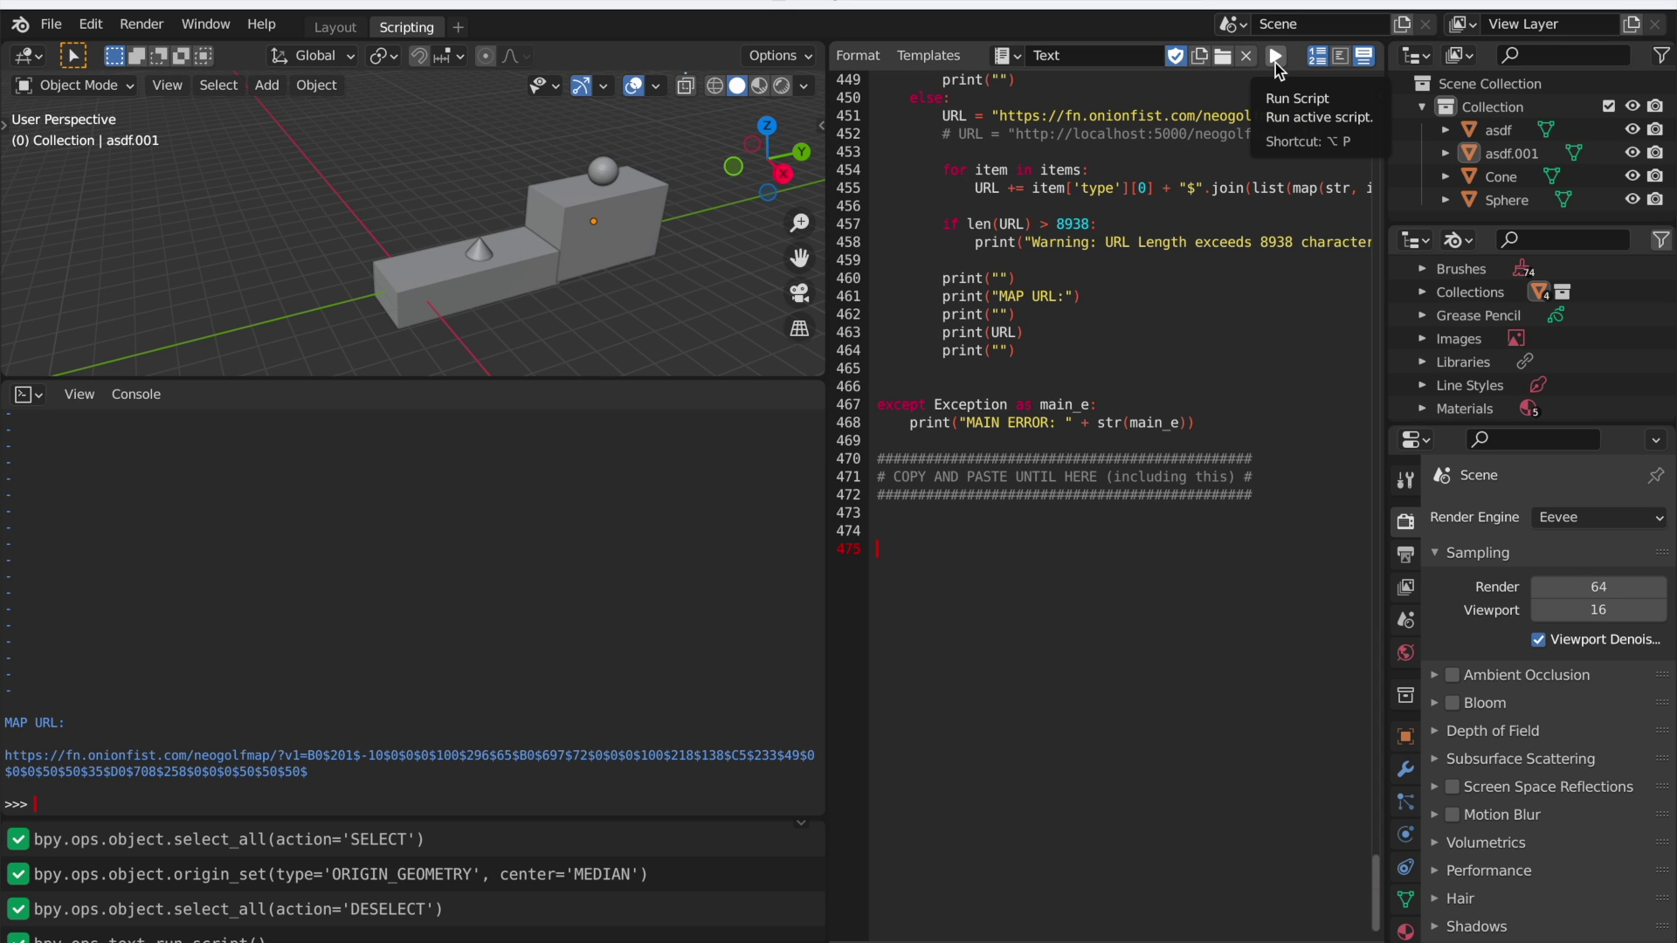
Run the level export script in the Scripting workspace
{"action": "scroll", "coordinate": [1275, 63], "scroll_direction": "up", "scroll_amount": 3}
{"action": "scroll", "coordinate": [1275, 62], "scroll_direction": "down", "scroll_amount": 3}
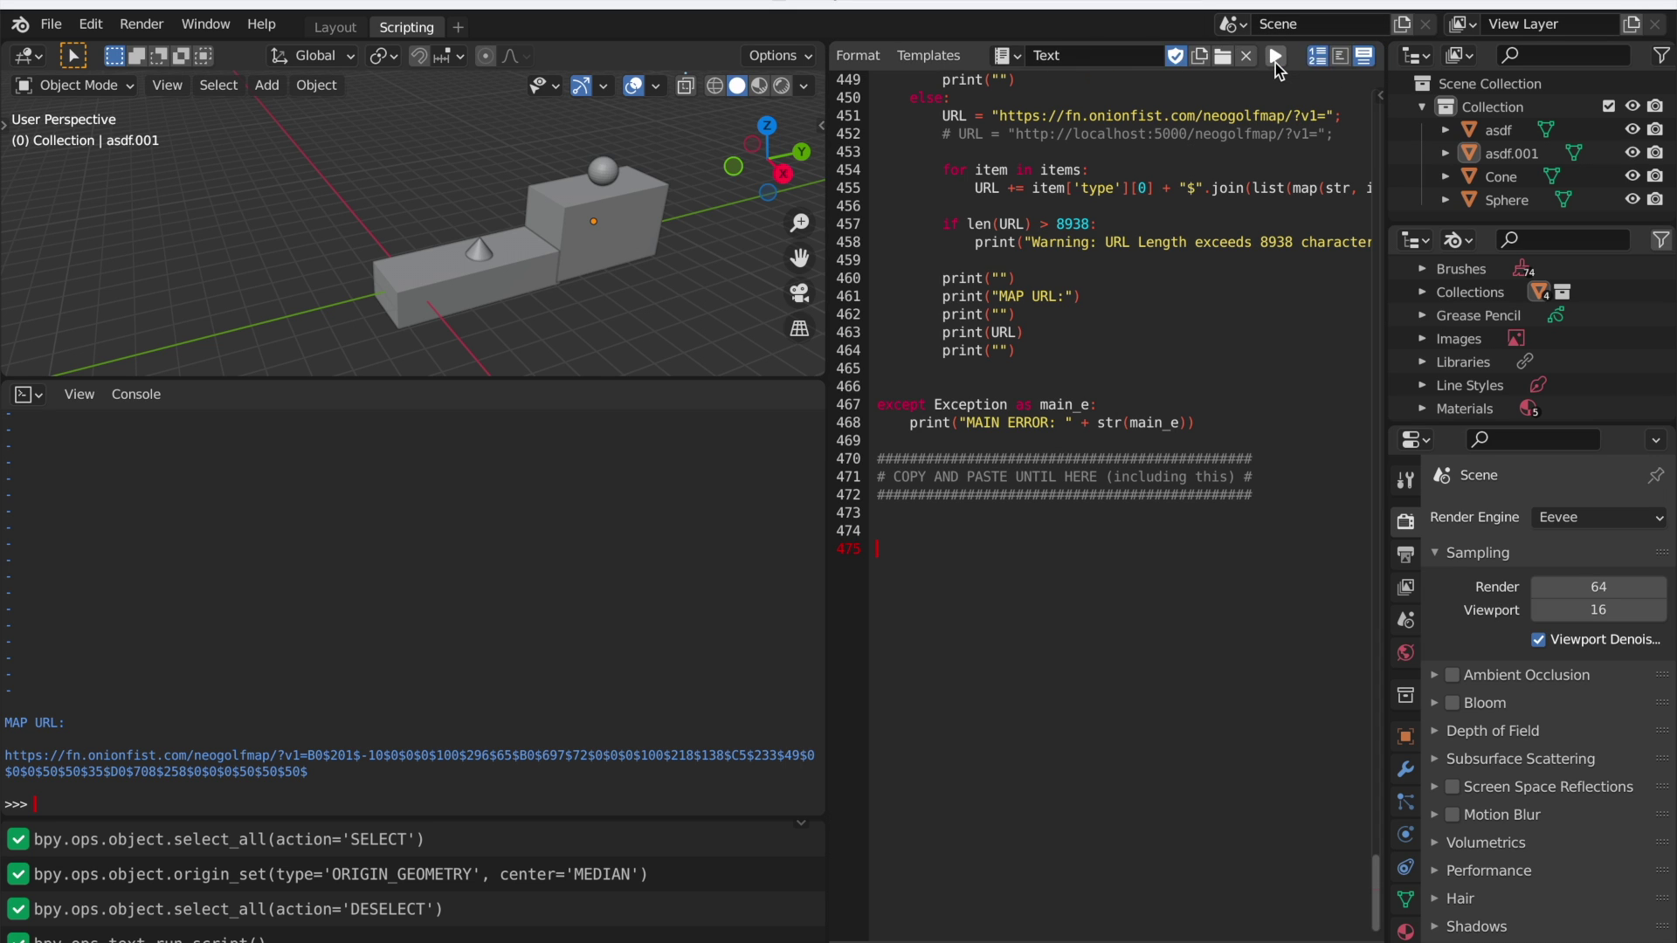
{"action": "scroll", "coordinate": [1274, 63], "scroll_direction": "up", "scroll_amount": 3}
{"action": "scroll", "coordinate": [1275, 63], "scroll_direction": "down", "scroll_amount": 3}
{"action": "left_click", "coordinate": [1280, 58]}
Select the printed MAP URL in the console and copy it
{"action": "left_click_drag", "start_coordinate": [368, 783], "coordinate": [315, 709]}
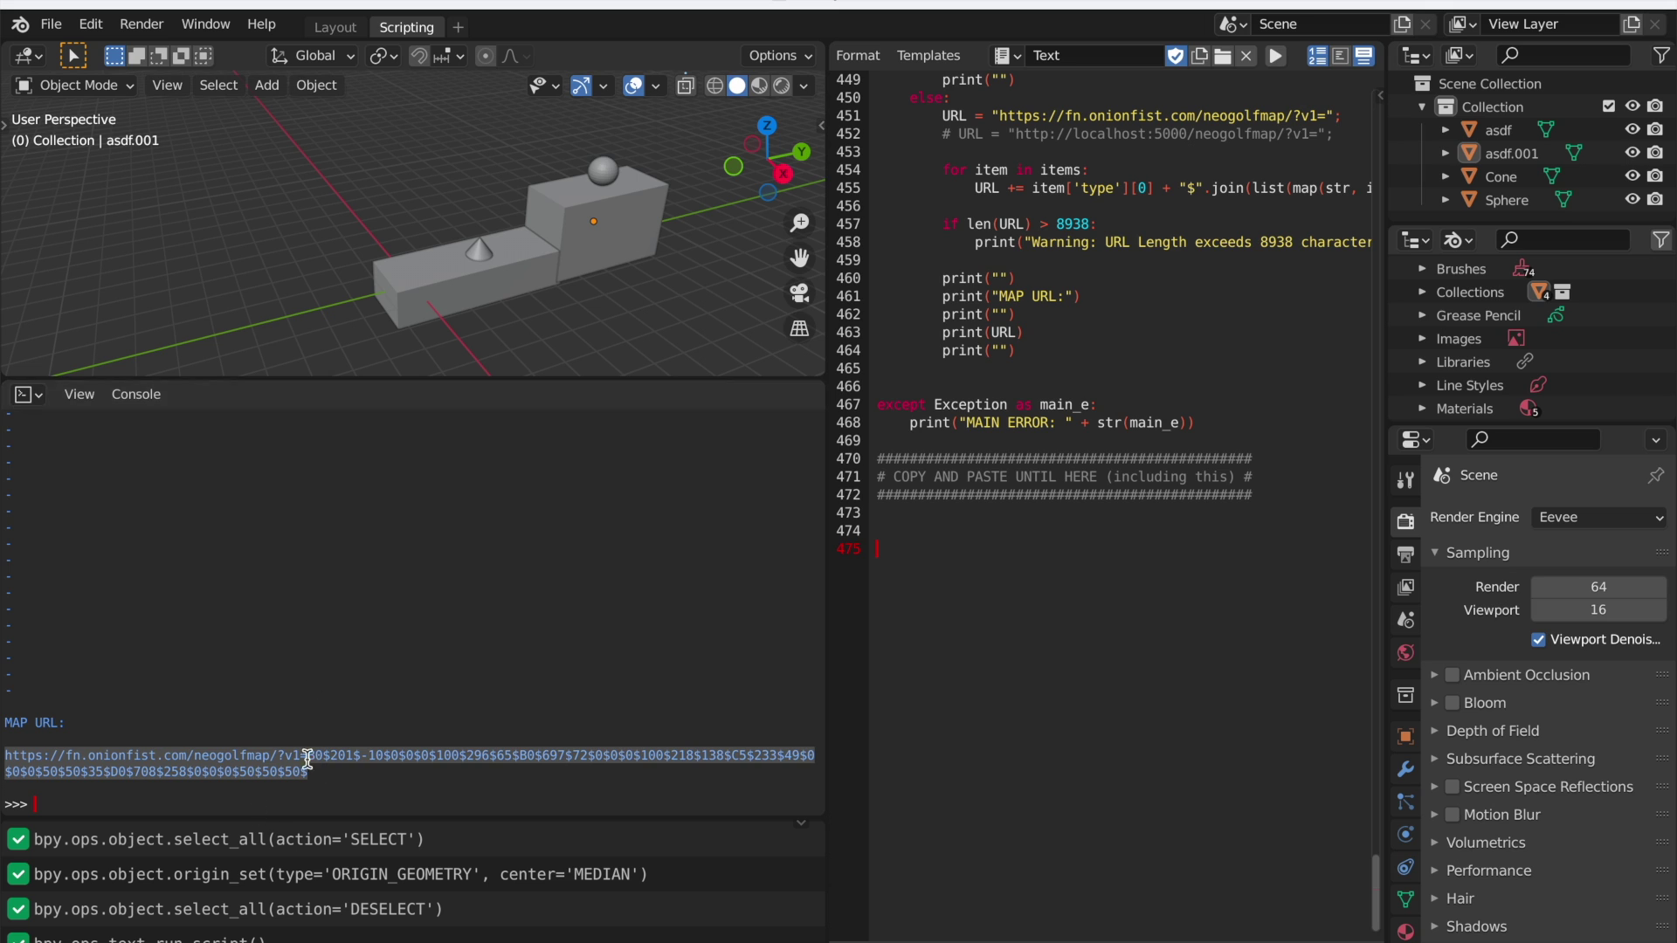
{"action": "left_click_drag", "start_coordinate": [346, 786], "coordinate": [299, 730]}
{"action": "right_click", "coordinate": [282, 738]}
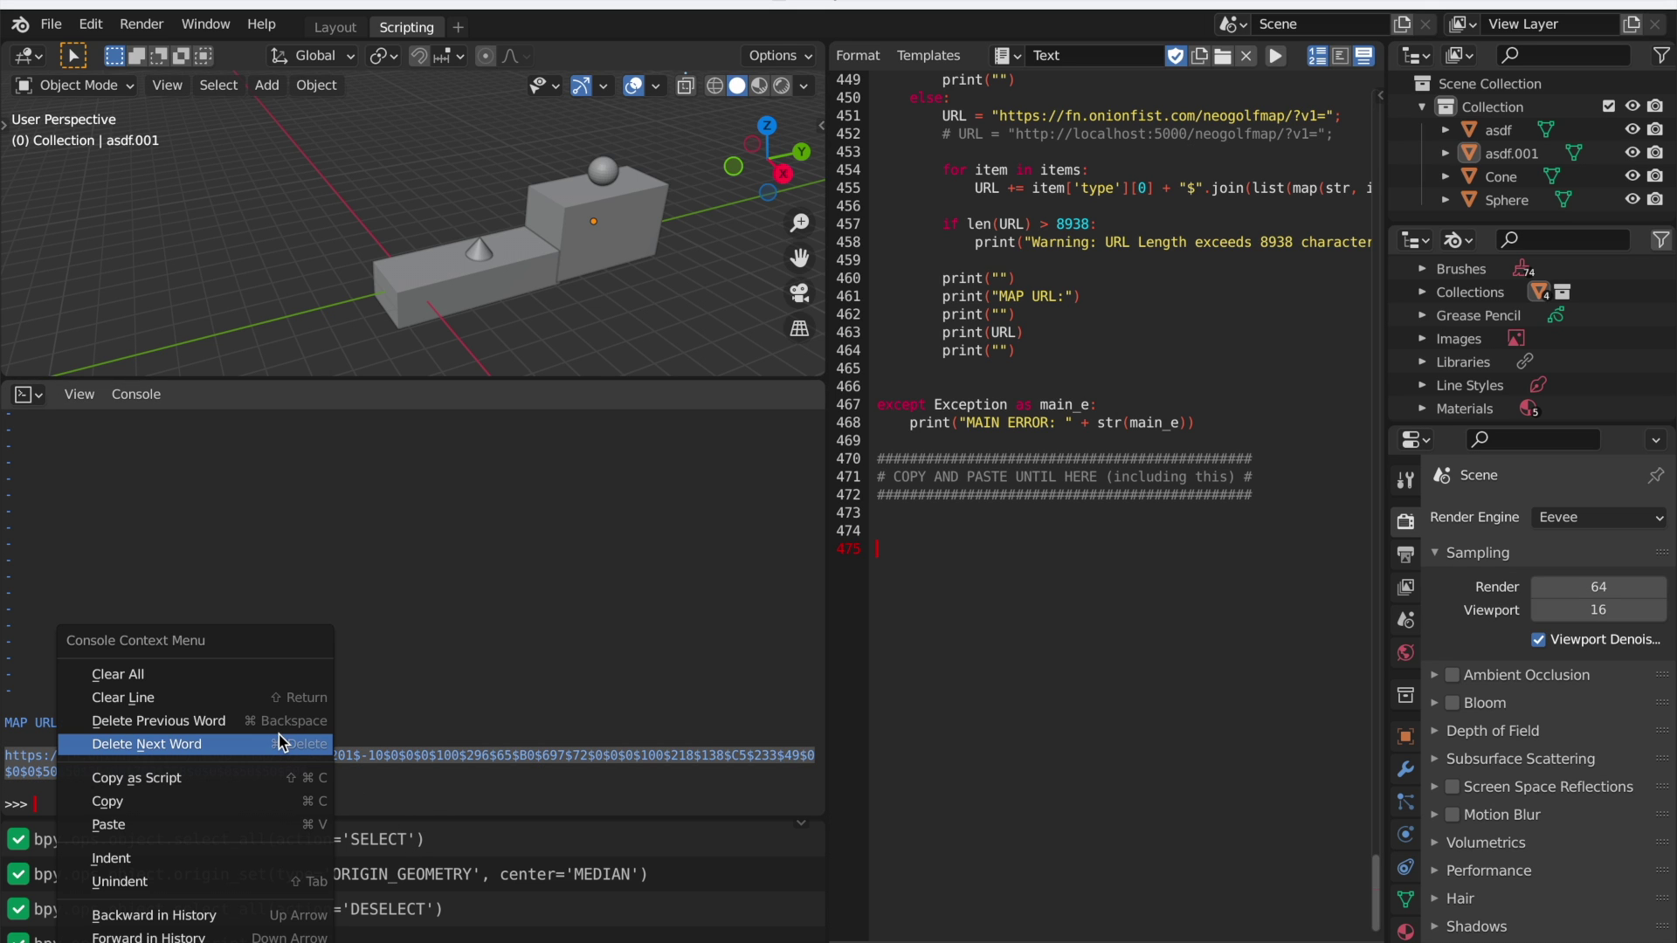
{"action": "left_click", "coordinate": [234, 804]}
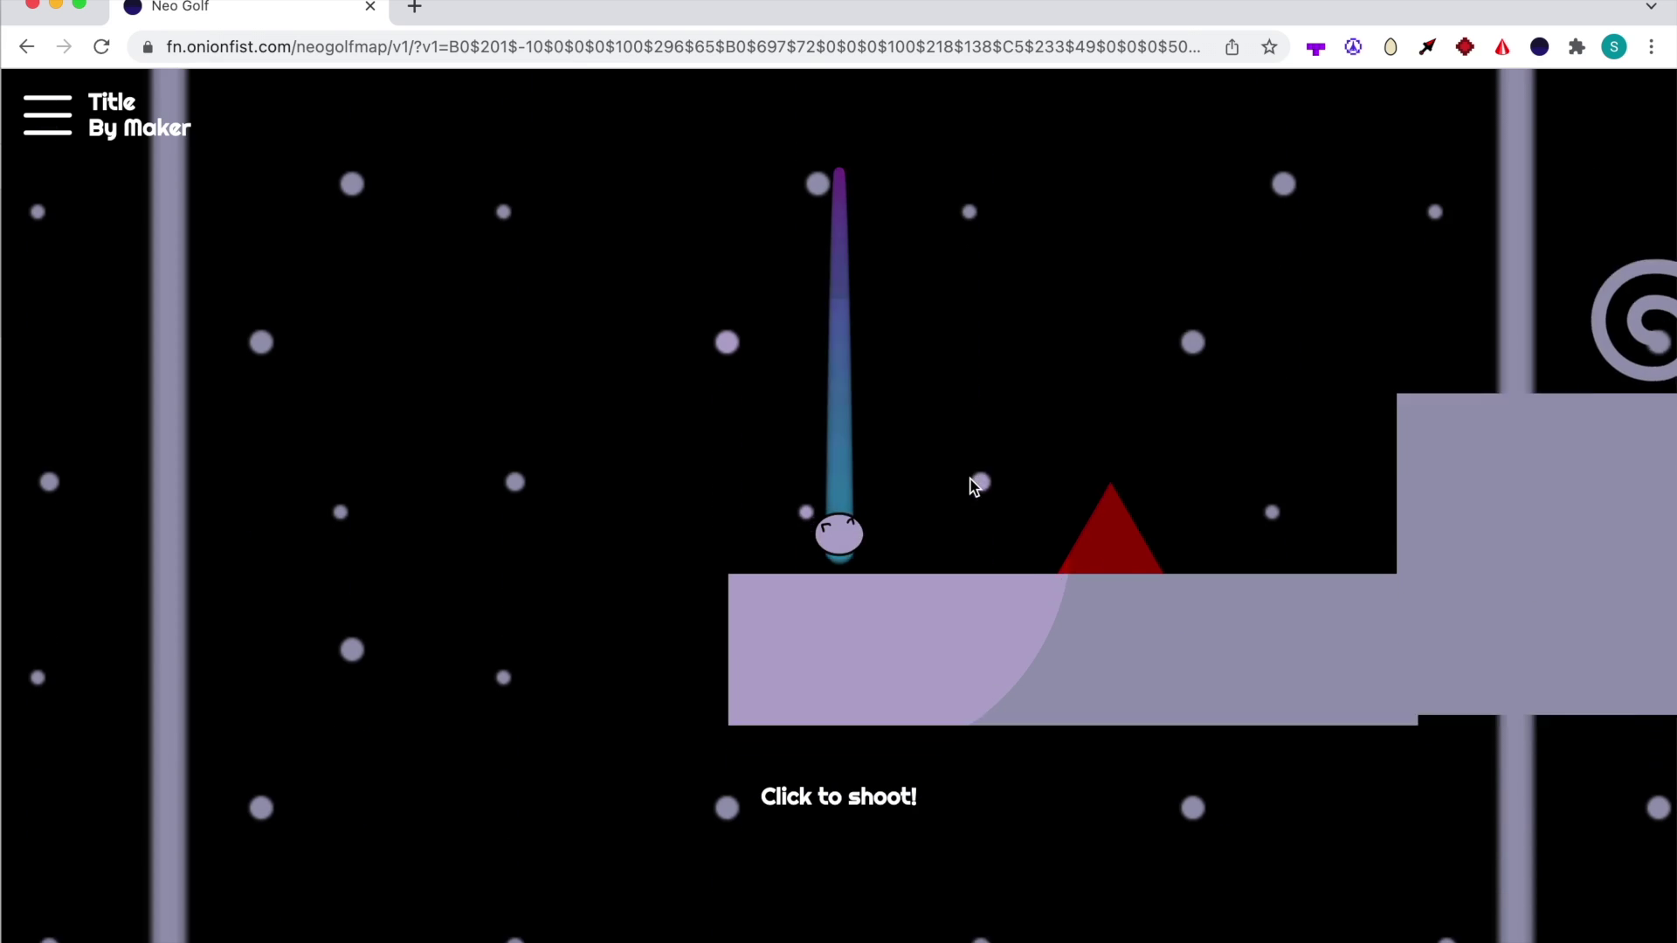
Shoot the ball up and to the right on the exported level
{"action": "left_click", "coordinate": [920, 468]}
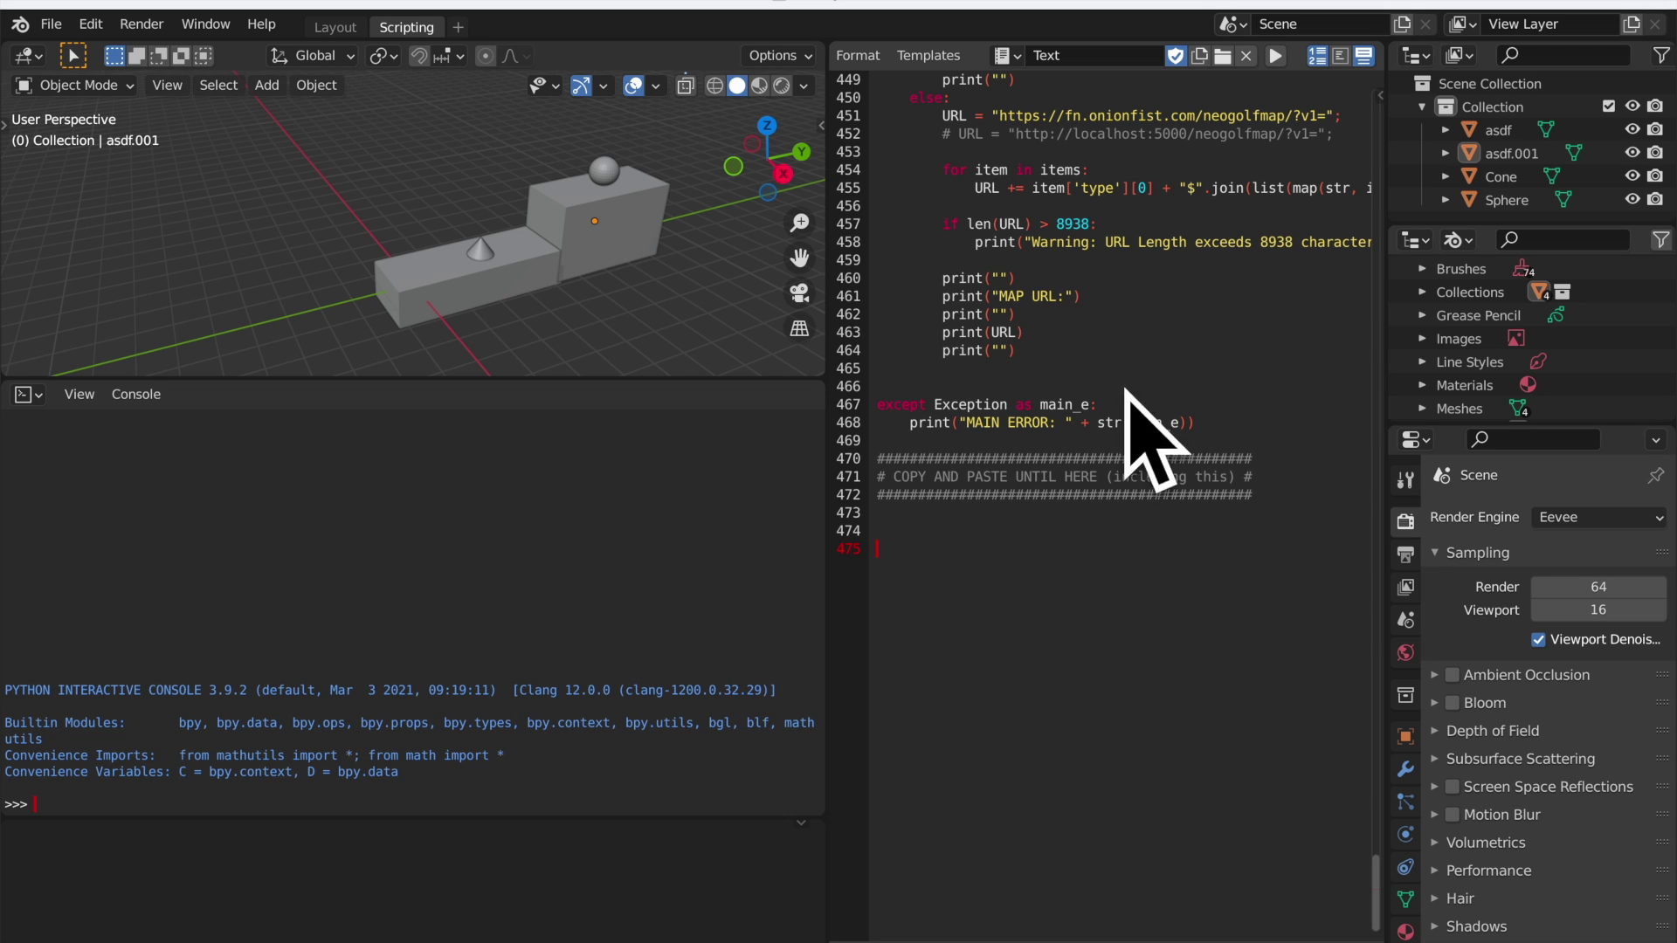
Switch to Layout, pan and zoom onto the level, then snap to Right Orthographic view
{"action": "left_click", "coordinate": [334, 28]}
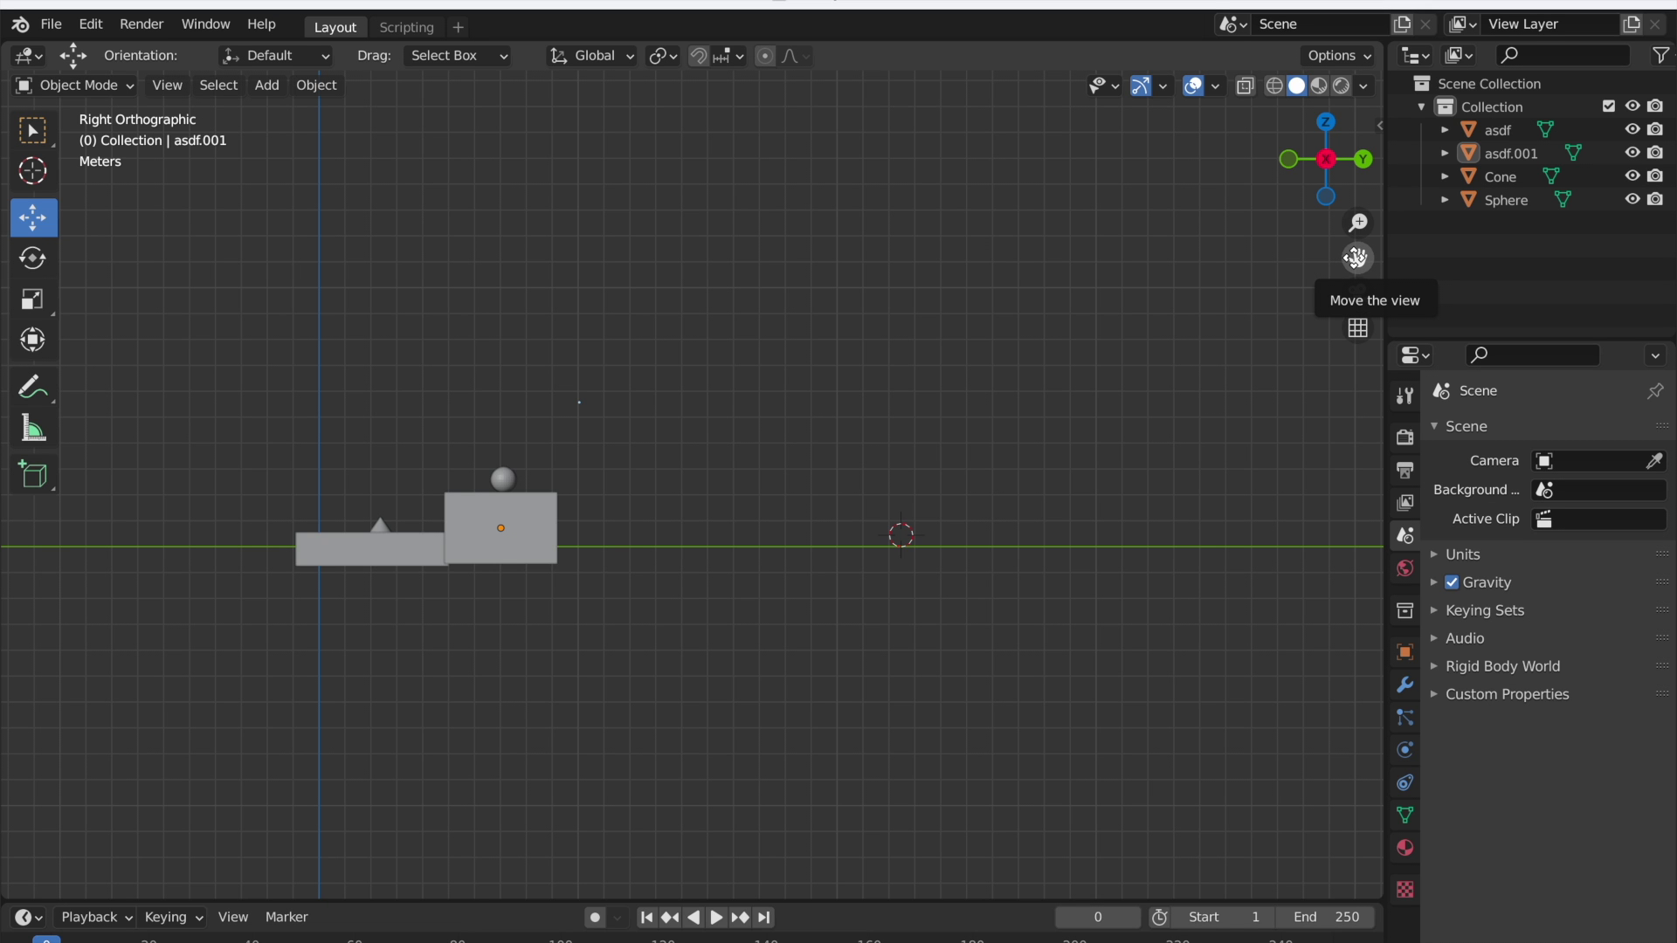
{"action": "left_click_drag", "start_coordinate": [1358, 259], "coordinate": [1302, 261]}
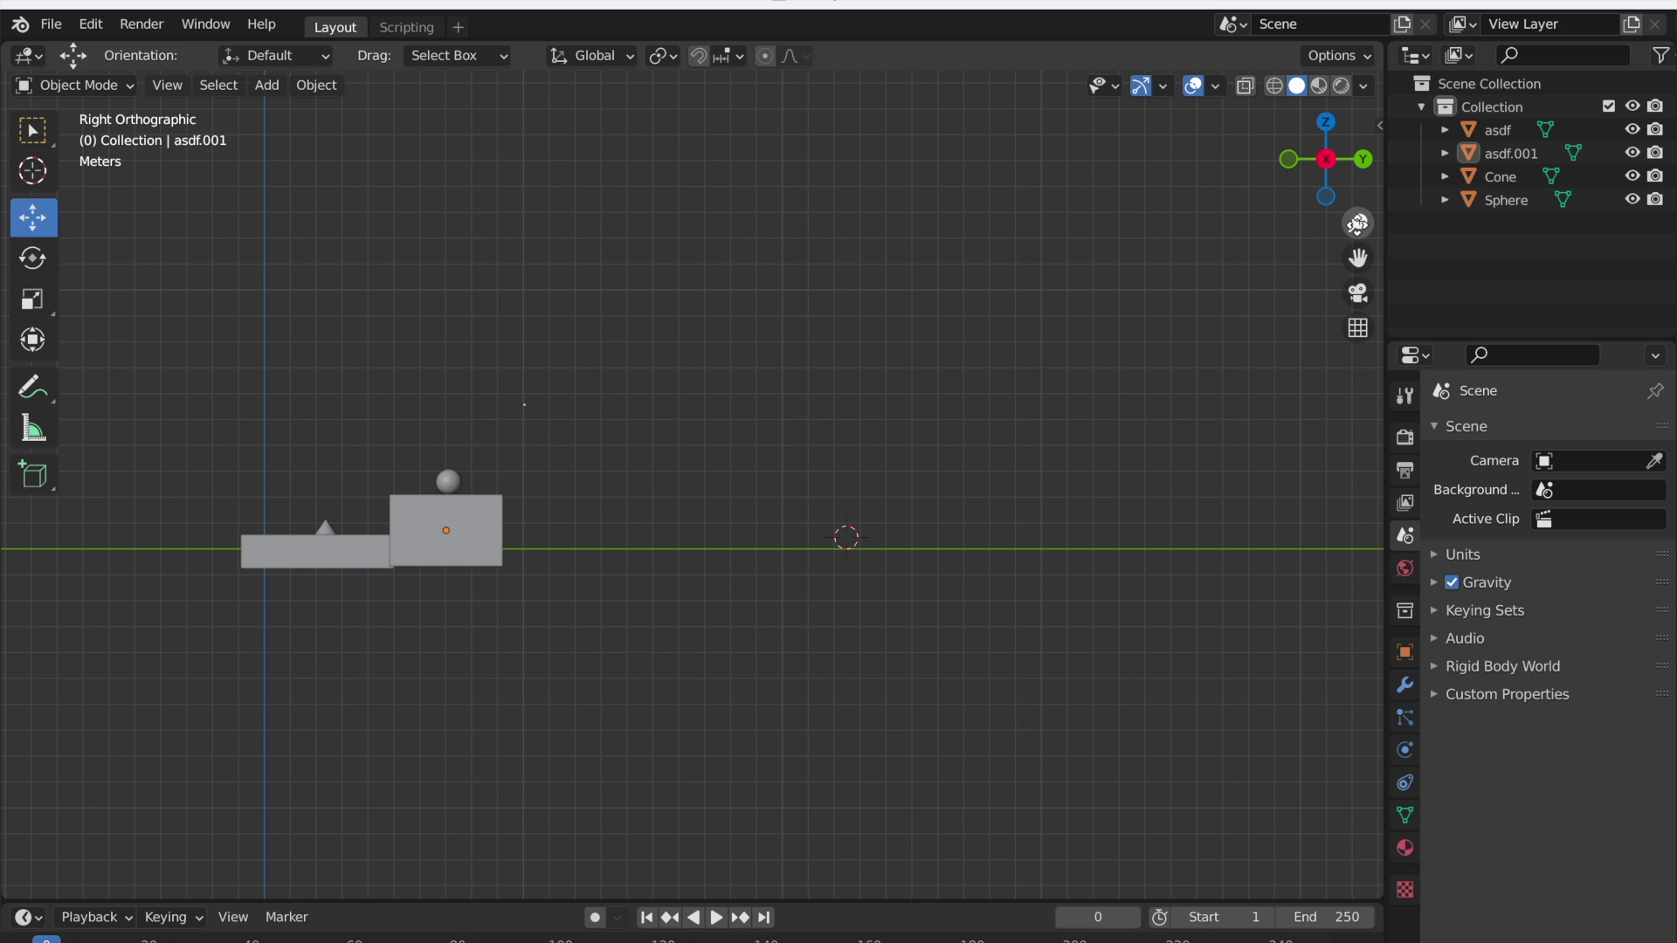
{"action": "mouse_move", "coordinate": [1358, 225]}
{"action": "left_mouse_down"}
{"action": "mouse_move", "coordinate": [1358, 174]}
{"action": "mouse_move", "coordinate": [1357, 262]}
{"action": "mouse_move", "coordinate": [1358, 224]}
{"action": "left_mouse_up"}
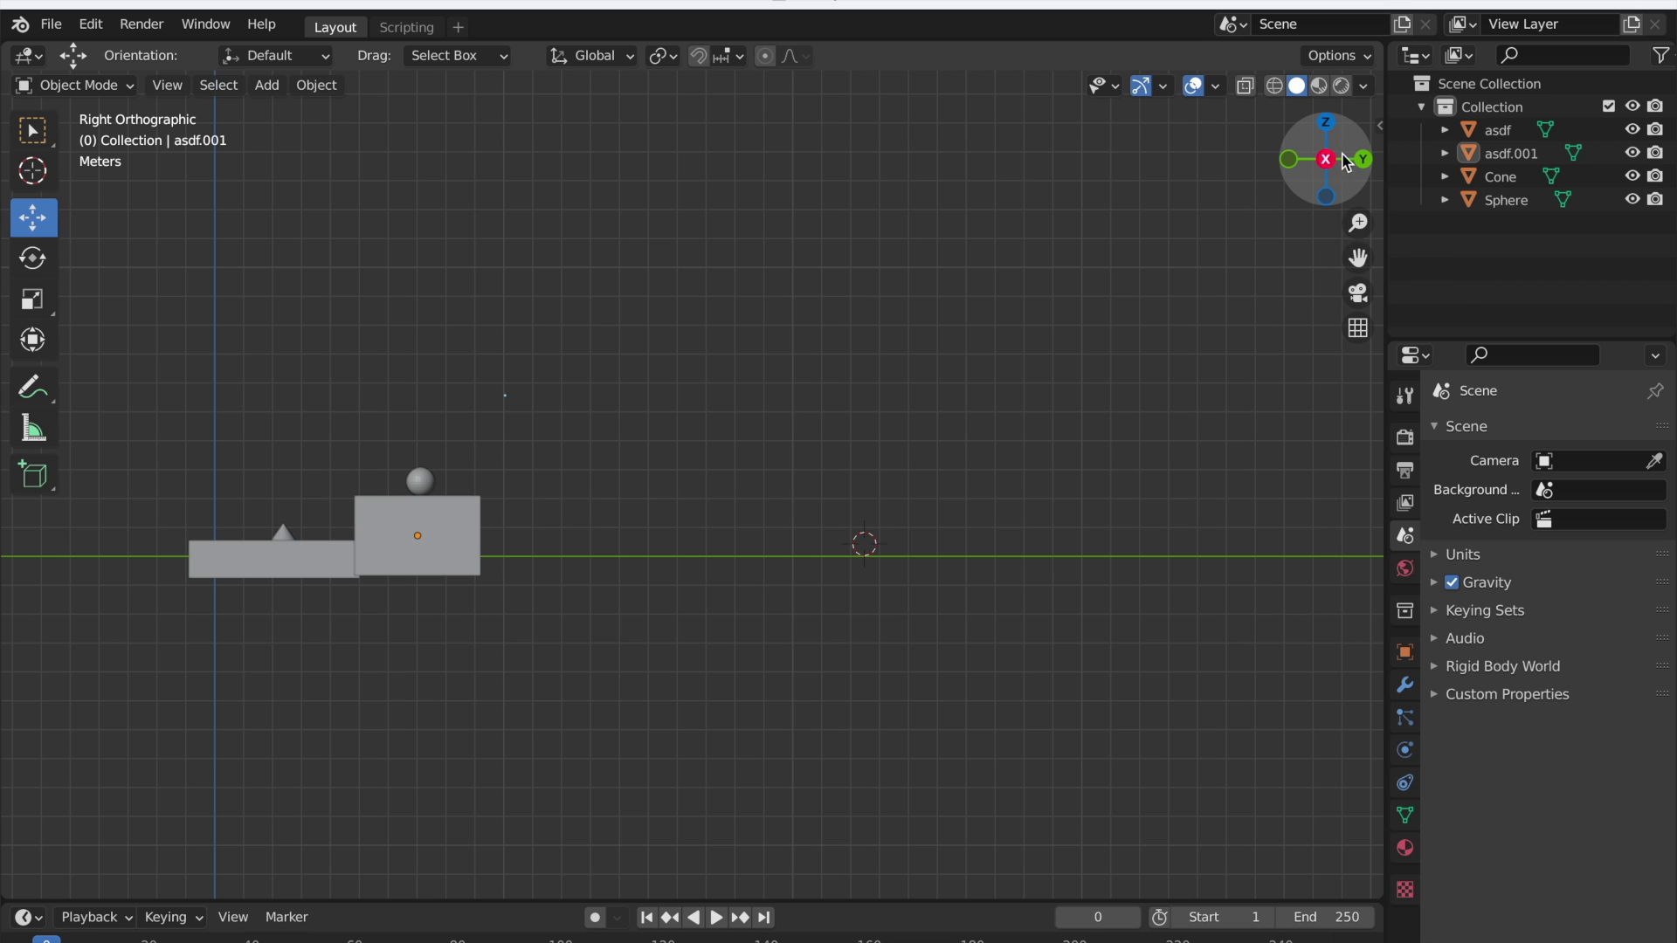
{"action": "left_click_drag", "start_coordinate": [1342, 166], "coordinate": [1277, 250]}
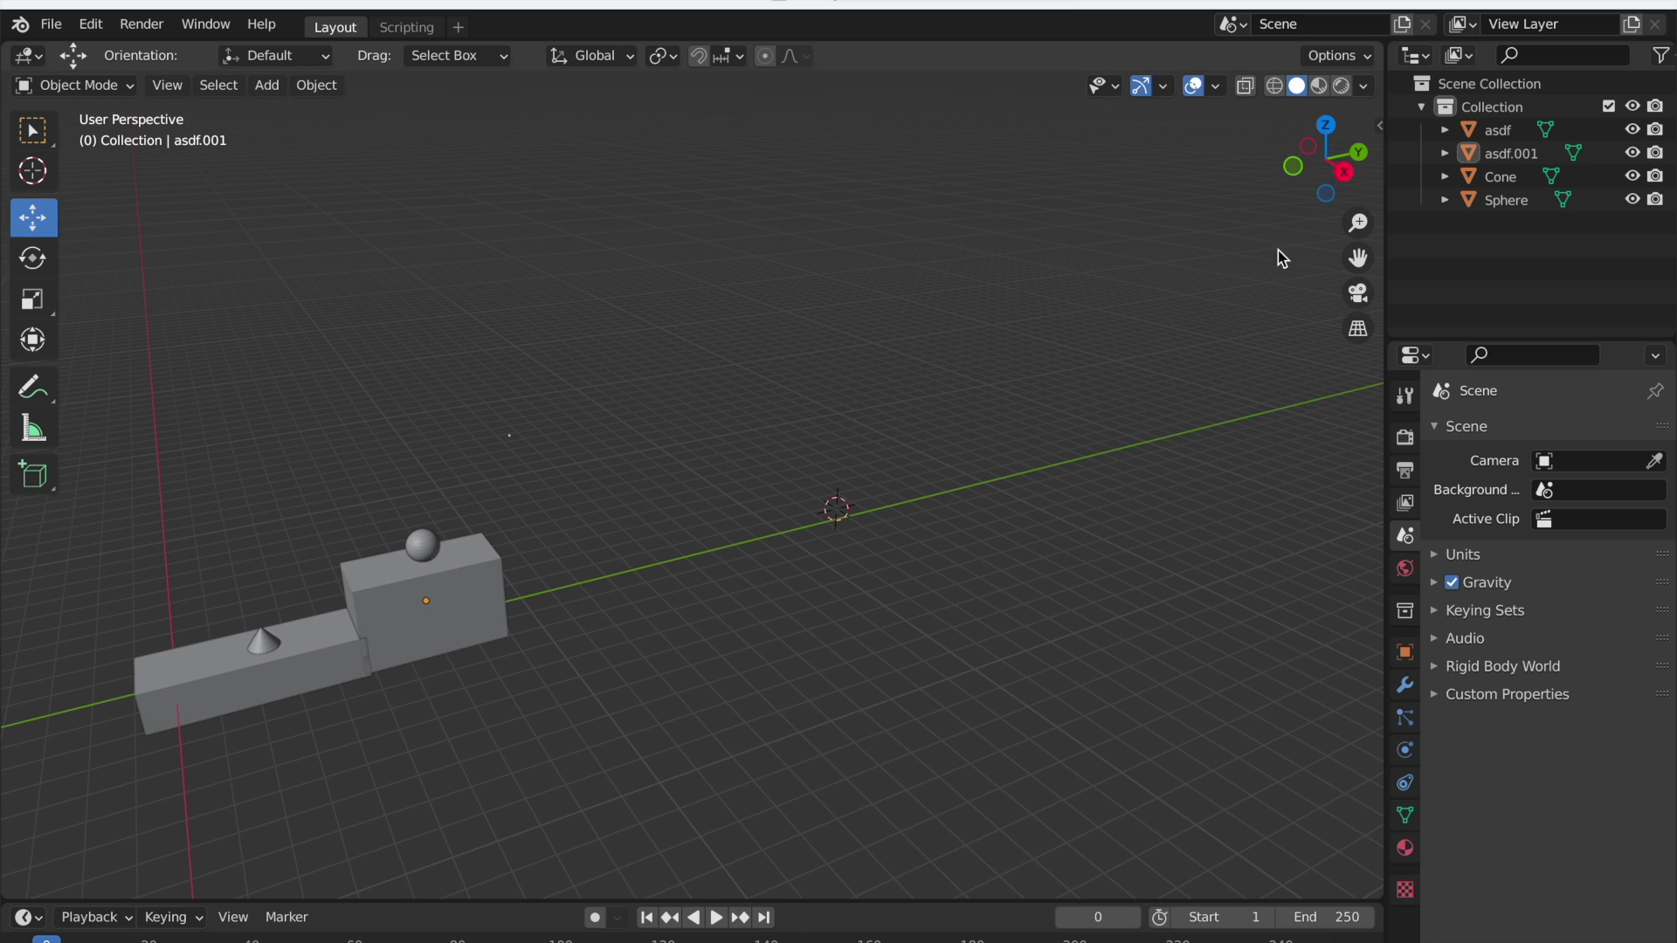
{"action": "left_click", "coordinate": [1345, 173]}
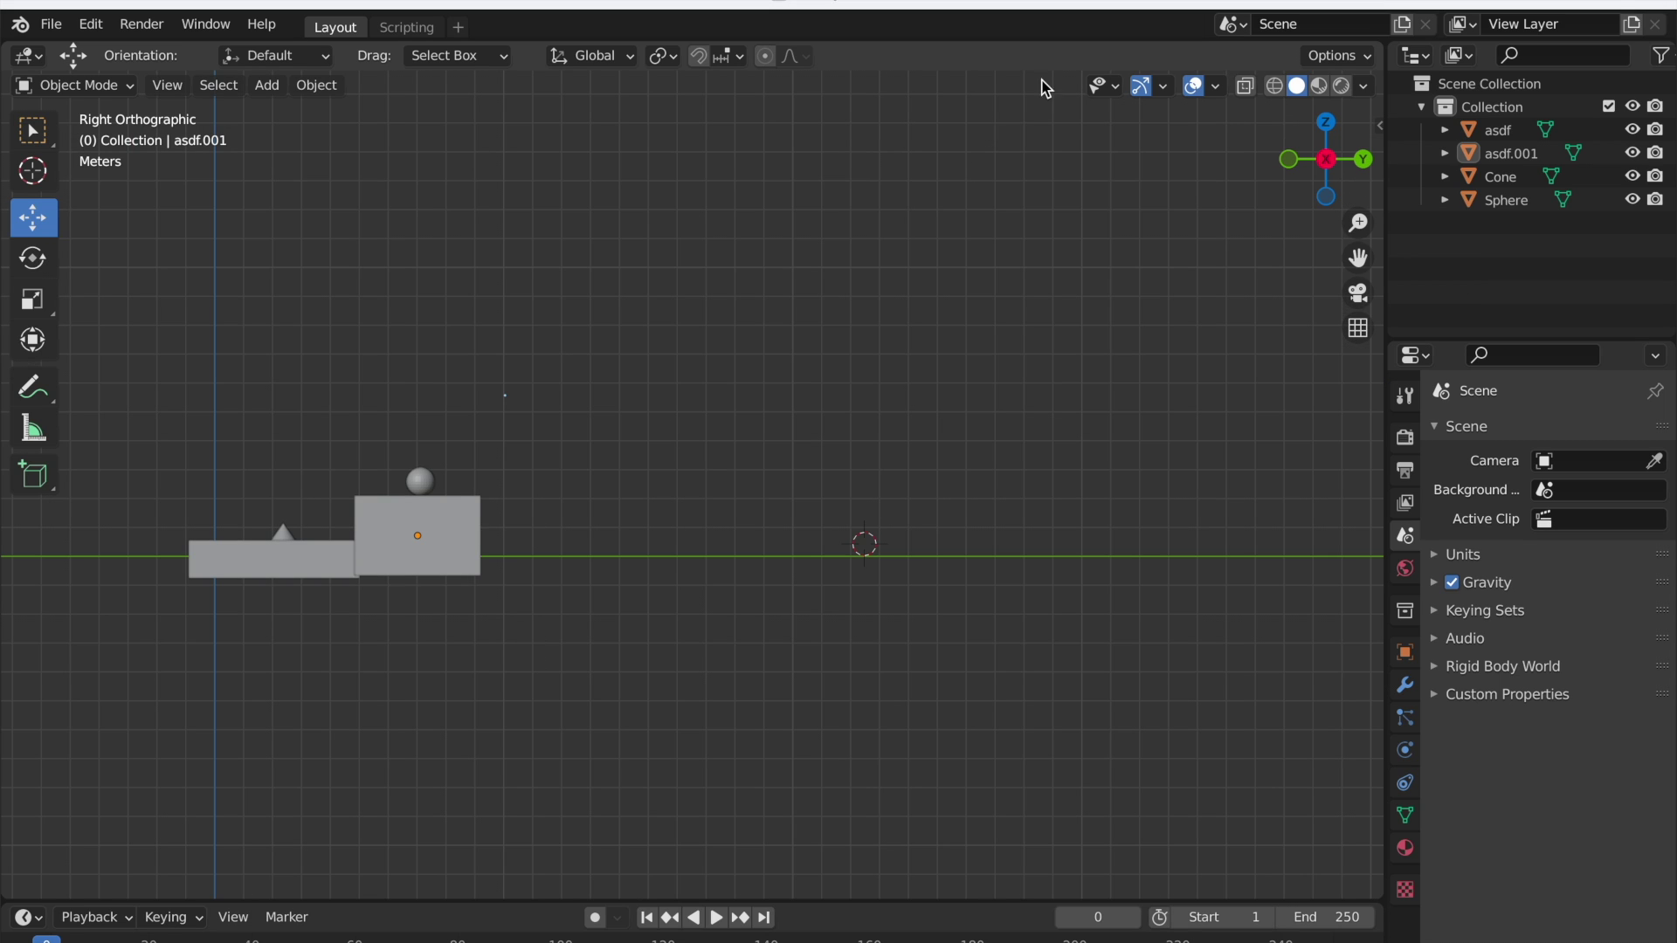
Add a new cube and place it on the ground line right of the tall box
{"action": "left_click", "coordinate": [692, 435]}
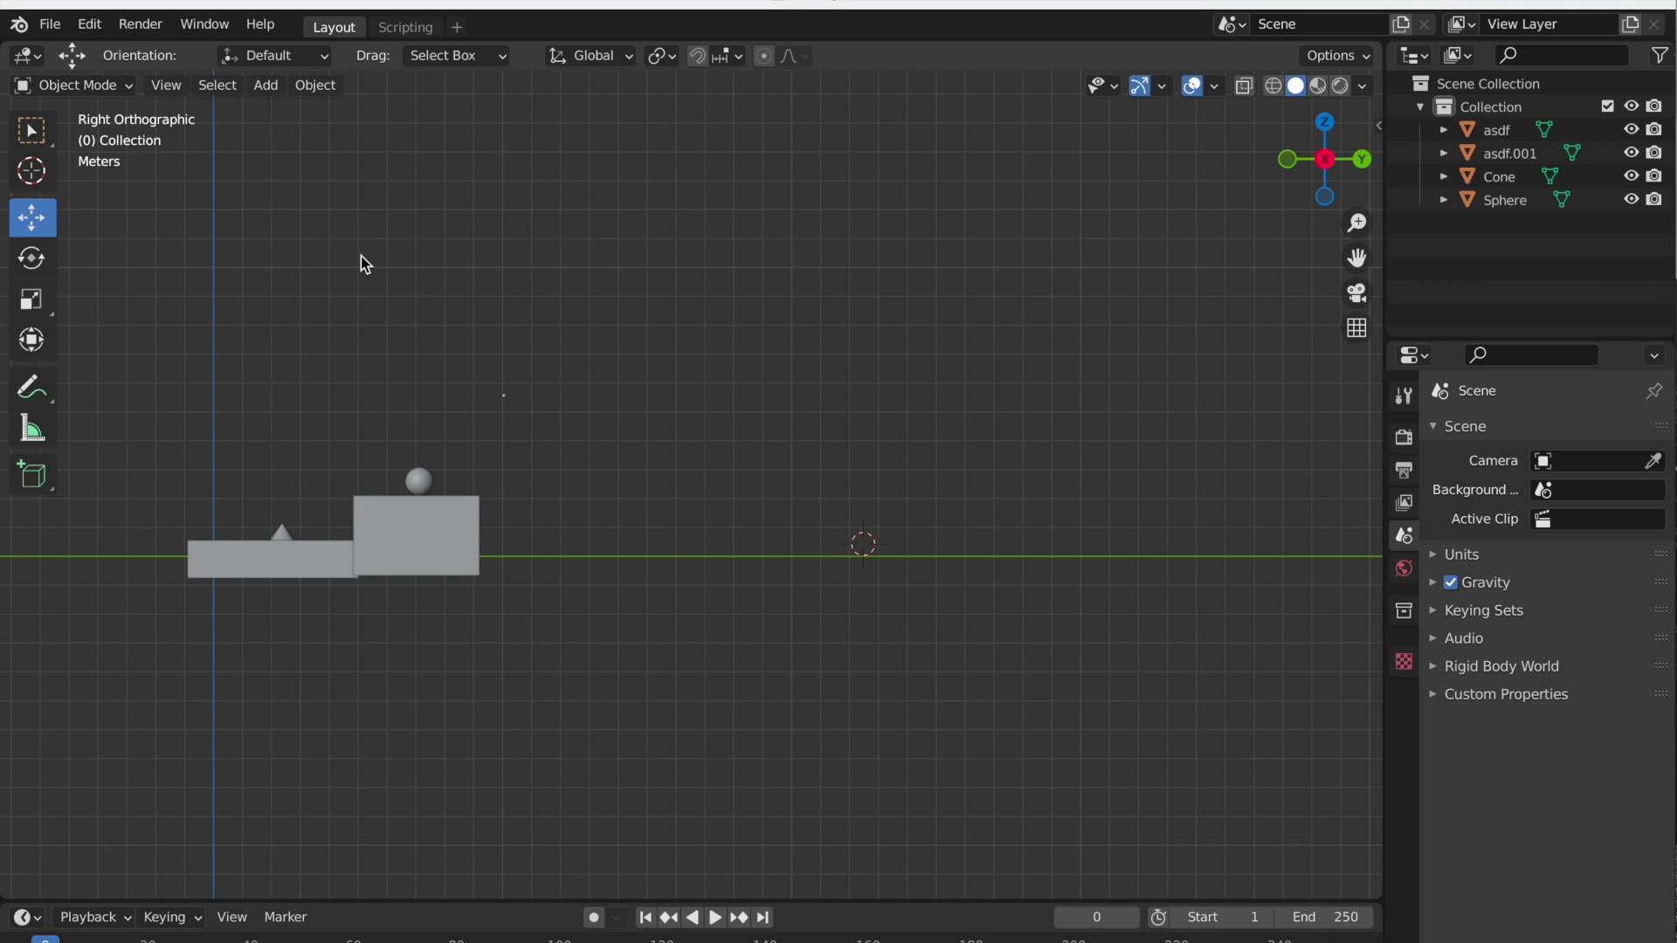
{"action": "left_click", "coordinate": [266, 89]}
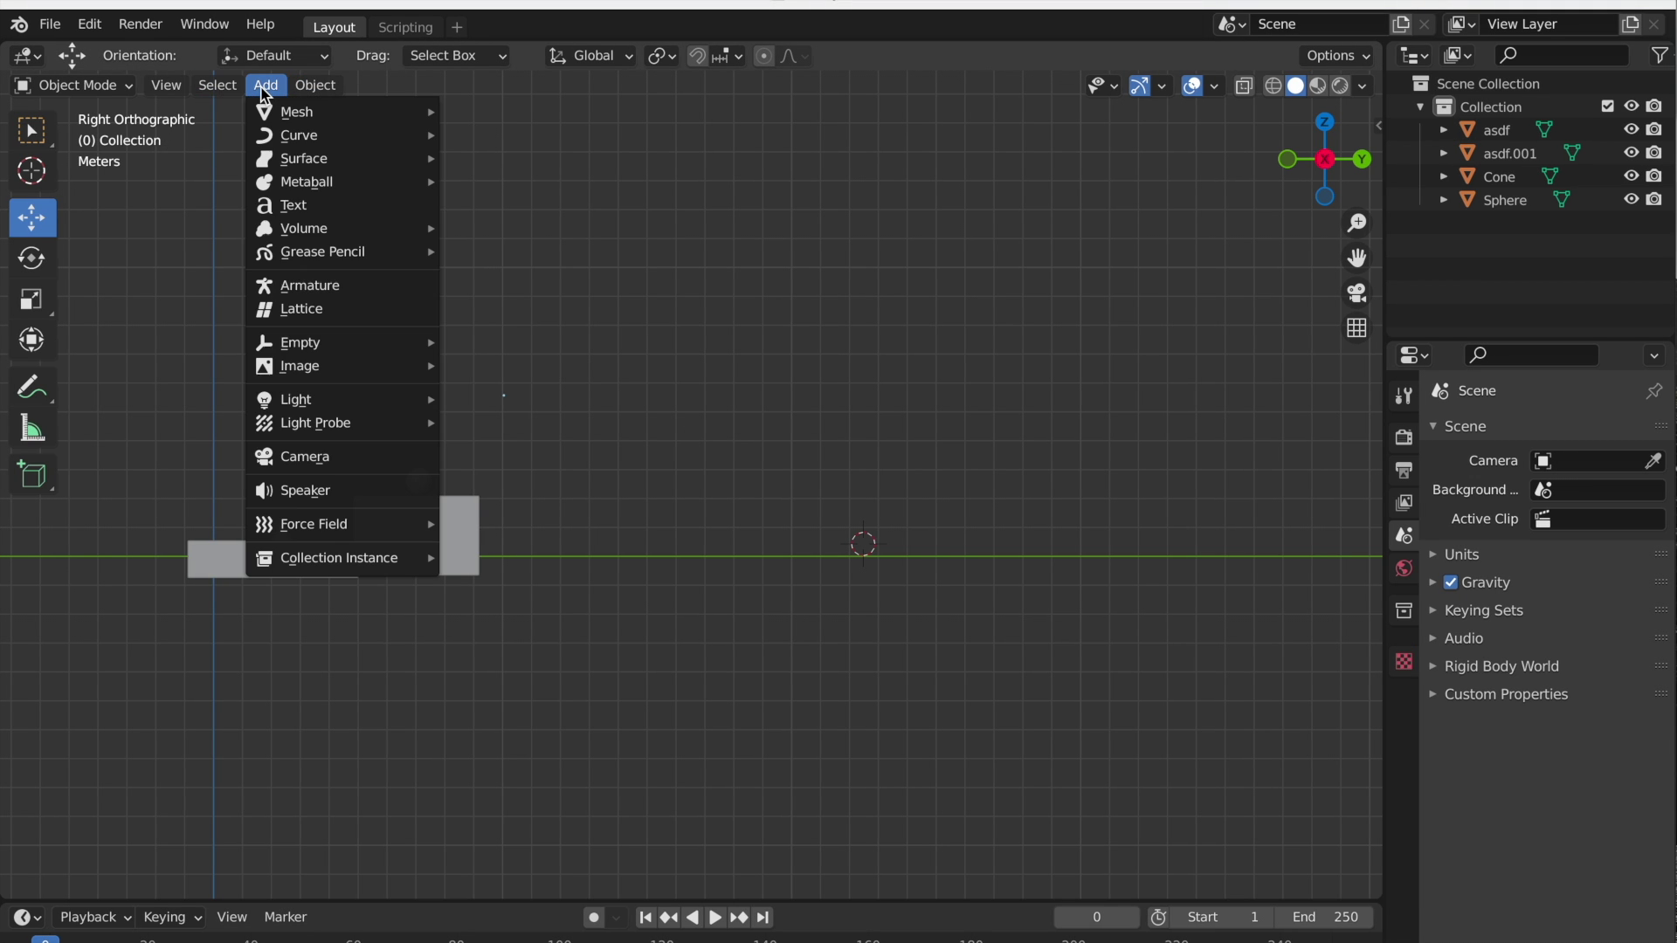
{"action": "mouse_move", "coordinate": [271, 103]}
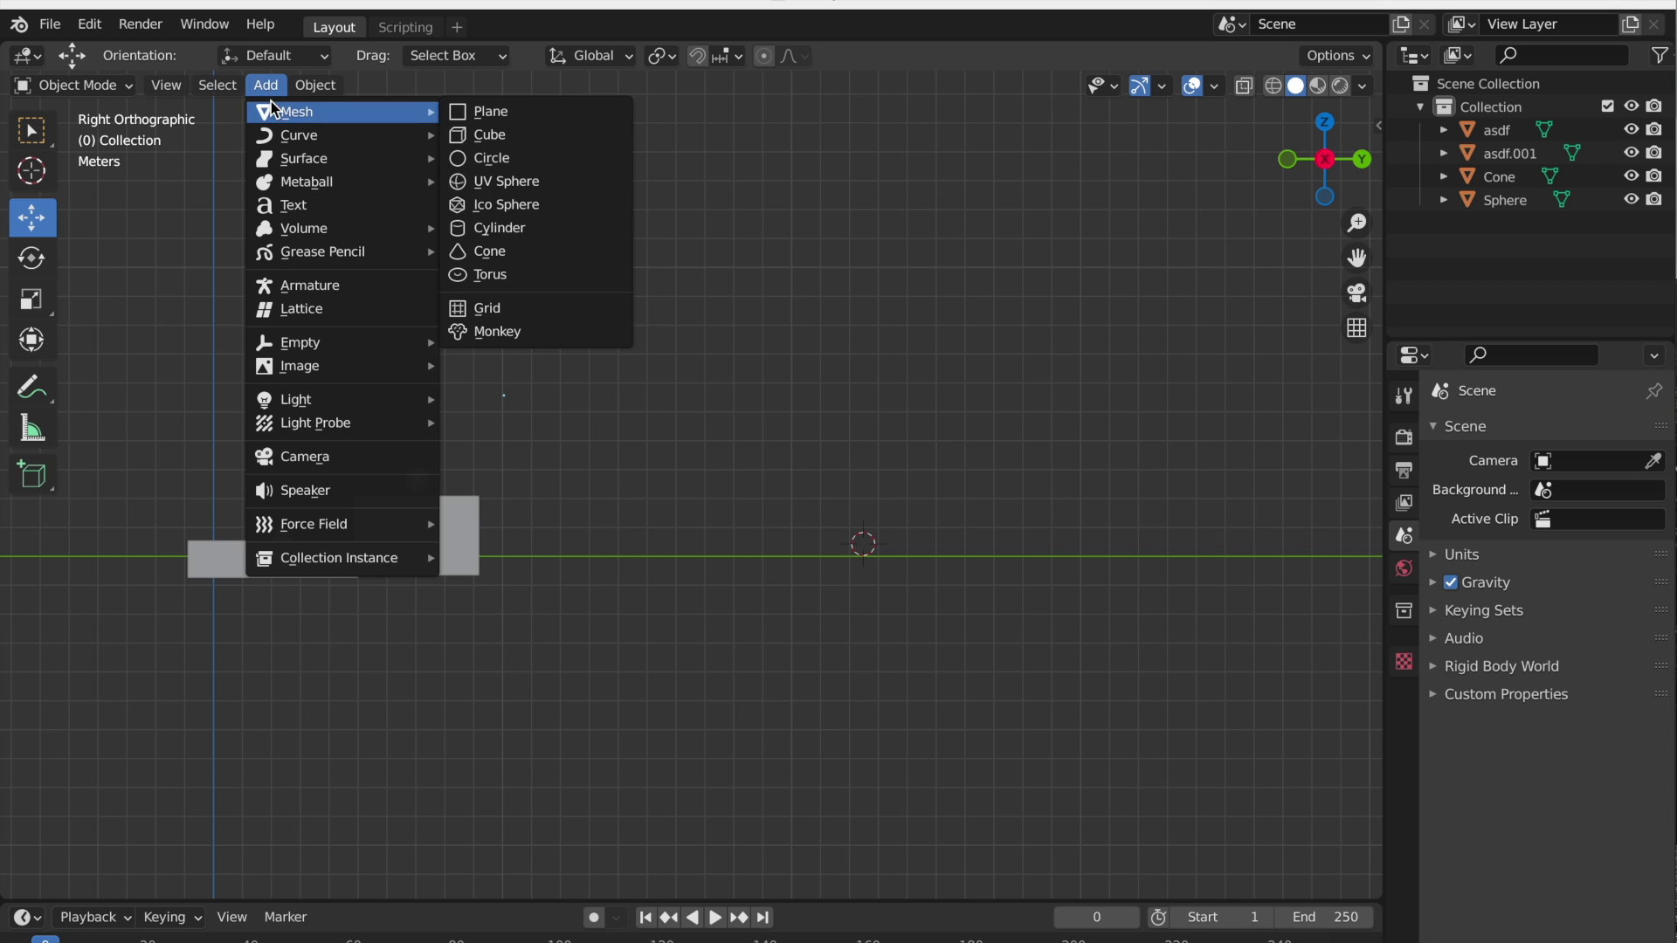
{"action": "left_click", "coordinate": [504, 137]}
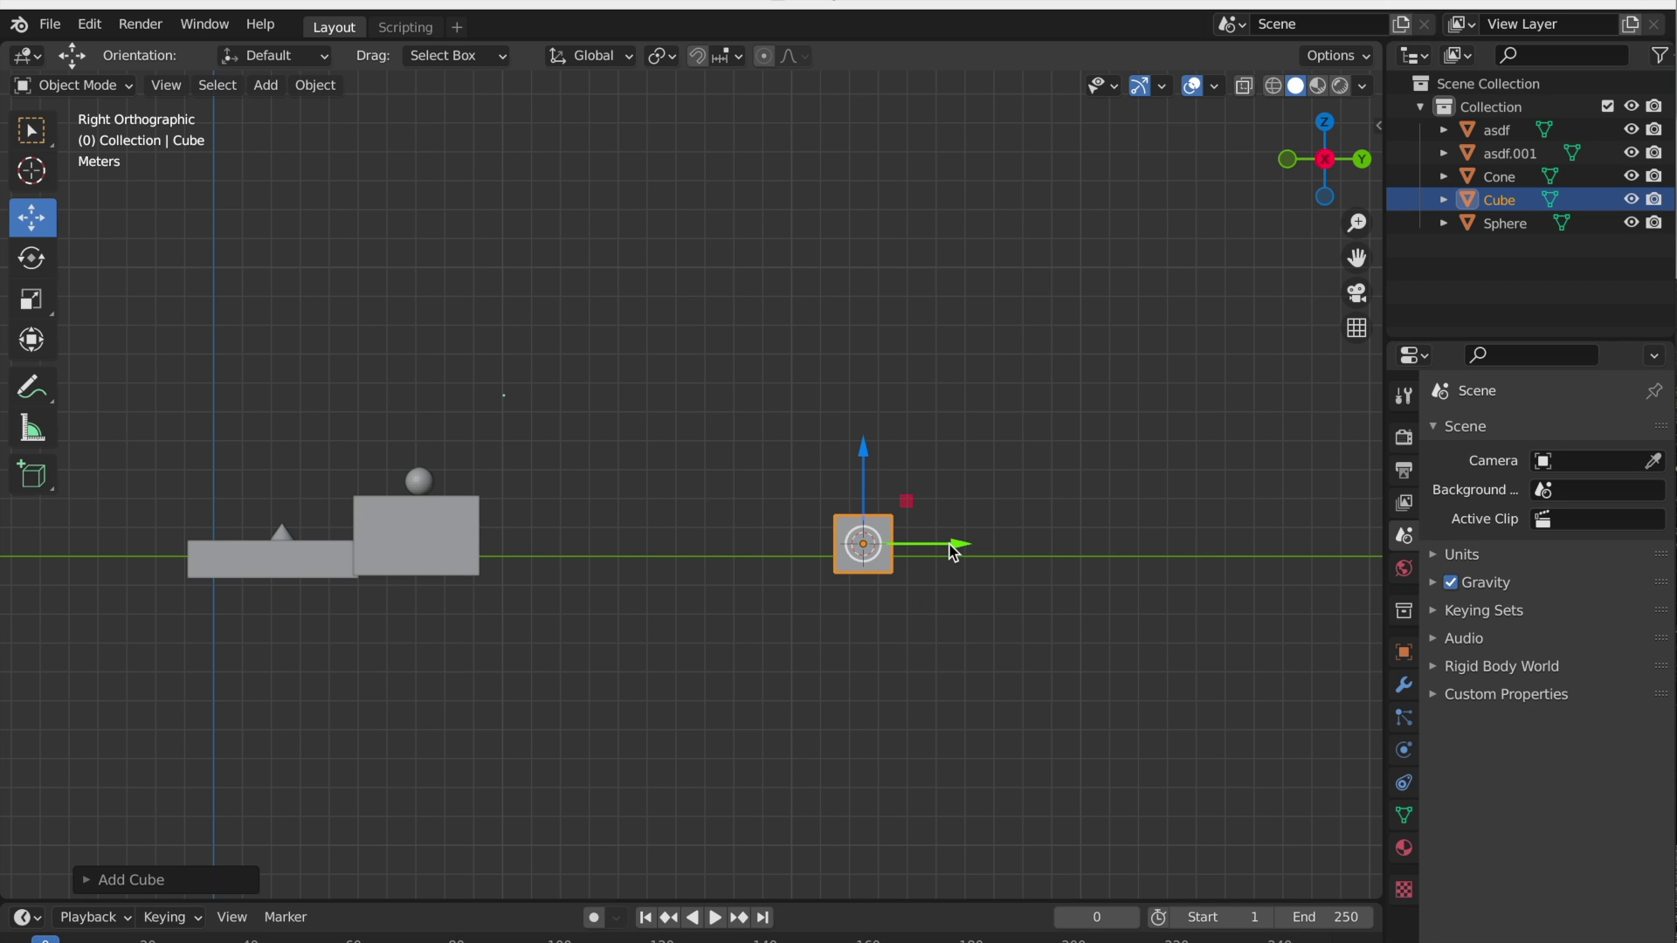
{"action": "left_click_drag", "start_coordinate": [952, 552], "coordinate": [647, 539]}
{"action": "left_click_drag", "start_coordinate": [575, 448], "coordinate": [574, 327]}
{"action": "left_click_drag", "start_coordinate": [646, 416], "coordinate": [674, 417]}
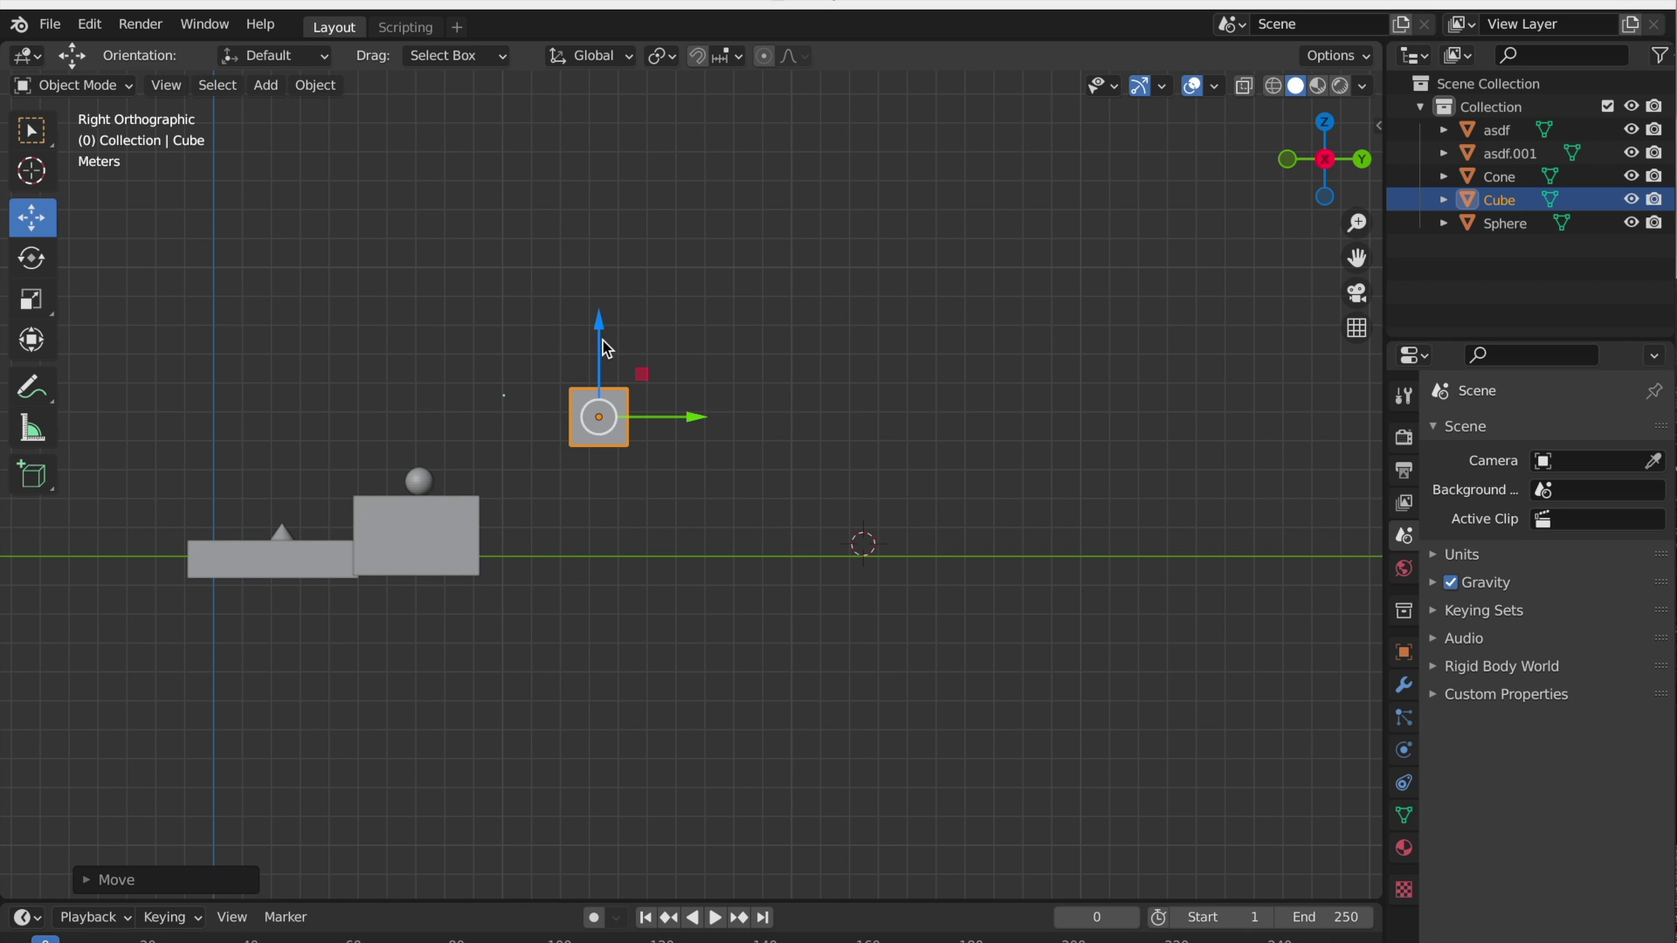
{"action": "left_click_drag", "start_coordinate": [600, 337], "coordinate": [606, 467]}
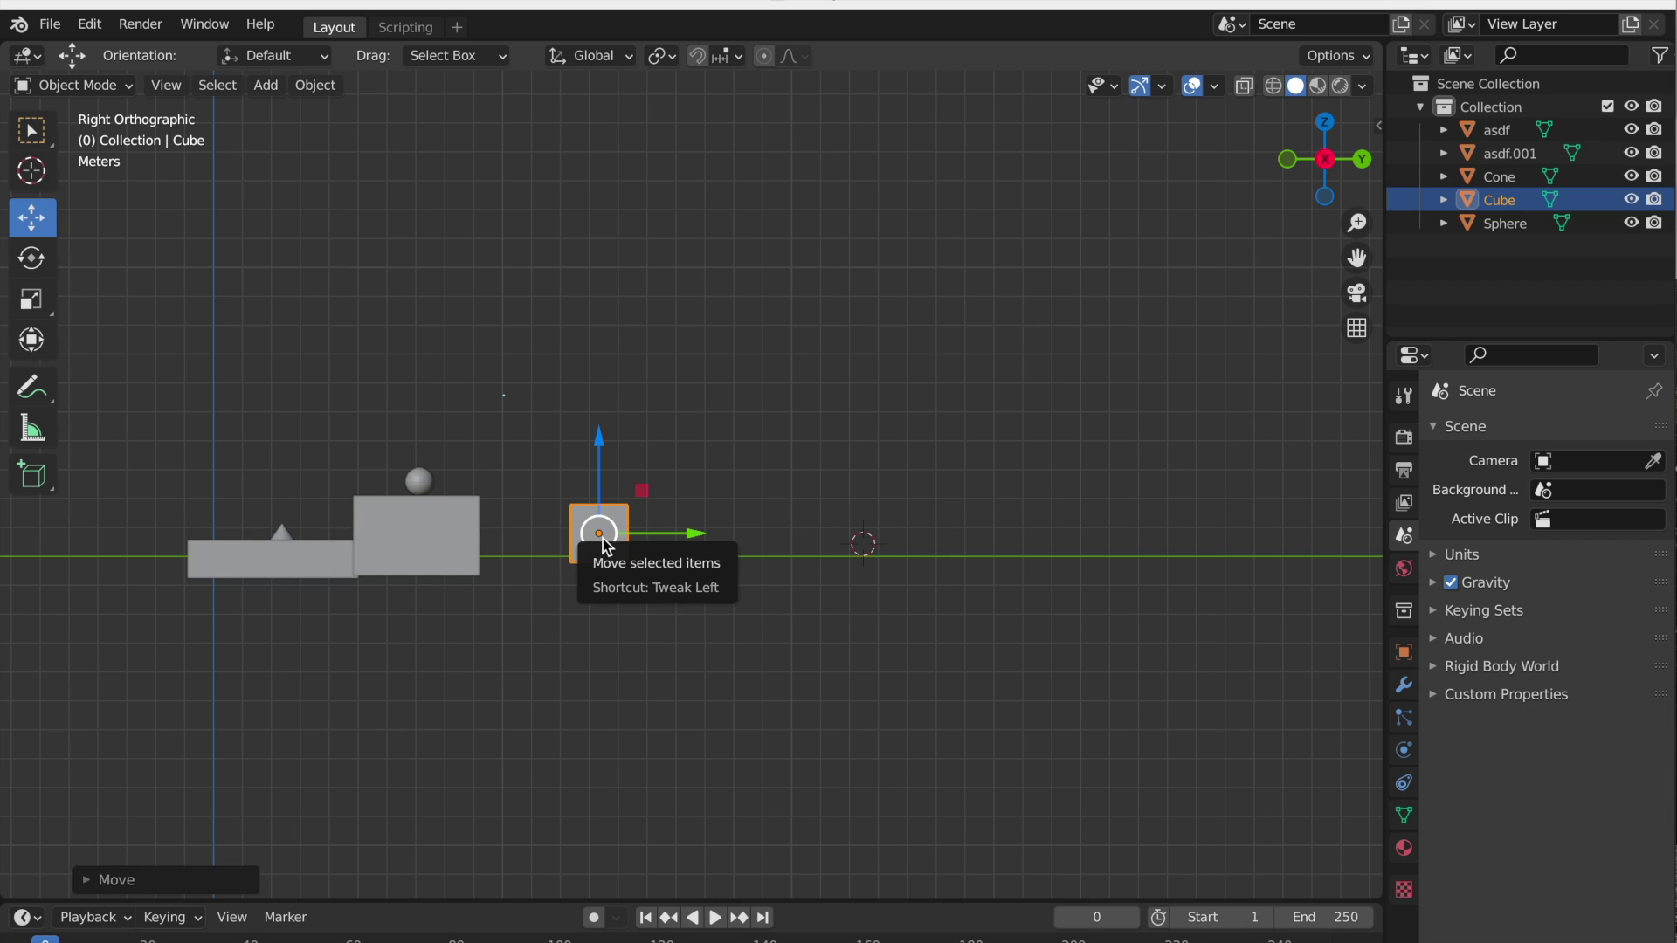
{"action": "left_click", "coordinate": [632, 504]}
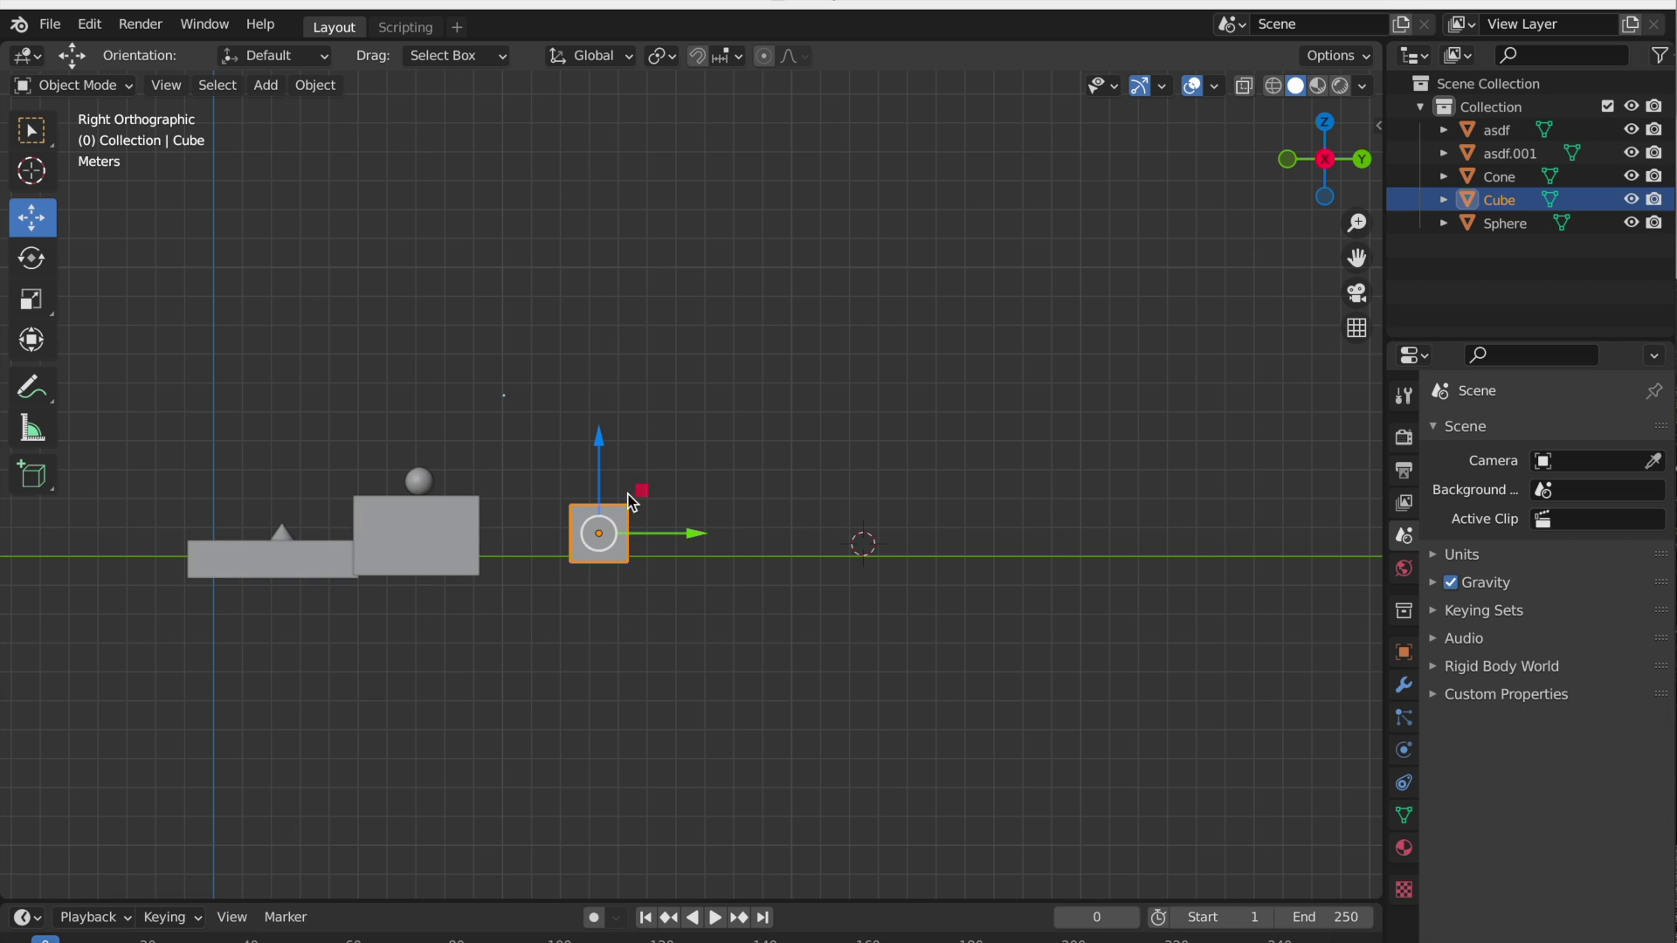
Rotate the cube about -42.55 degrees and scale it into a wide, thin slab
{"action": "left_click", "coordinate": [35, 260]}
{"action": "mouse_move", "coordinate": [648, 468]}
{"action": "left_mouse_down"}
{"action": "mouse_move", "coordinate": [704, 505]}
{"action": "mouse_move", "coordinate": [547, 459]}
{"action": "mouse_move", "coordinate": [657, 486]}
{"action": "left_mouse_up"}
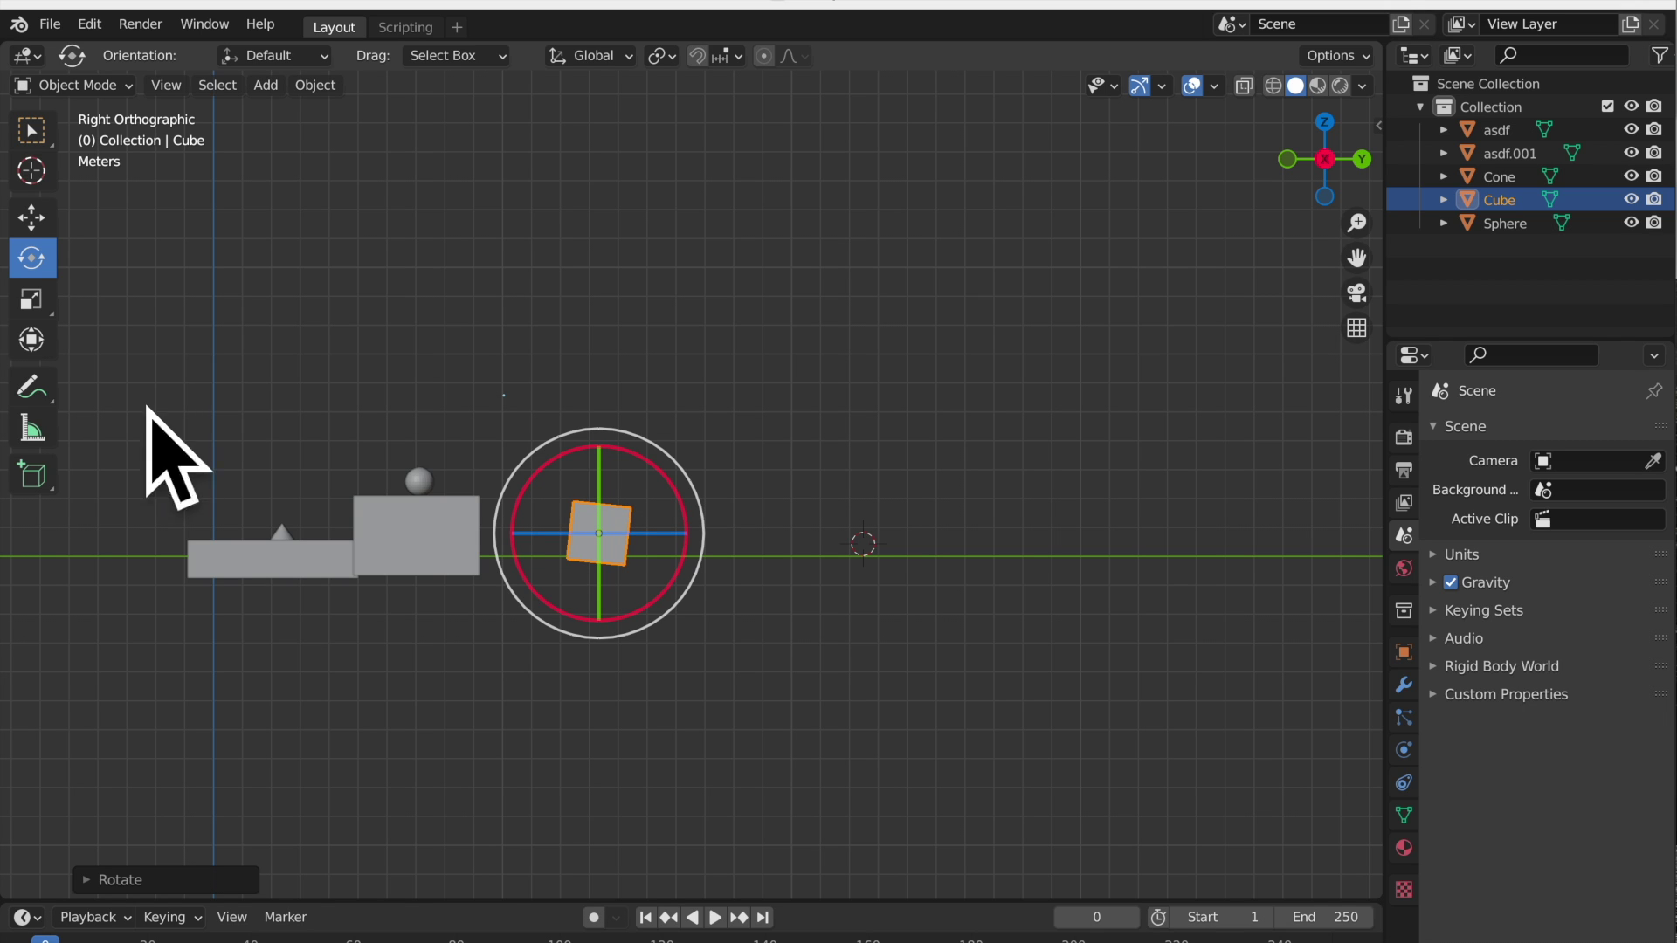
{"action": "left_click", "coordinate": [35, 309]}
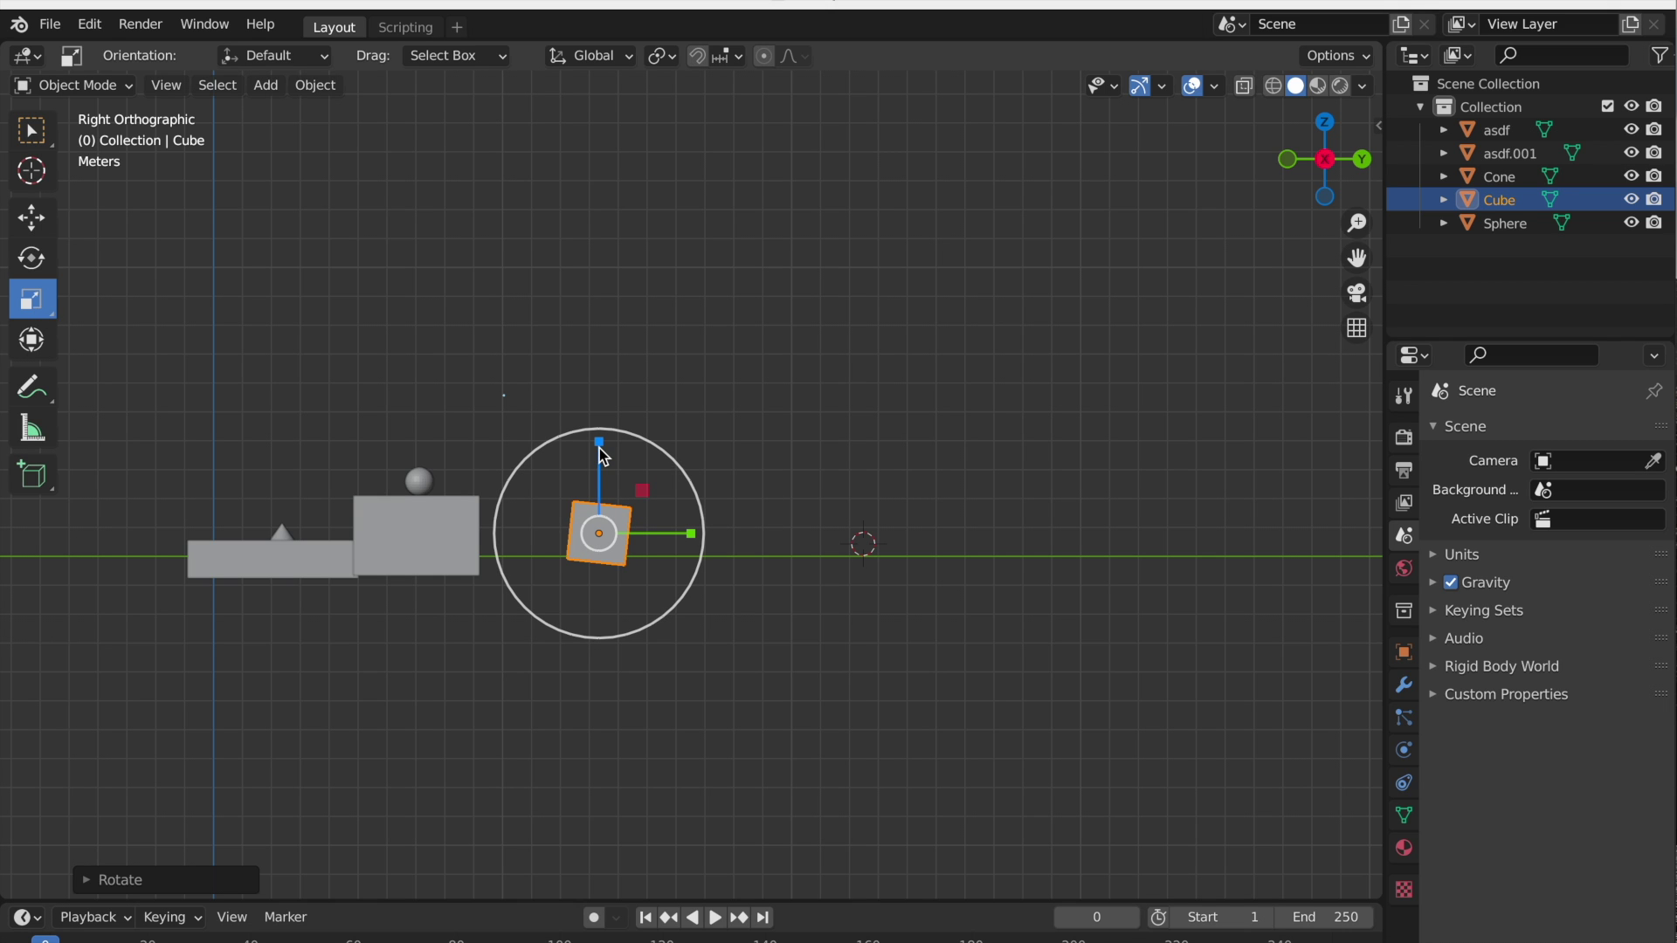
{"action": "left_click_drag", "start_coordinate": [600, 447], "coordinate": [589, 330]}
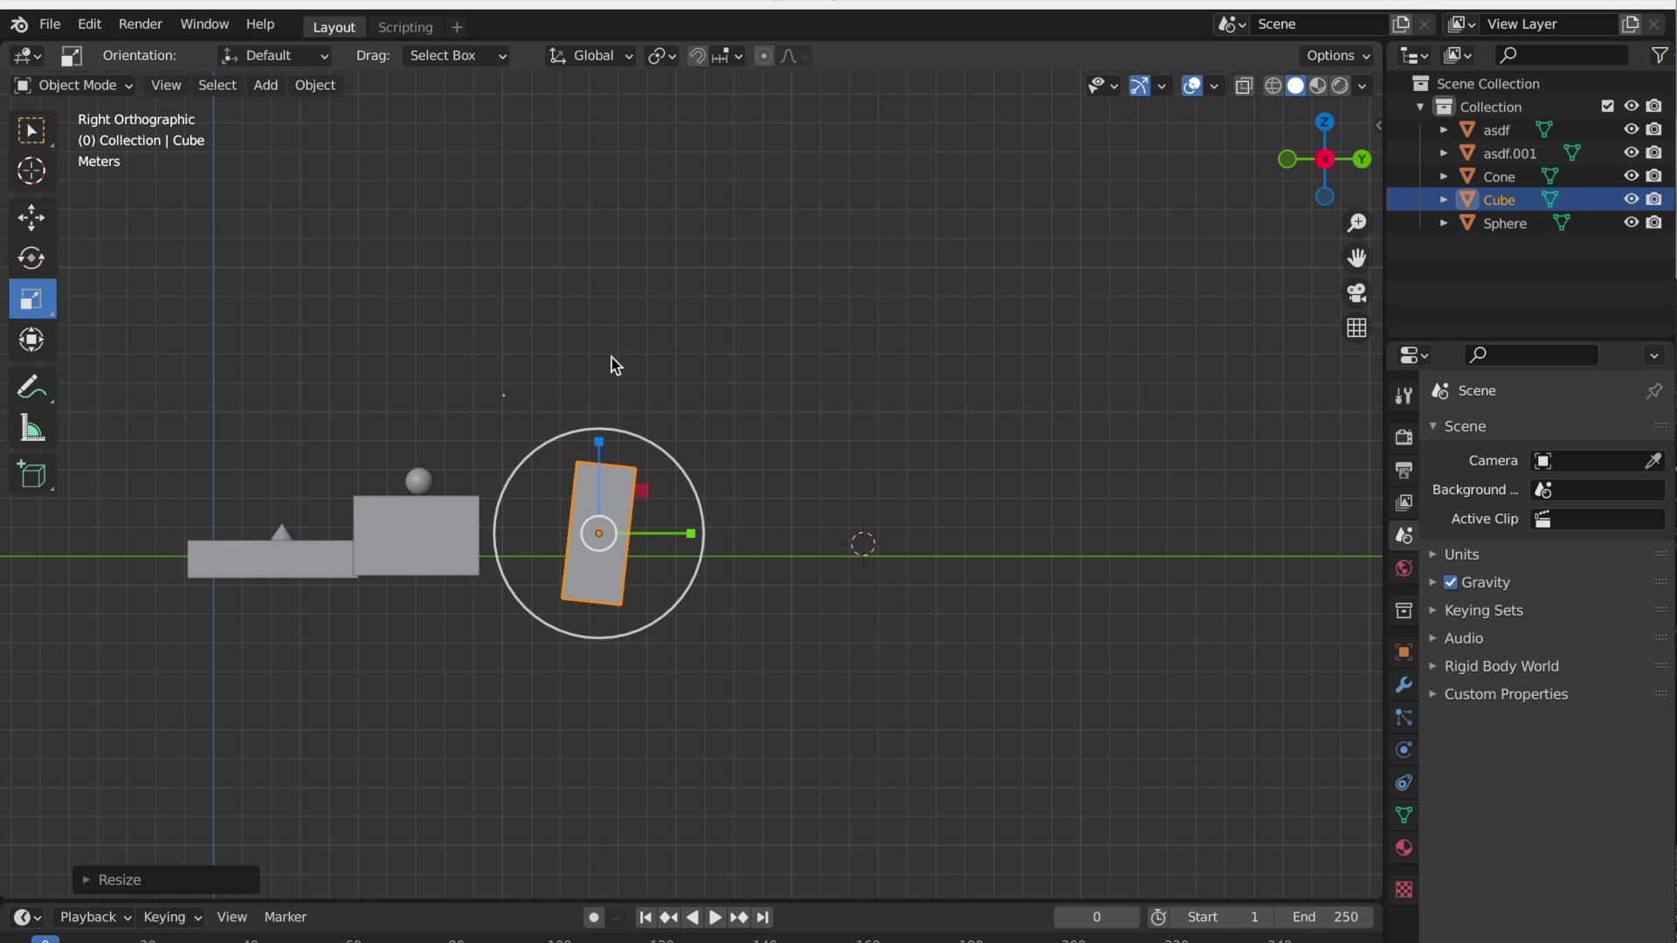
{"action": "left_click_drag", "start_coordinate": [691, 533], "coordinate": [1003, 554]}
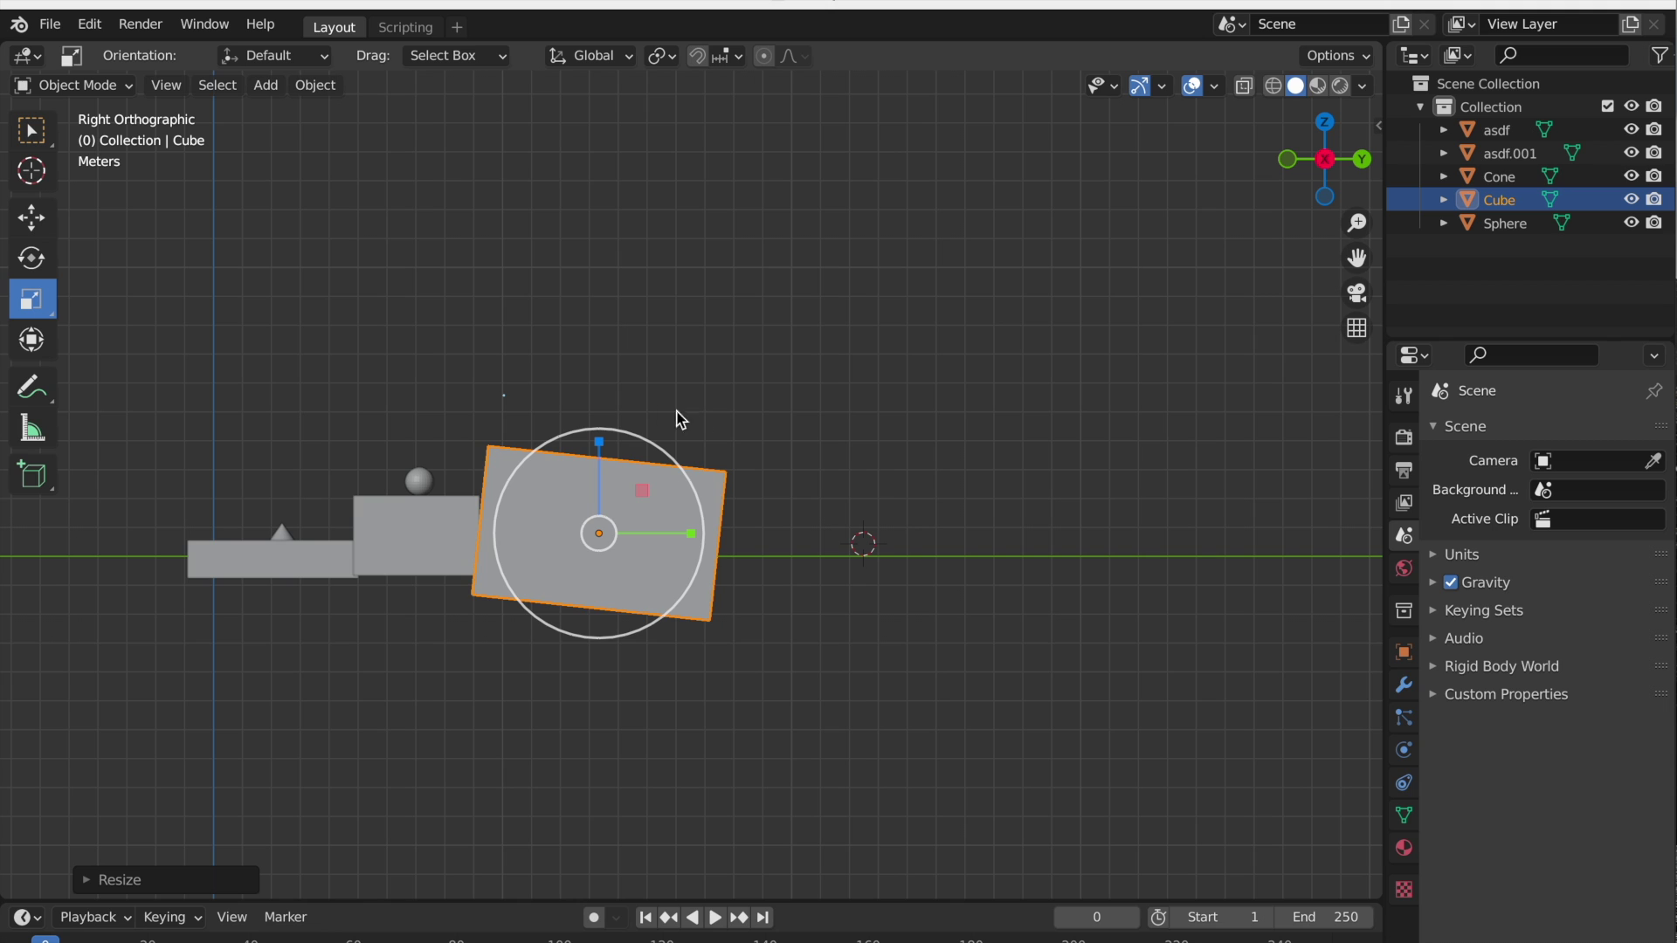
{"action": "left_click_drag", "start_coordinate": [600, 442], "coordinate": [674, 535]}
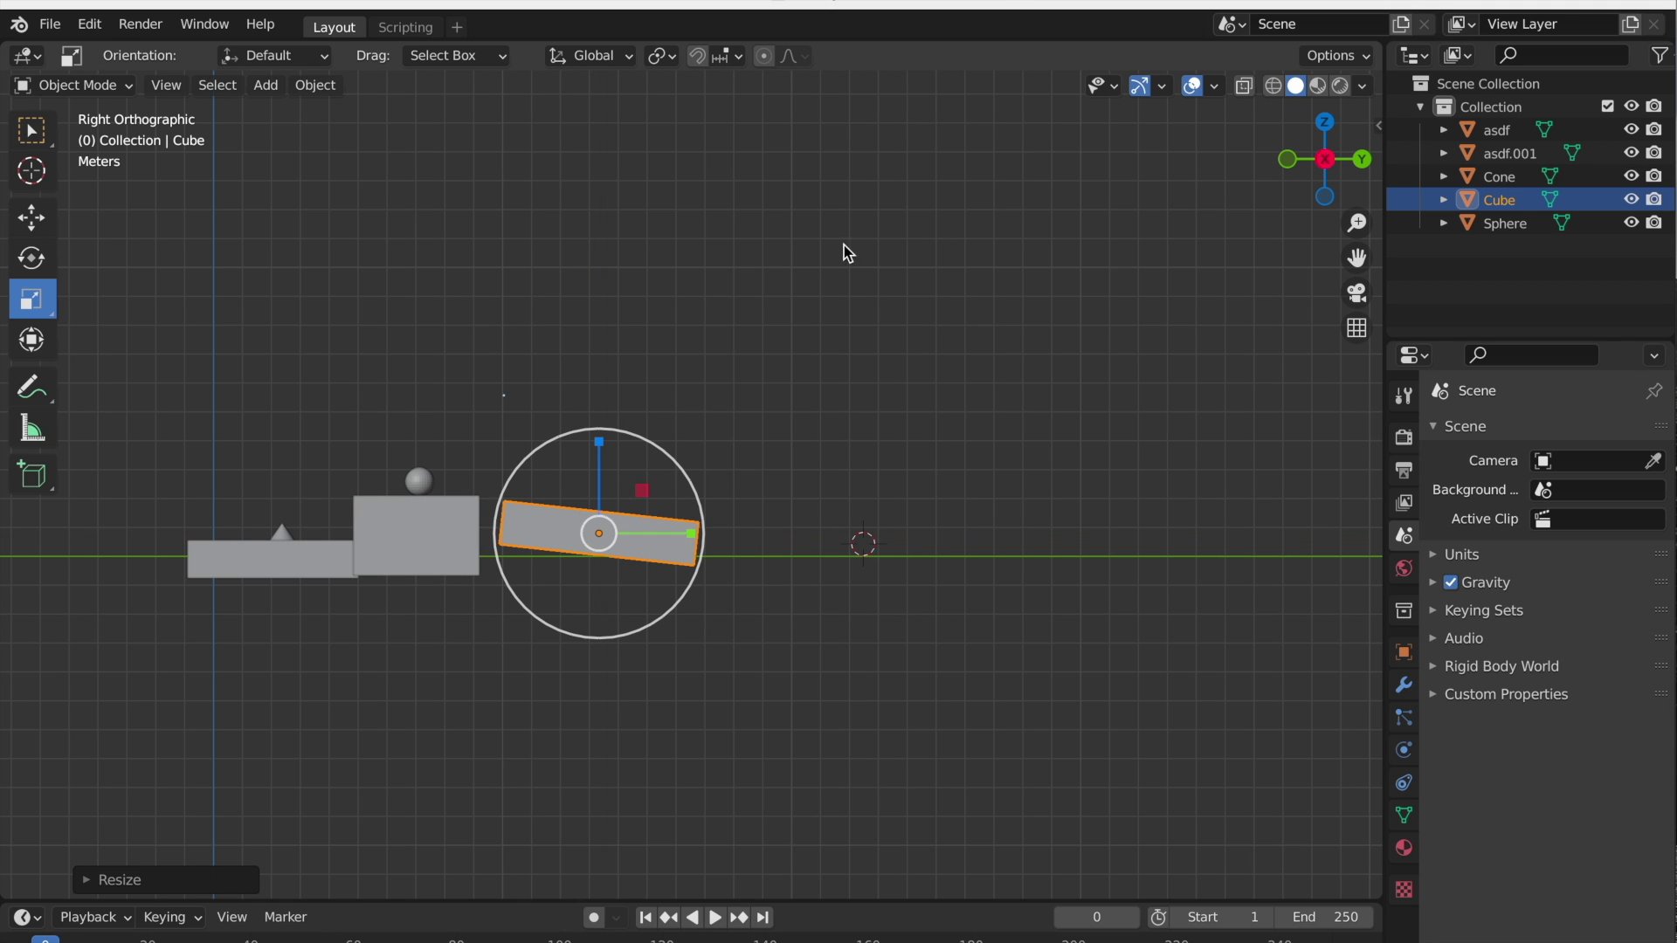
{"action": "left_click", "coordinate": [517, 248]}
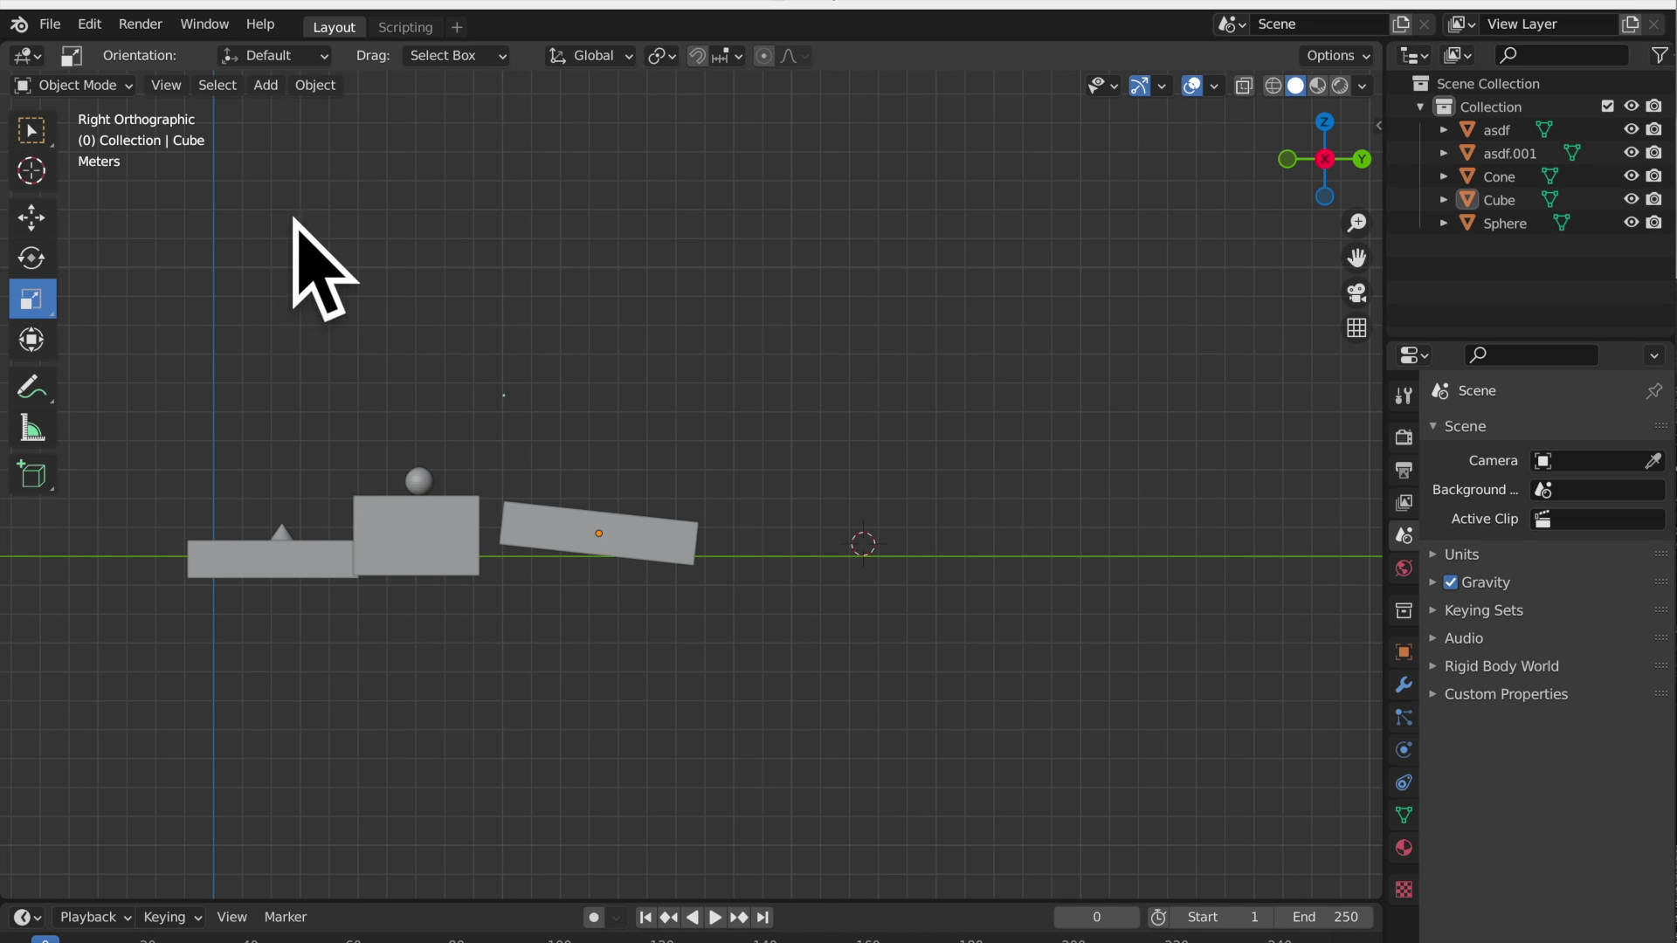
Add a cone, move it onto the tilted slab and shrink it to about two-thirds size
{"action": "left_click", "coordinate": [266, 85]}
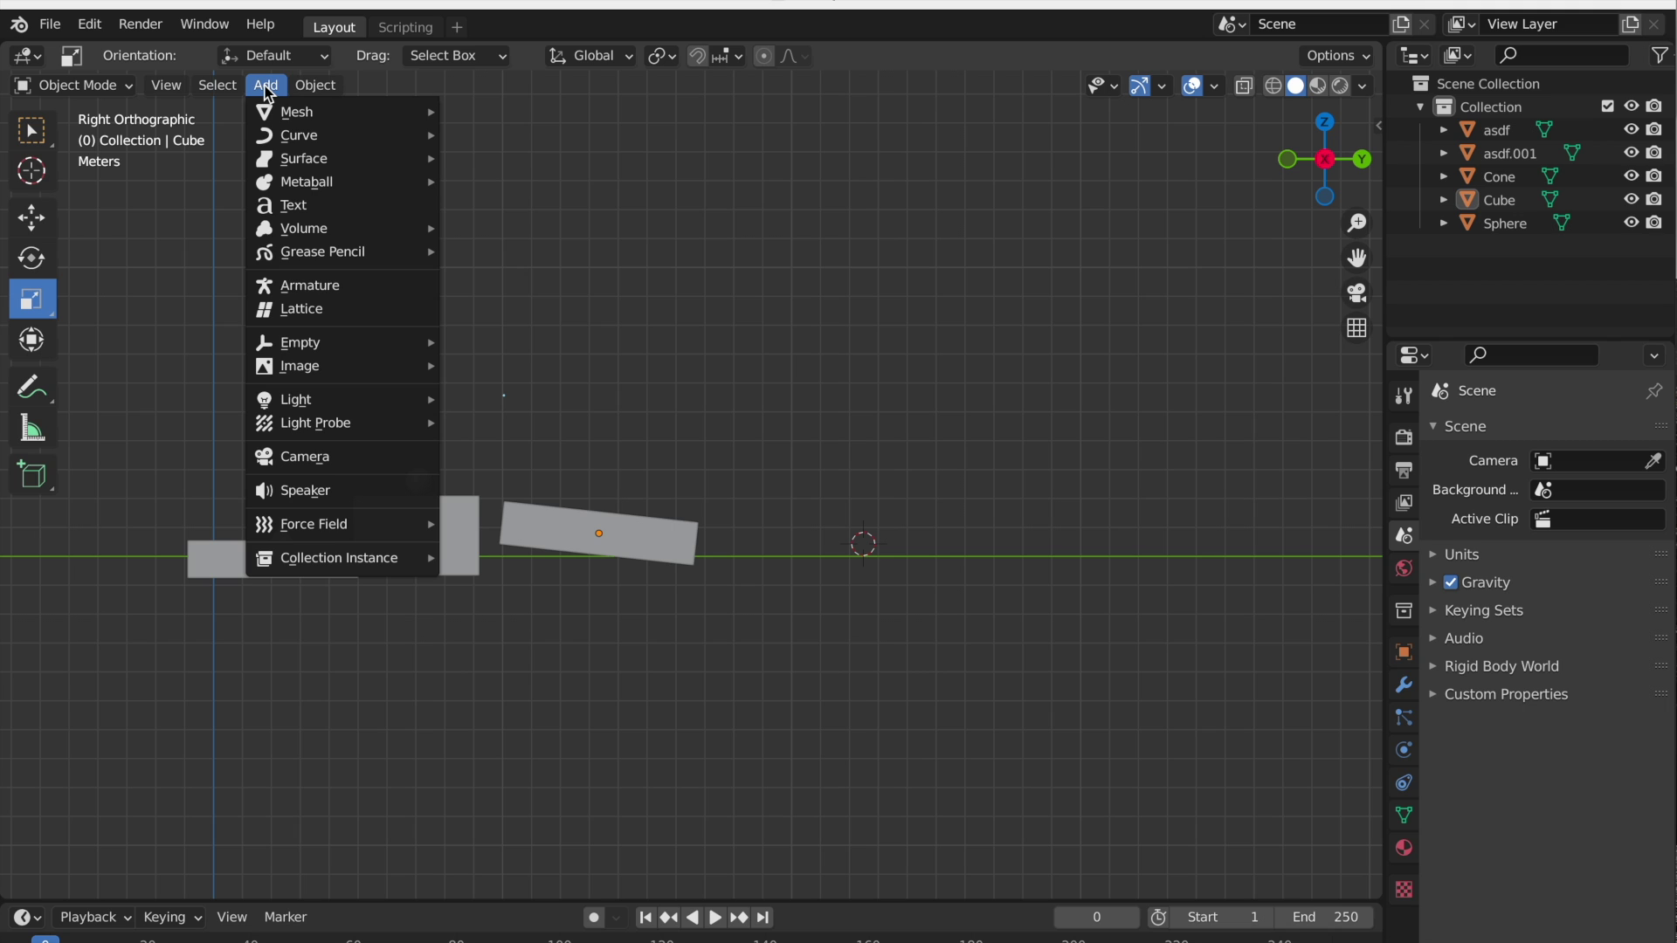
{"action": "mouse_move", "coordinate": [276, 120]}
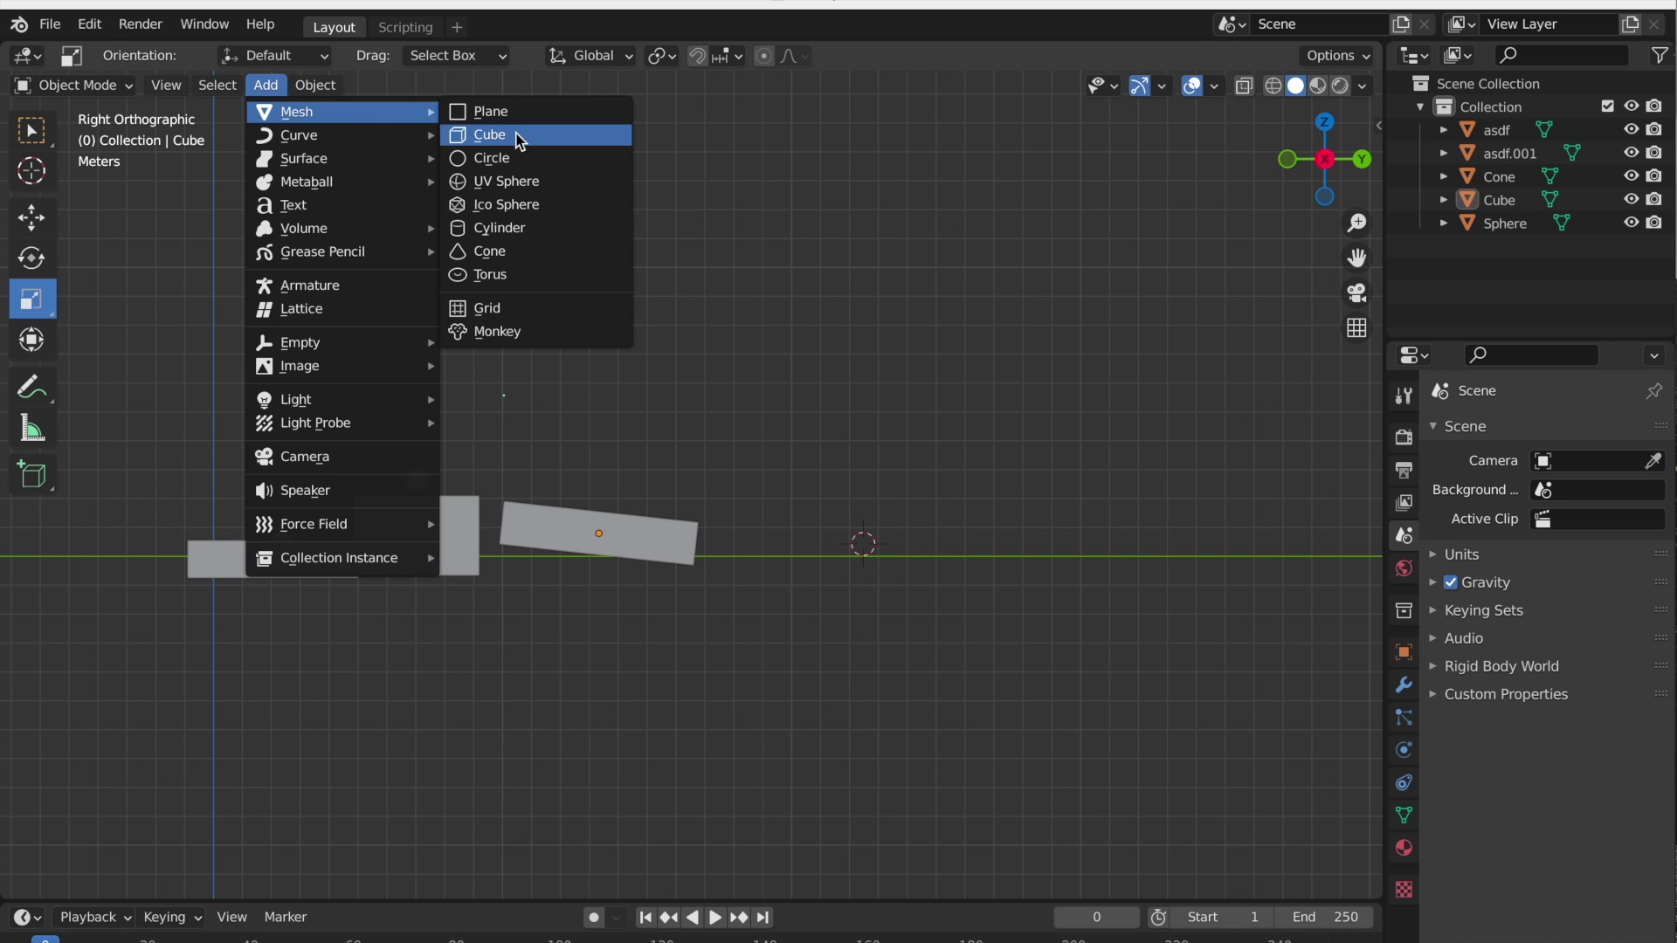
{"action": "left_click", "coordinate": [531, 253]}
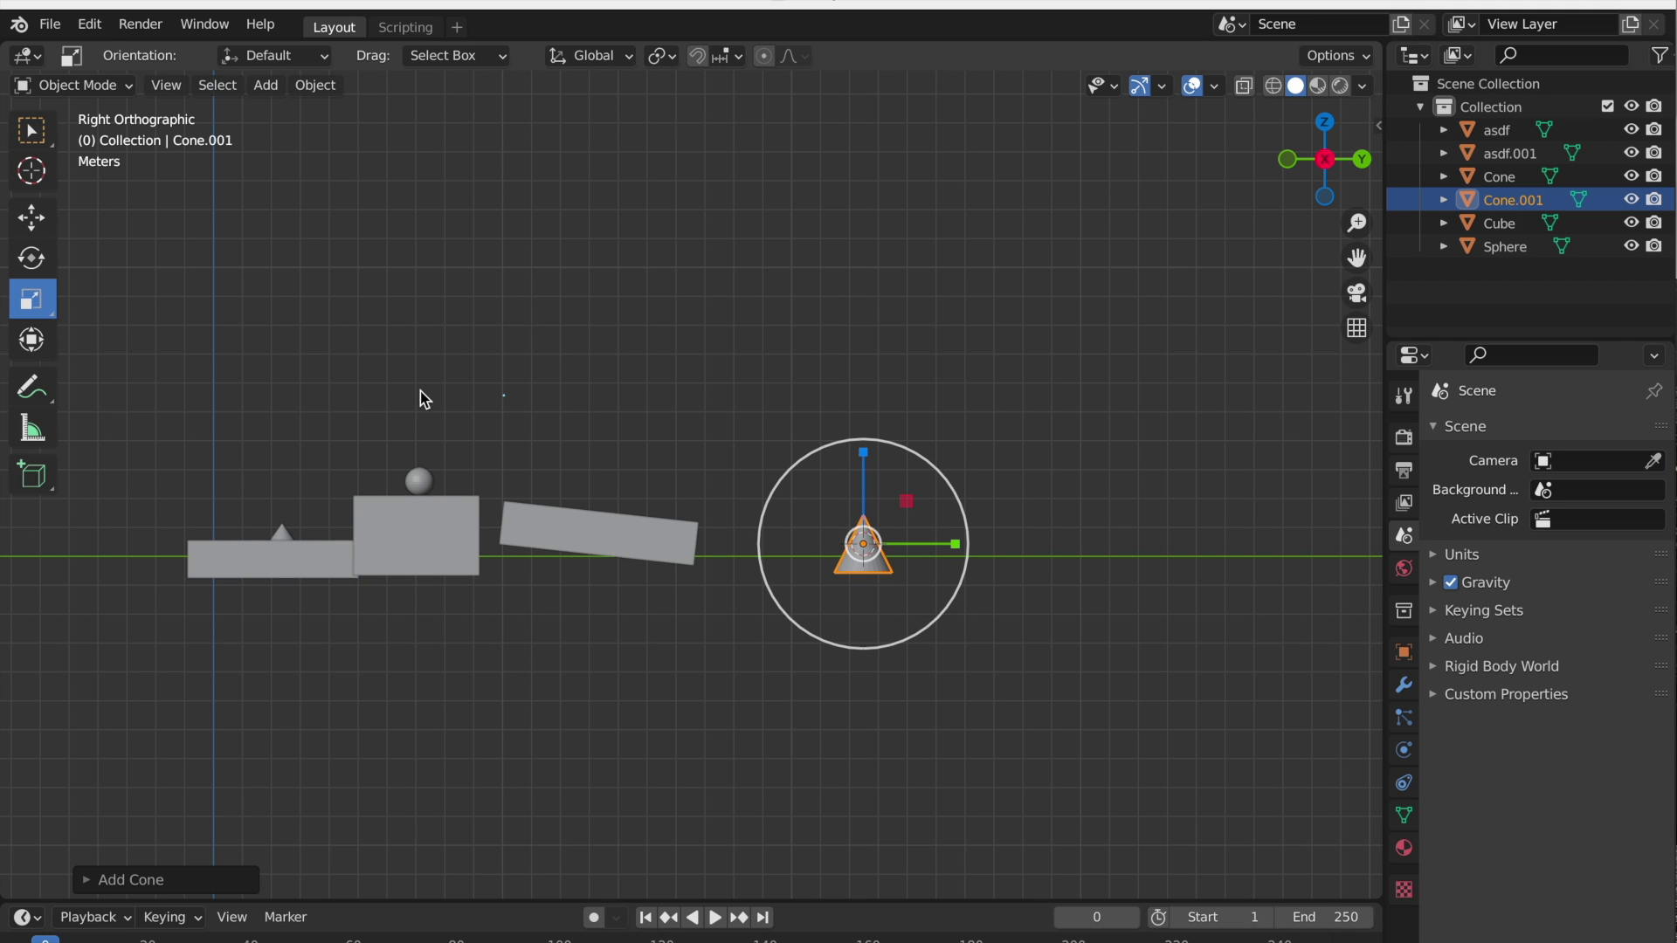
{"action": "left_click", "coordinate": [35, 218]}
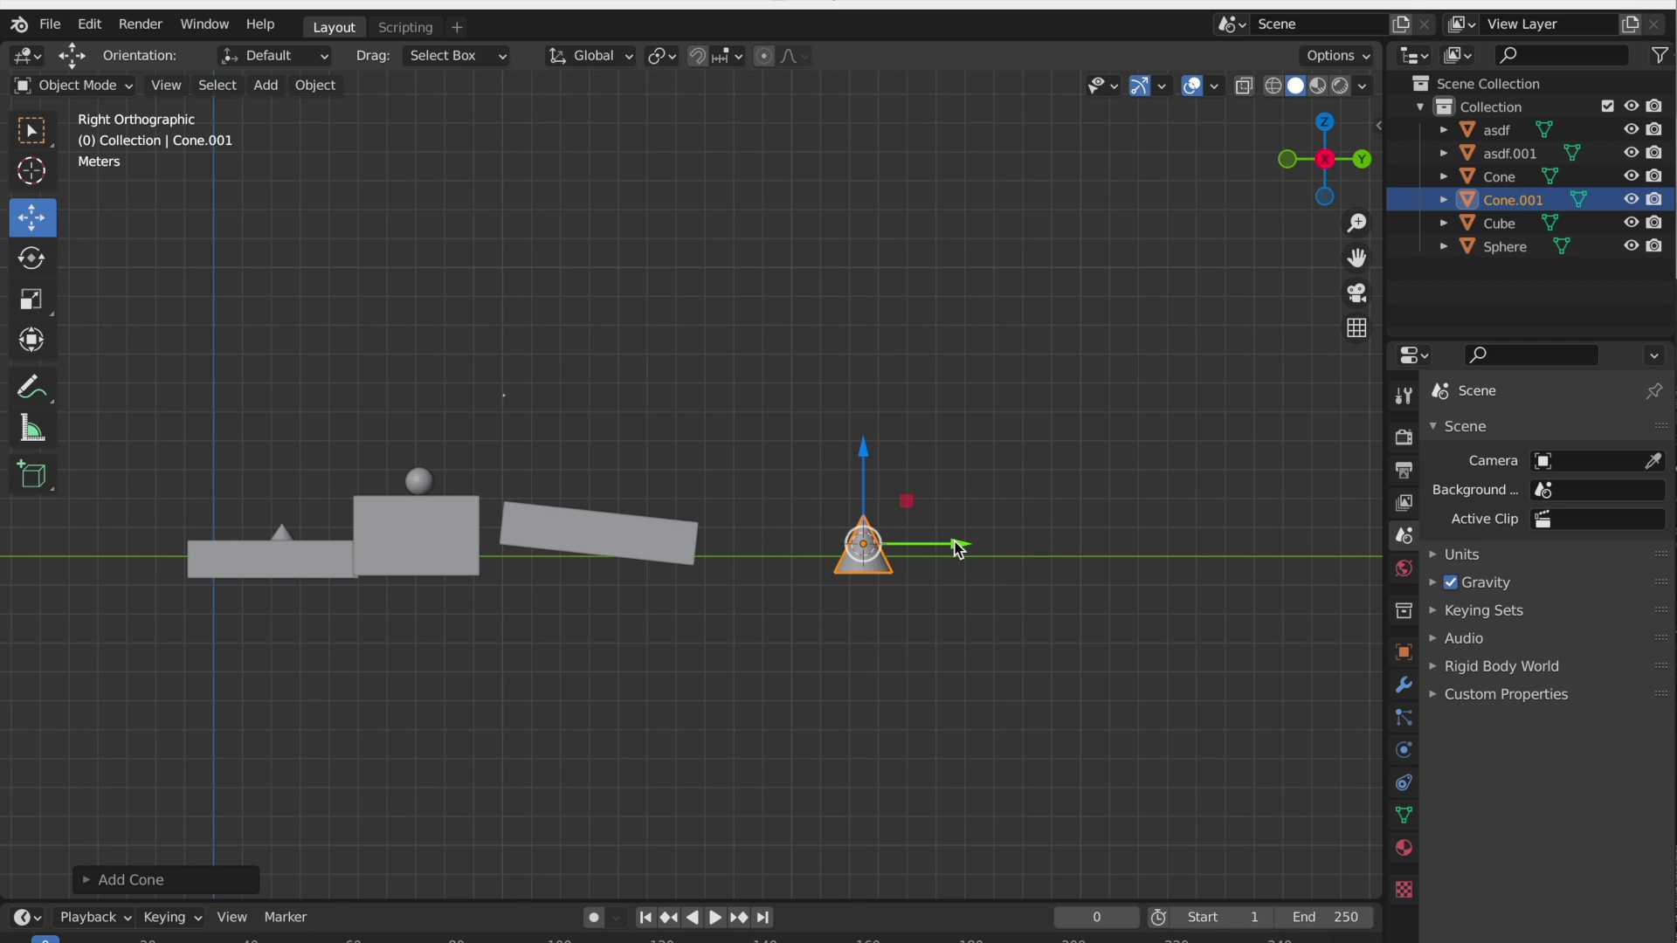
{"action": "left_click_drag", "start_coordinate": [955, 544], "coordinate": [679, 524]}
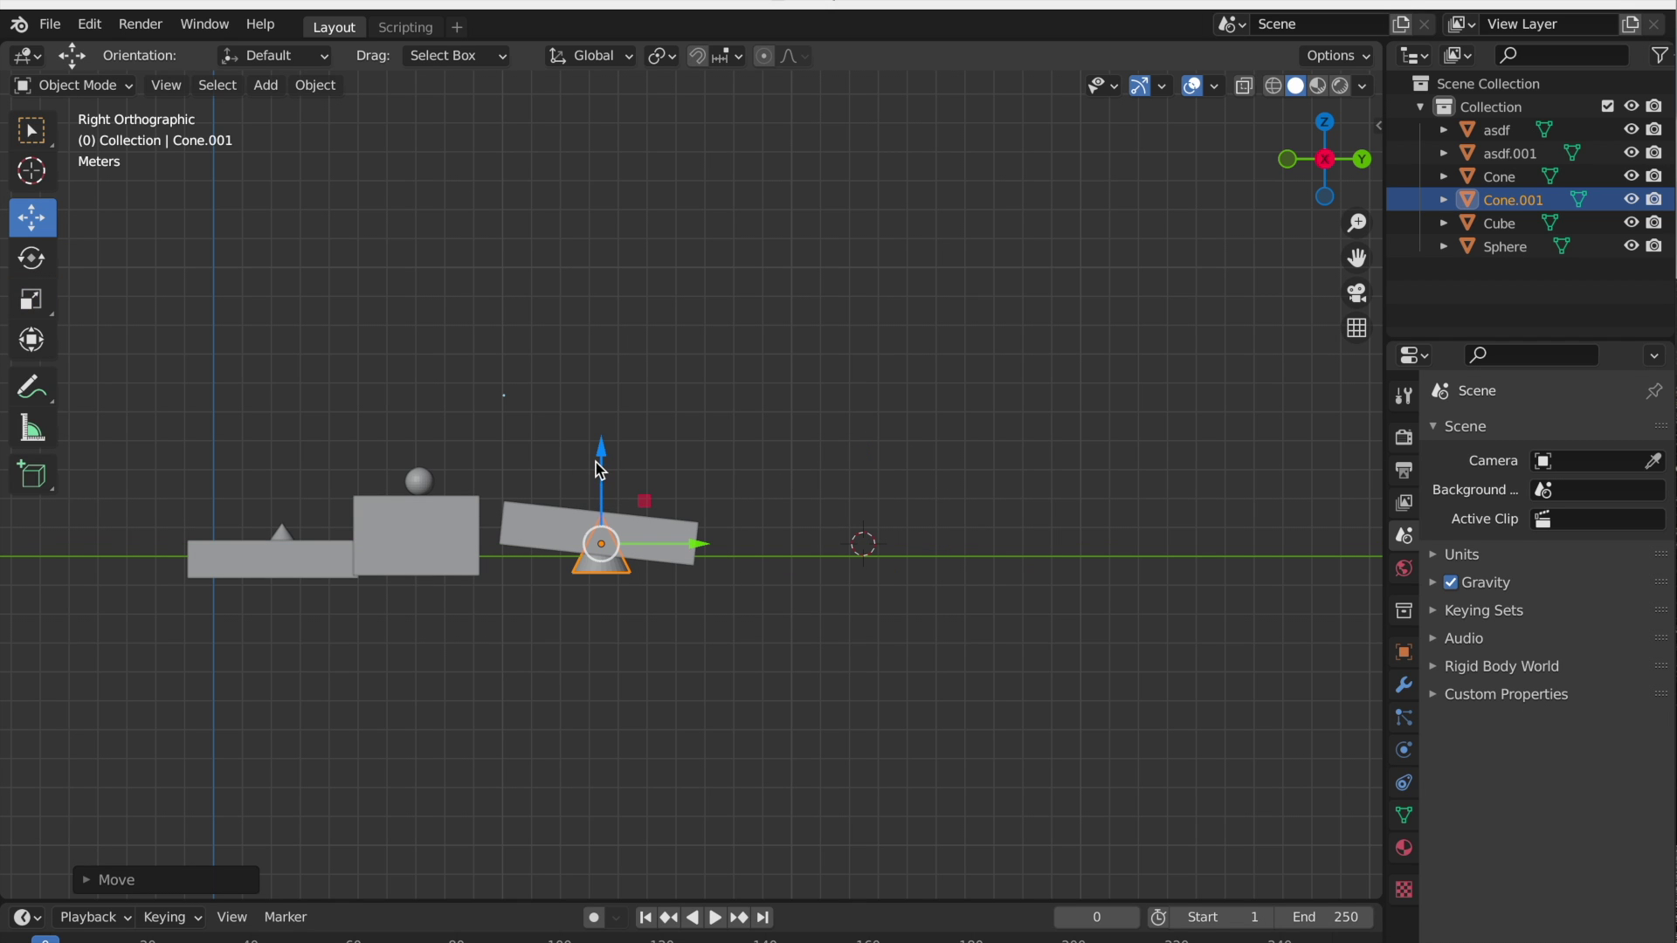
{"action": "left_click_drag", "start_coordinate": [595, 463], "coordinate": [655, 504]}
{"action": "left_click_drag", "start_coordinate": [588, 438], "coordinate": [656, 439]}
{"action": "left_click", "coordinate": [26, 260]}
{"action": "left_click", "coordinate": [29, 300]}
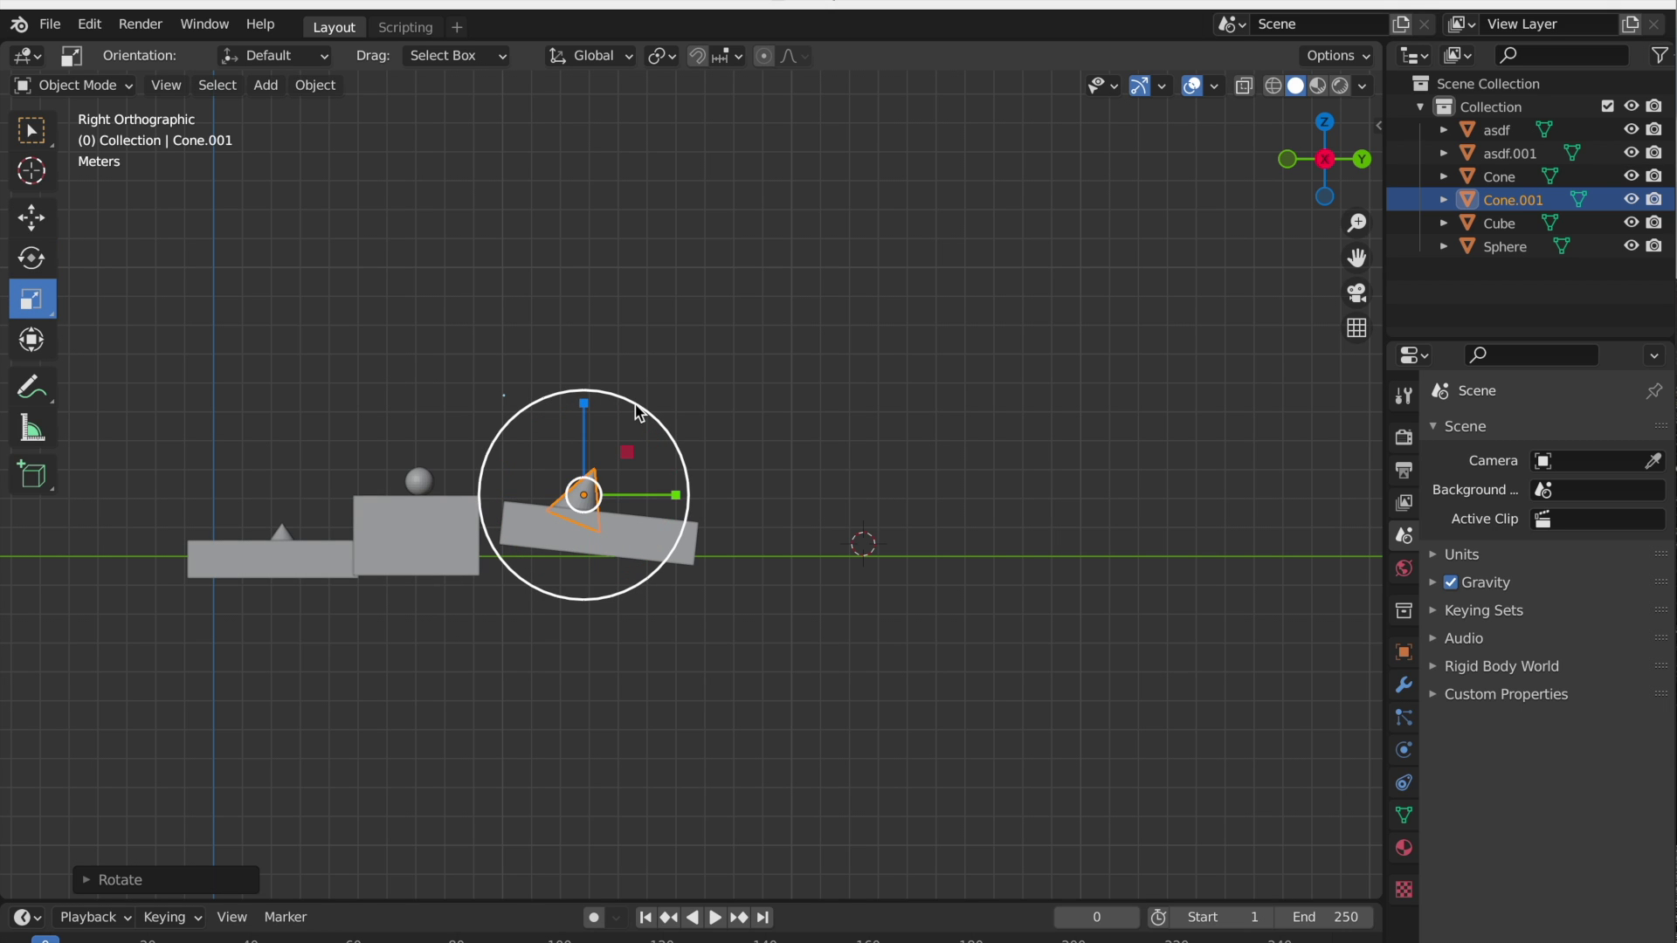
{"action": "left_click_drag", "start_coordinate": [594, 486], "coordinate": [585, 443]}
{"action": "left_click", "coordinate": [33, 218]}
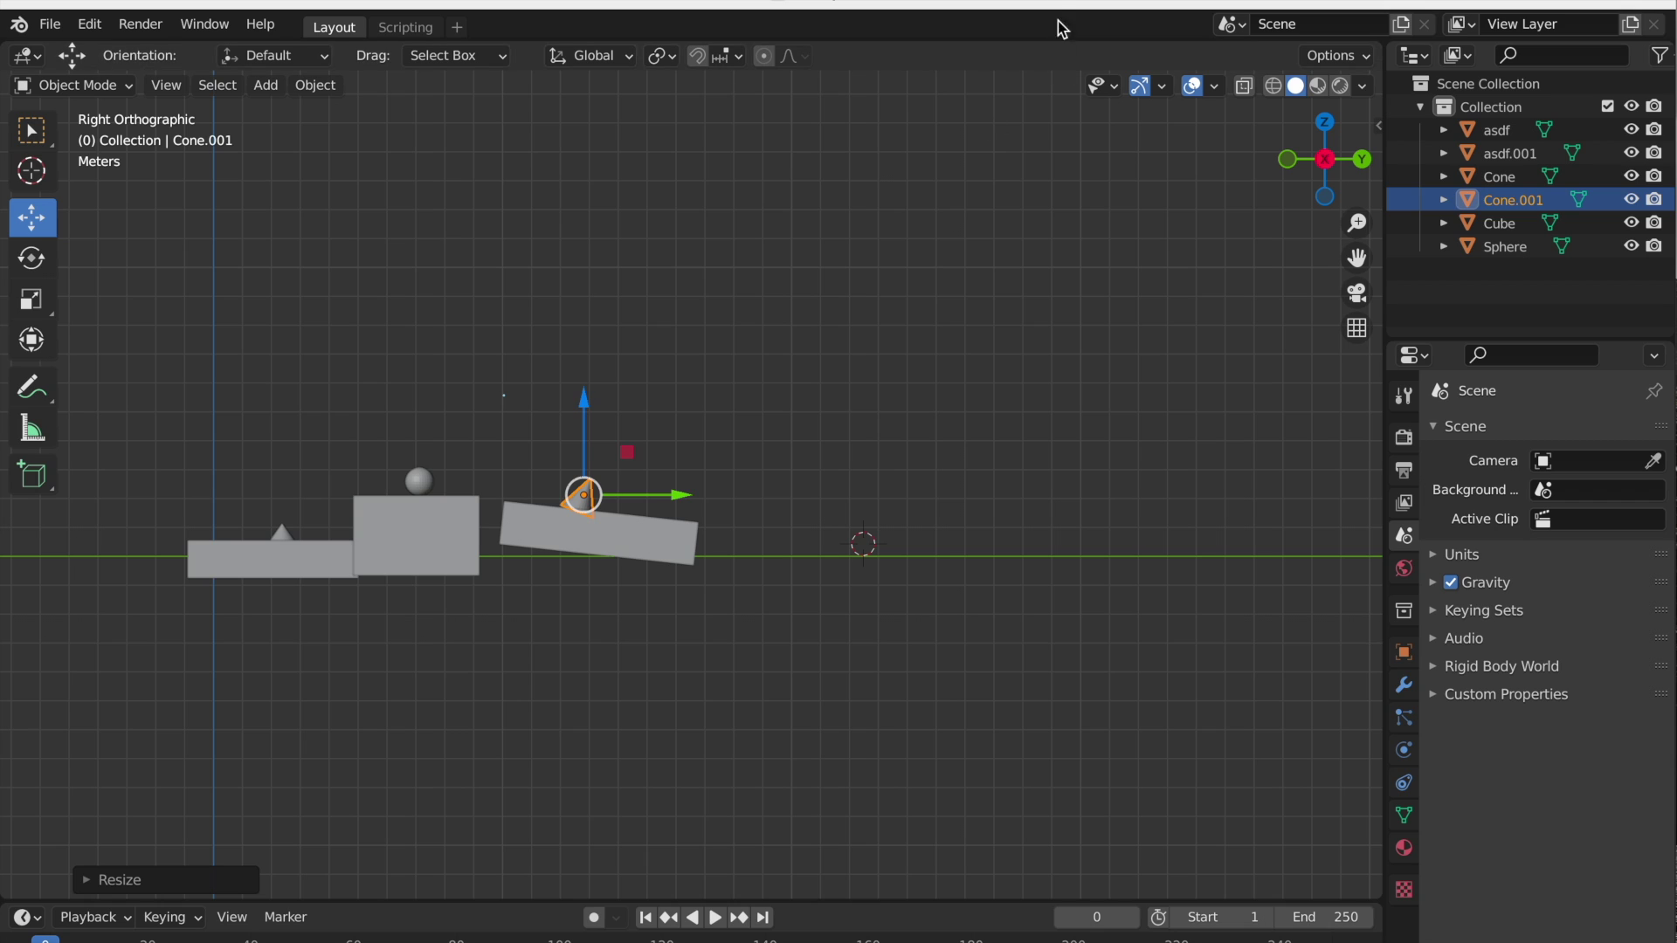
{"action": "left_click", "coordinate": [554, 336]}
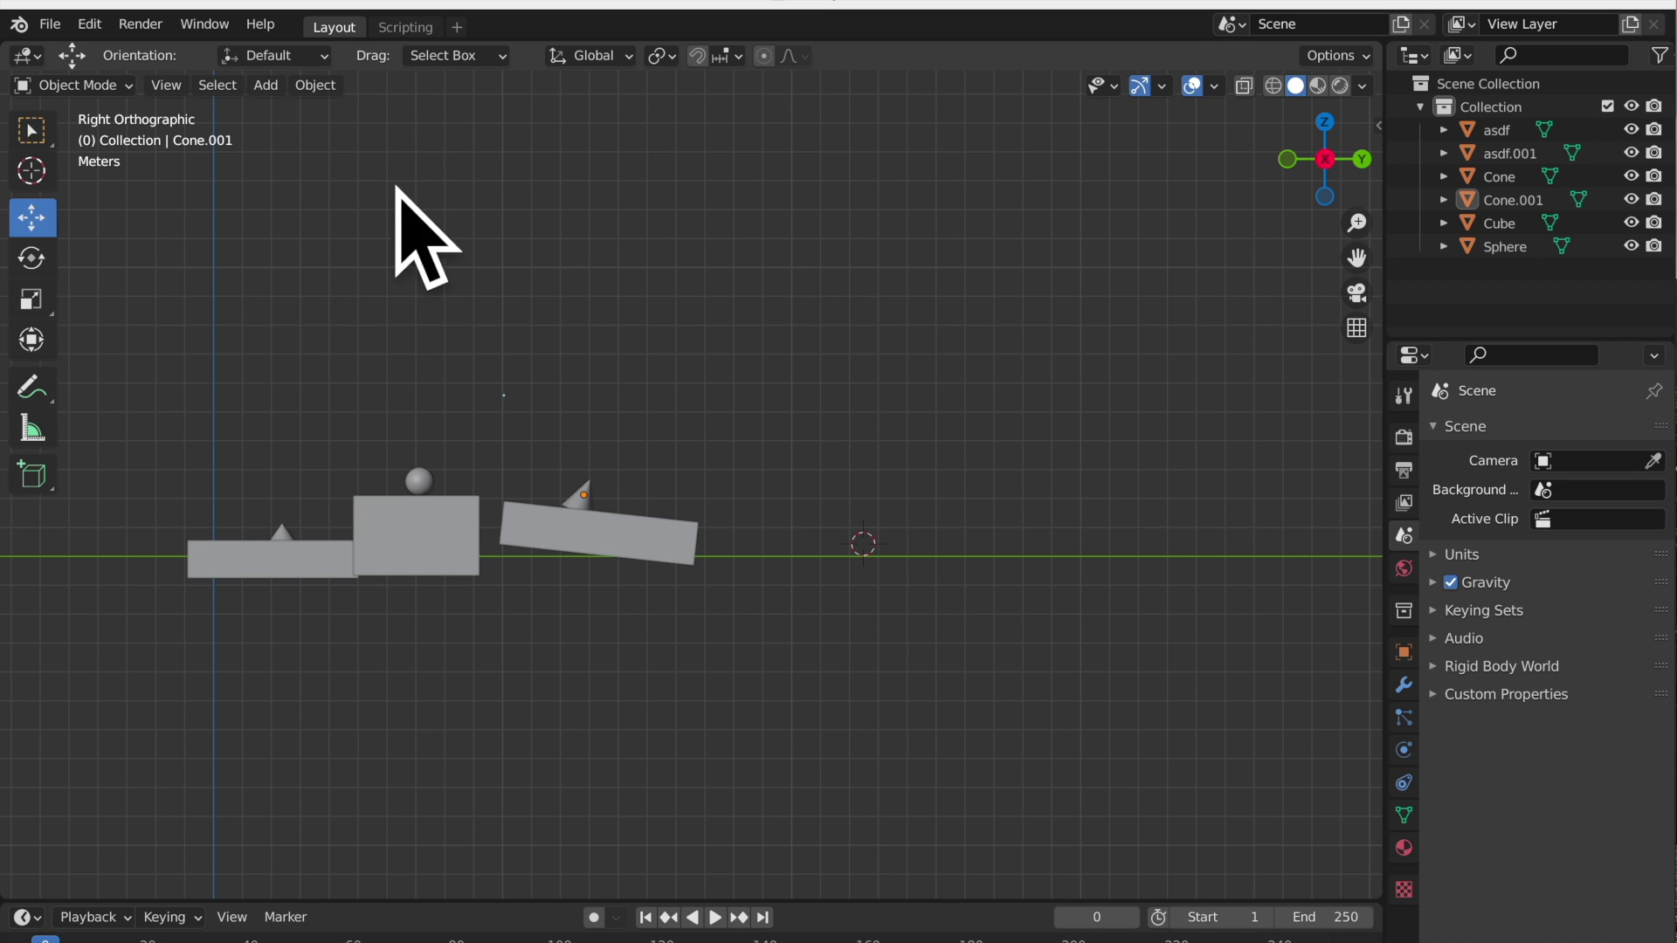
Add an Ico Sphere and settle it on the tilted slab beside the cone
{"action": "left_click", "coordinate": [265, 85]}
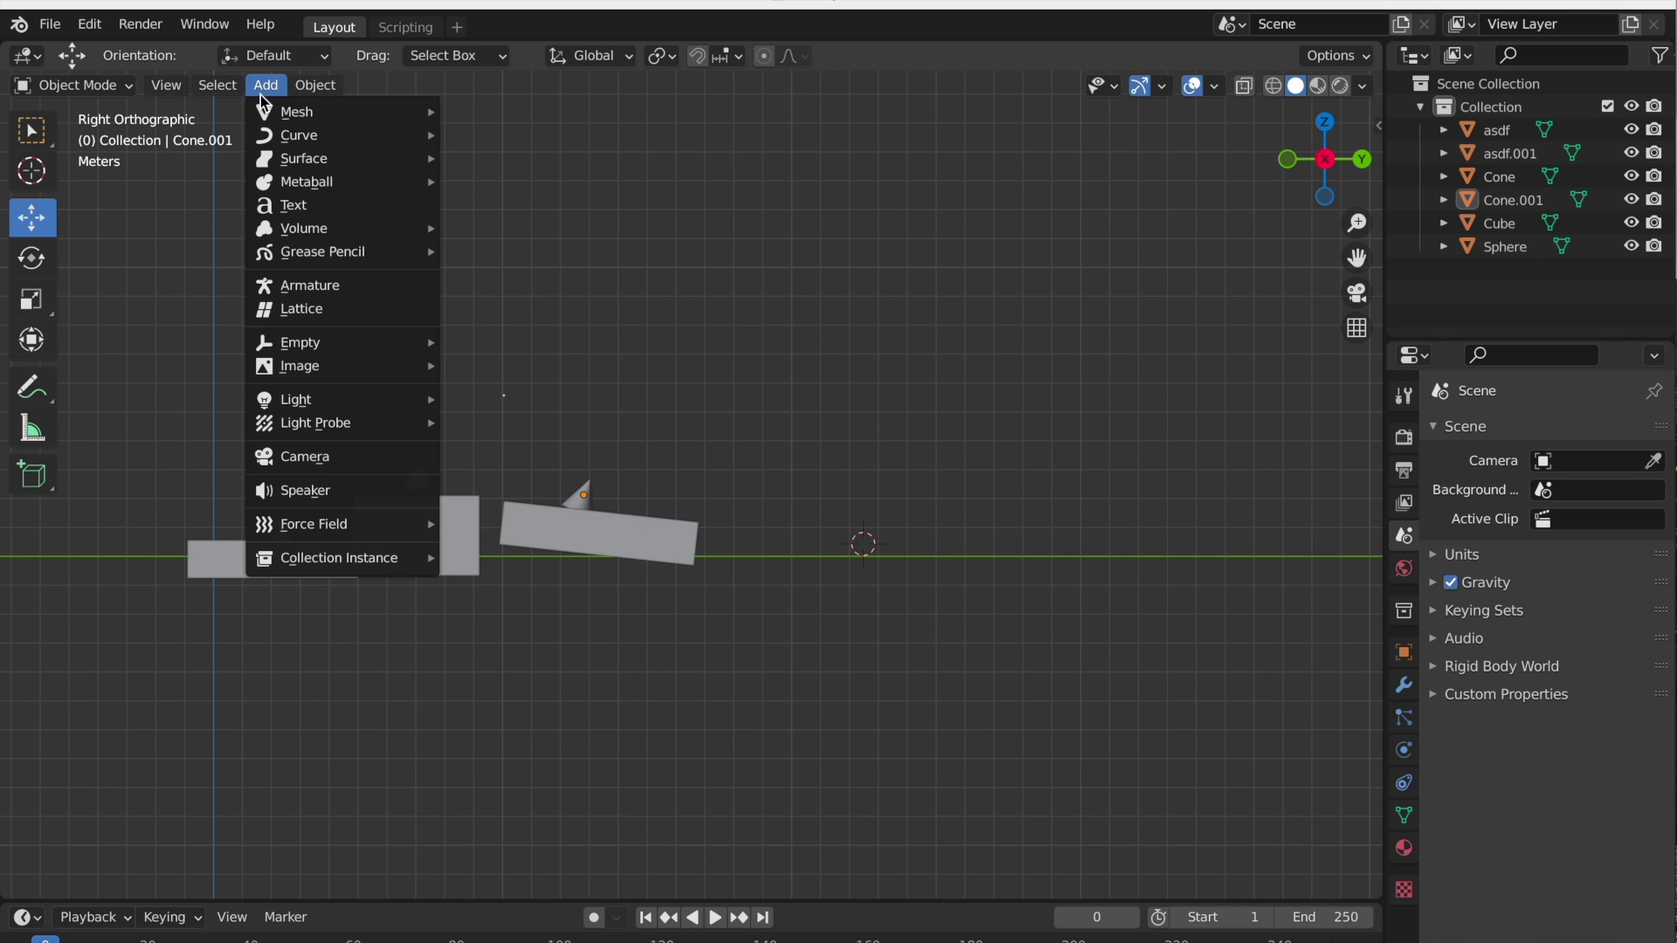
{"action": "mouse_move", "coordinate": [297, 112]}
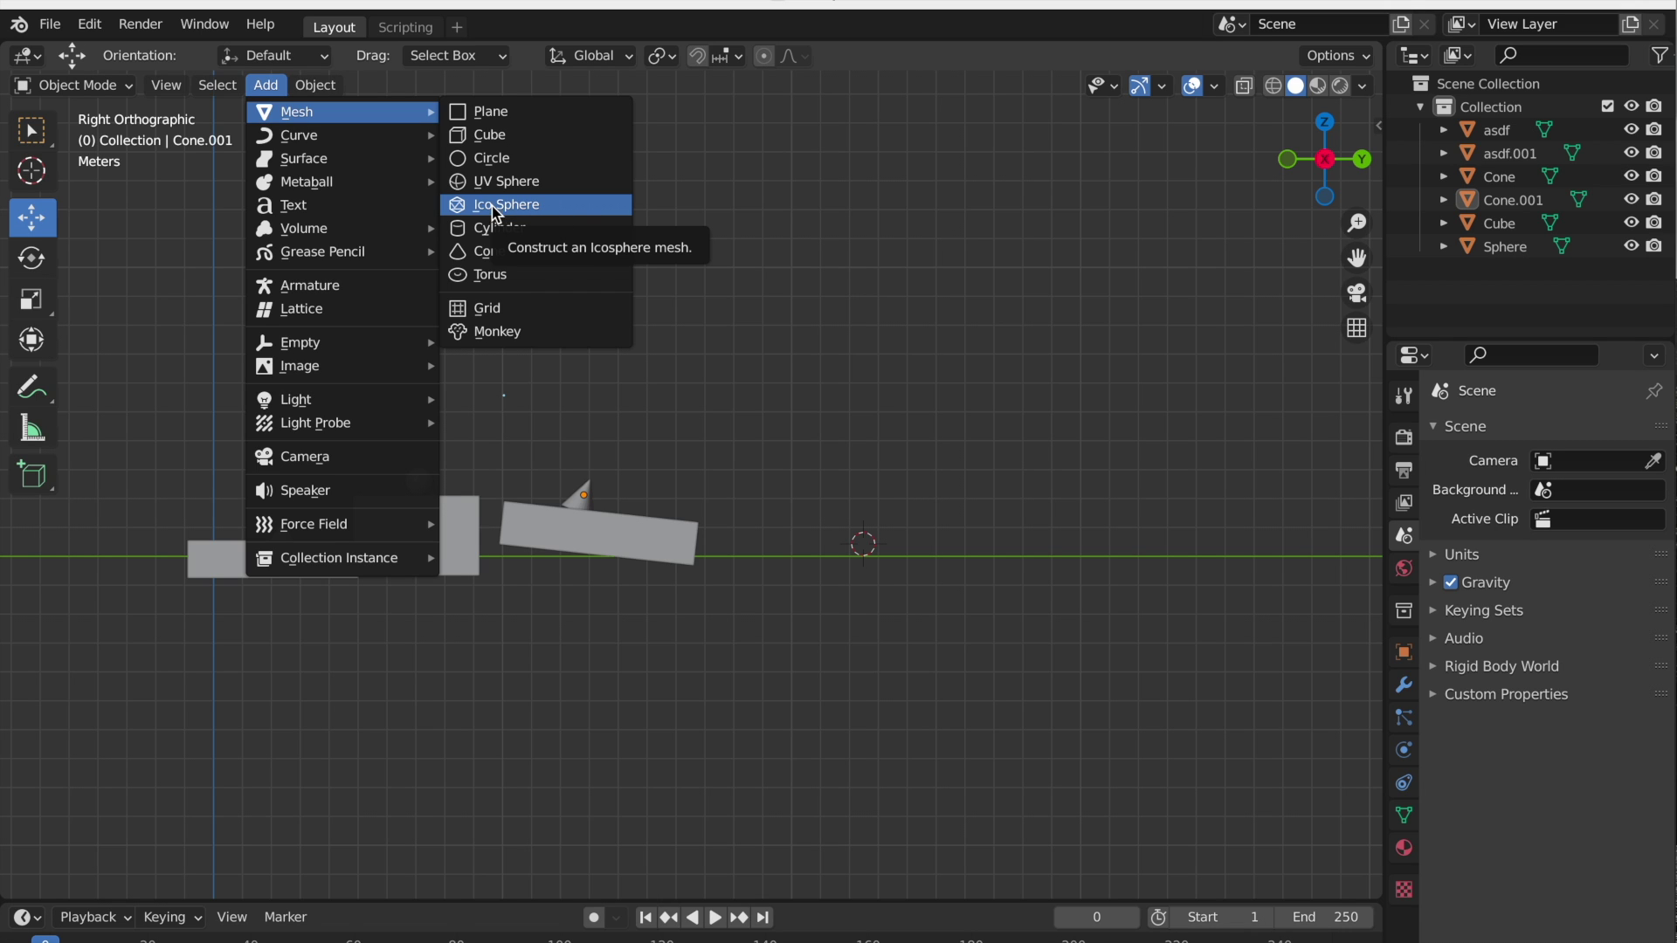
{"action": "left_click", "coordinate": [524, 208]}
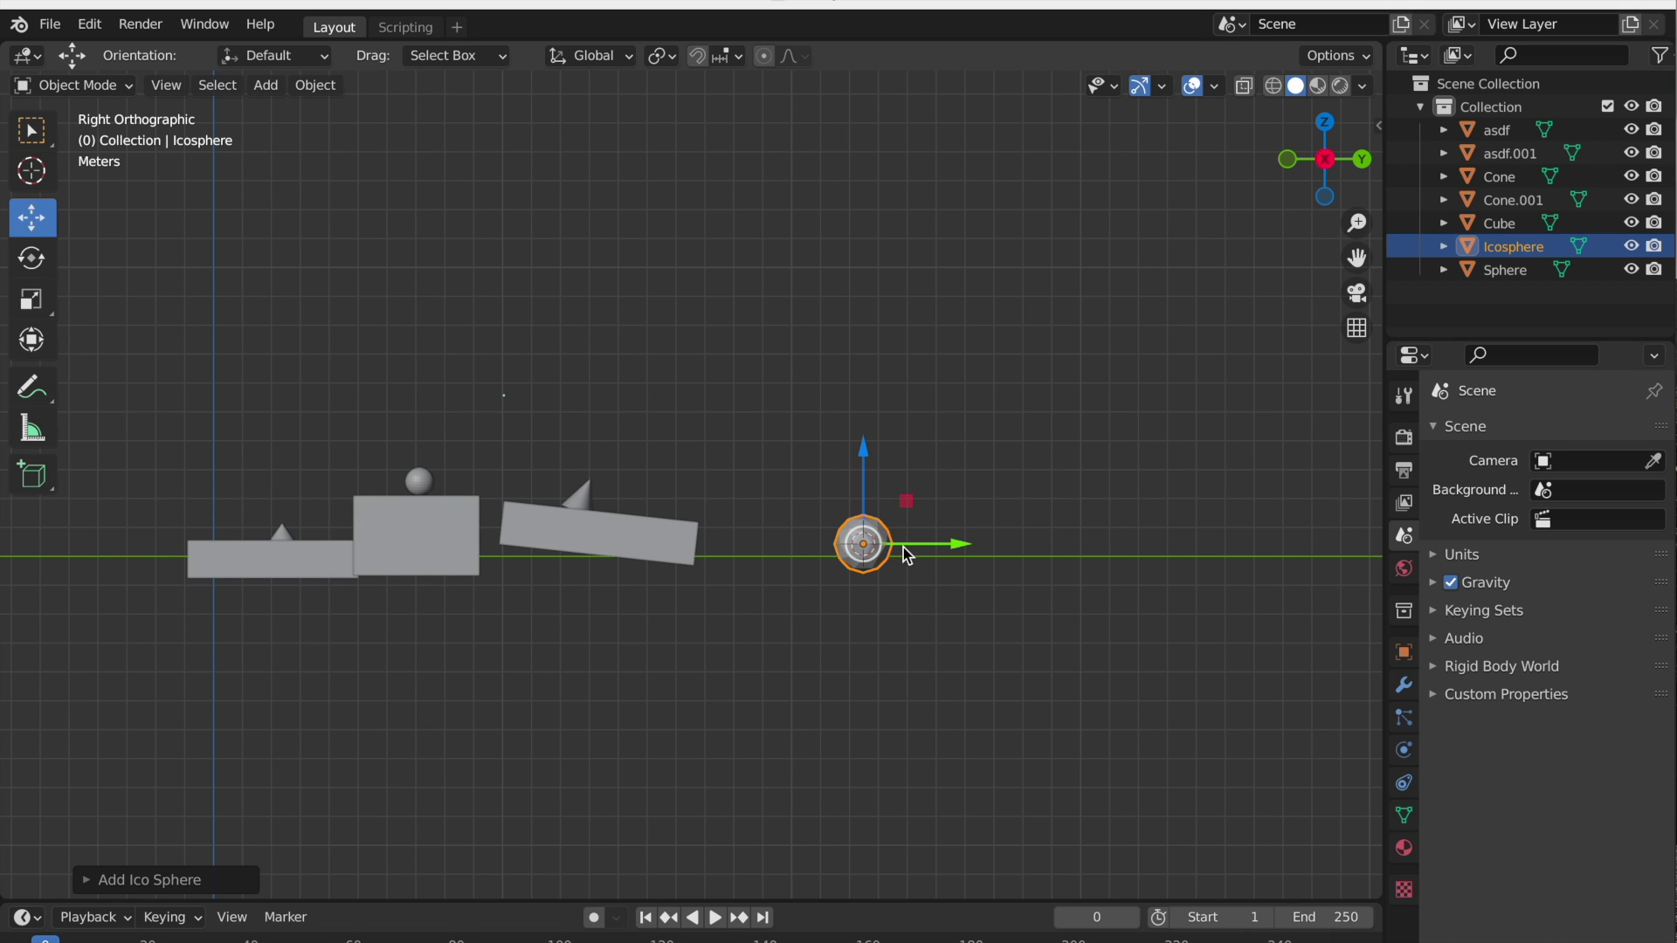
{"action": "left_click_drag", "start_coordinate": [899, 550], "coordinate": [793, 555]}
{"action": "left_click_drag", "start_coordinate": [749, 494], "coordinate": [732, 473]}
{"action": "left_click_drag", "start_coordinate": [811, 519], "coordinate": [713, 513]}
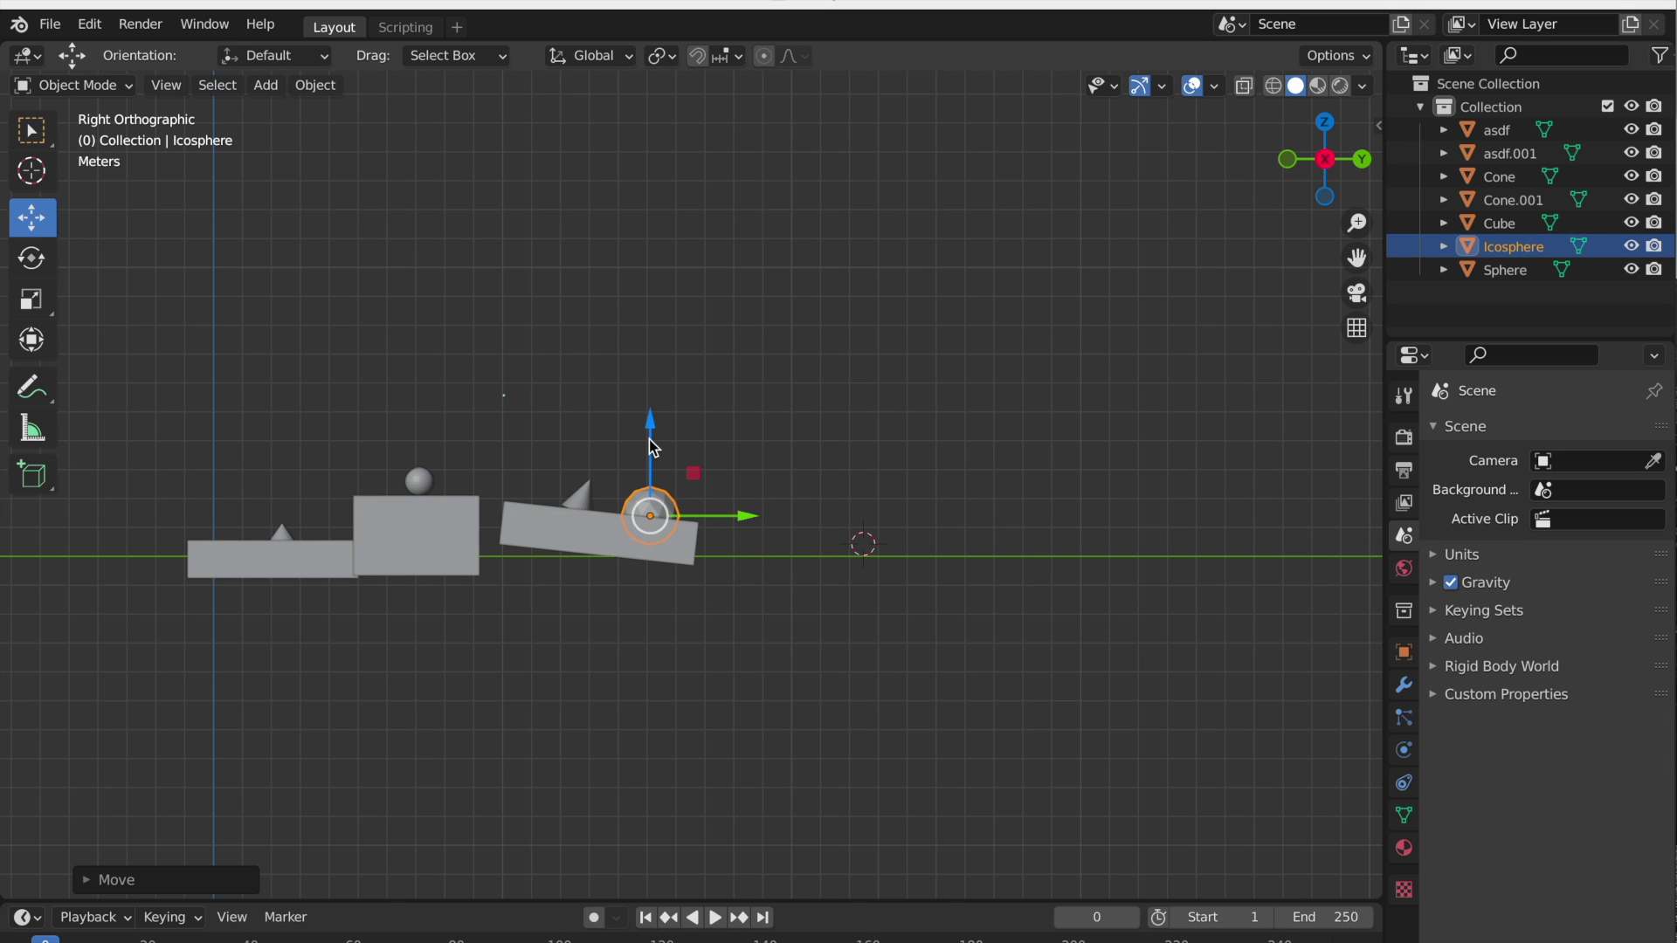
{"action": "left_click", "coordinate": [710, 404]}
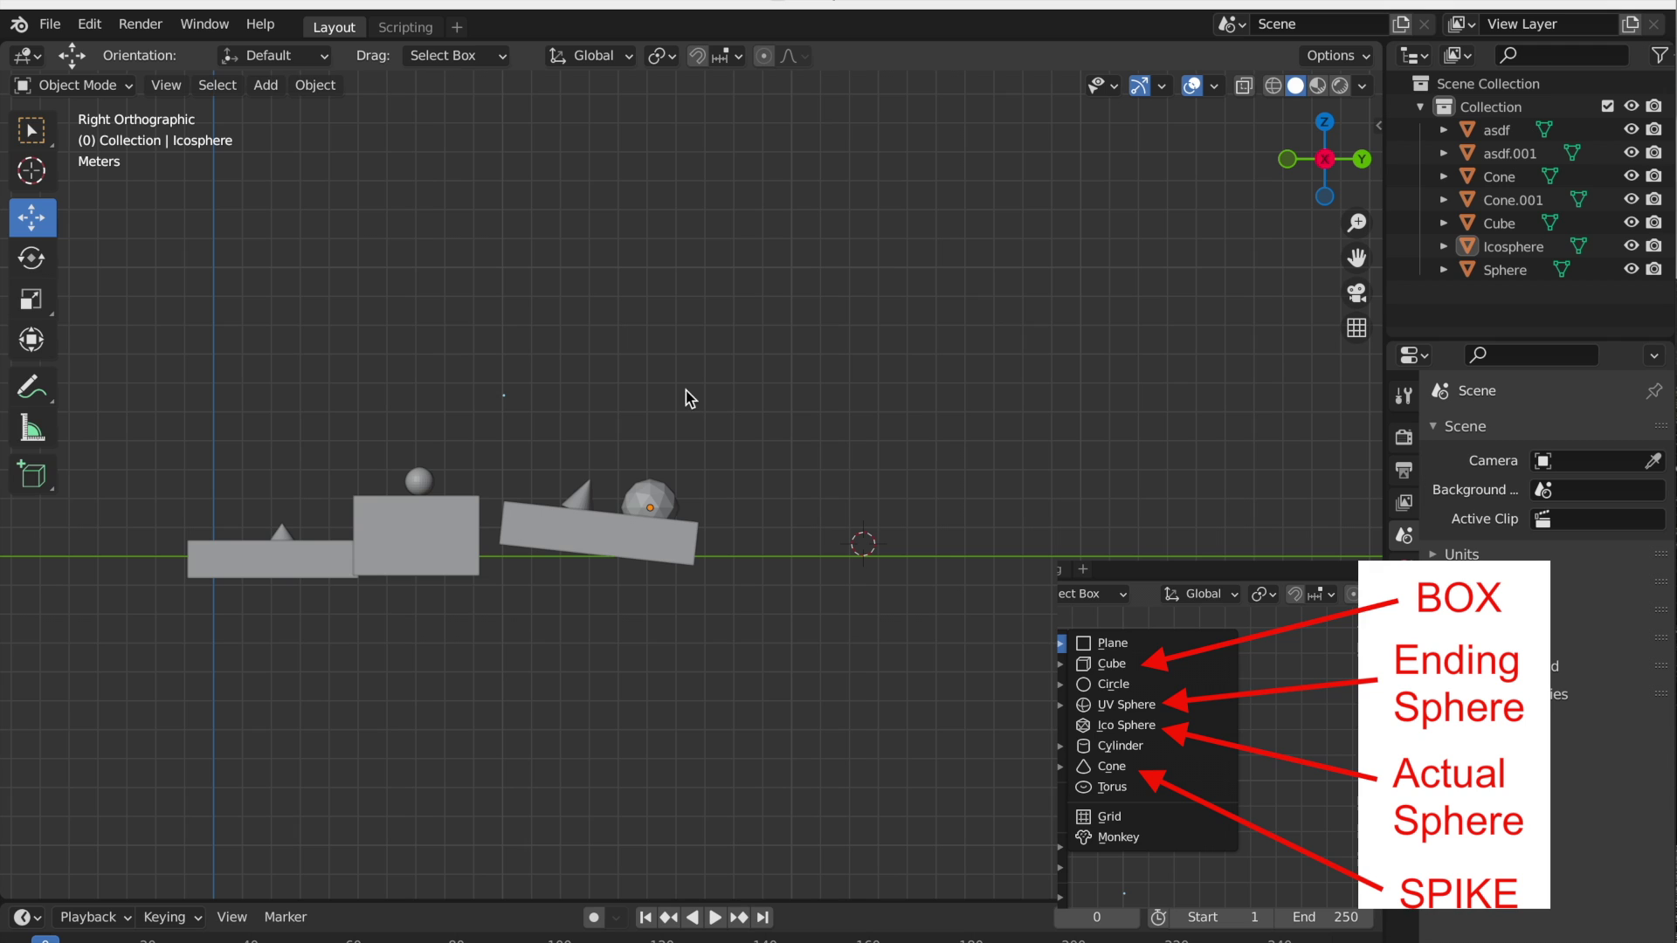
Add a UV sphere and position it above the slab's right end, past the icosphere
{"action": "left_click", "coordinate": [265, 85]}
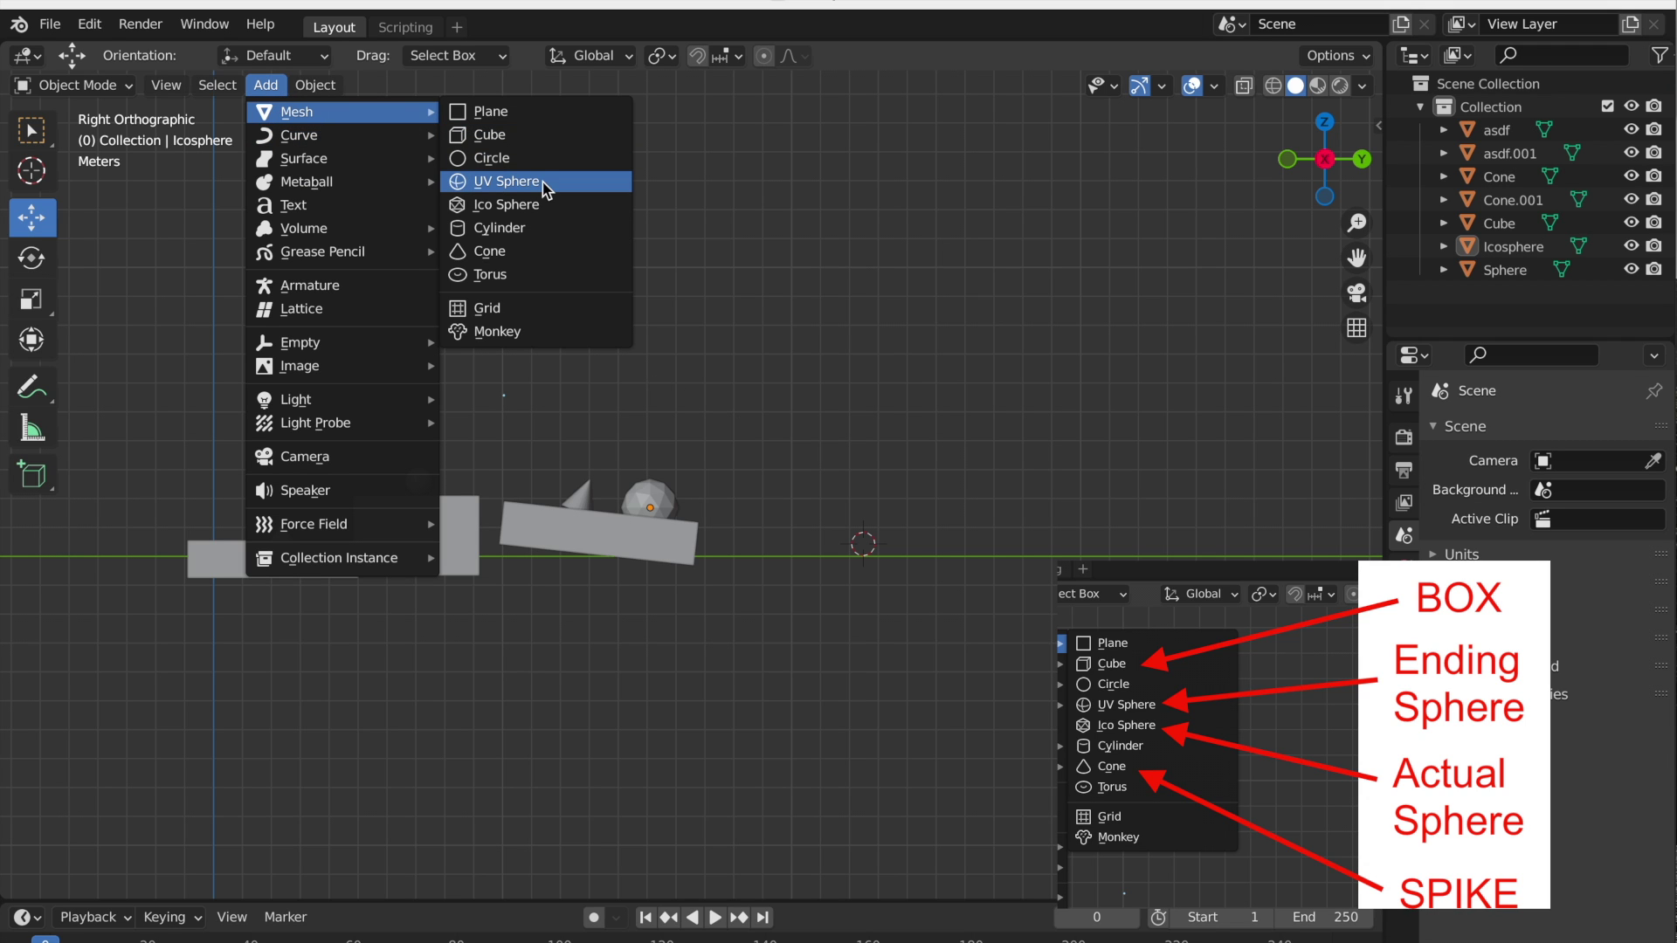
{"action": "left_click", "coordinate": [506, 180]}
{"action": "left_click_drag", "start_coordinate": [944, 550], "coordinate": [792, 545]}
{"action": "left_click_drag", "start_coordinate": [723, 463], "coordinate": [705, 415]}
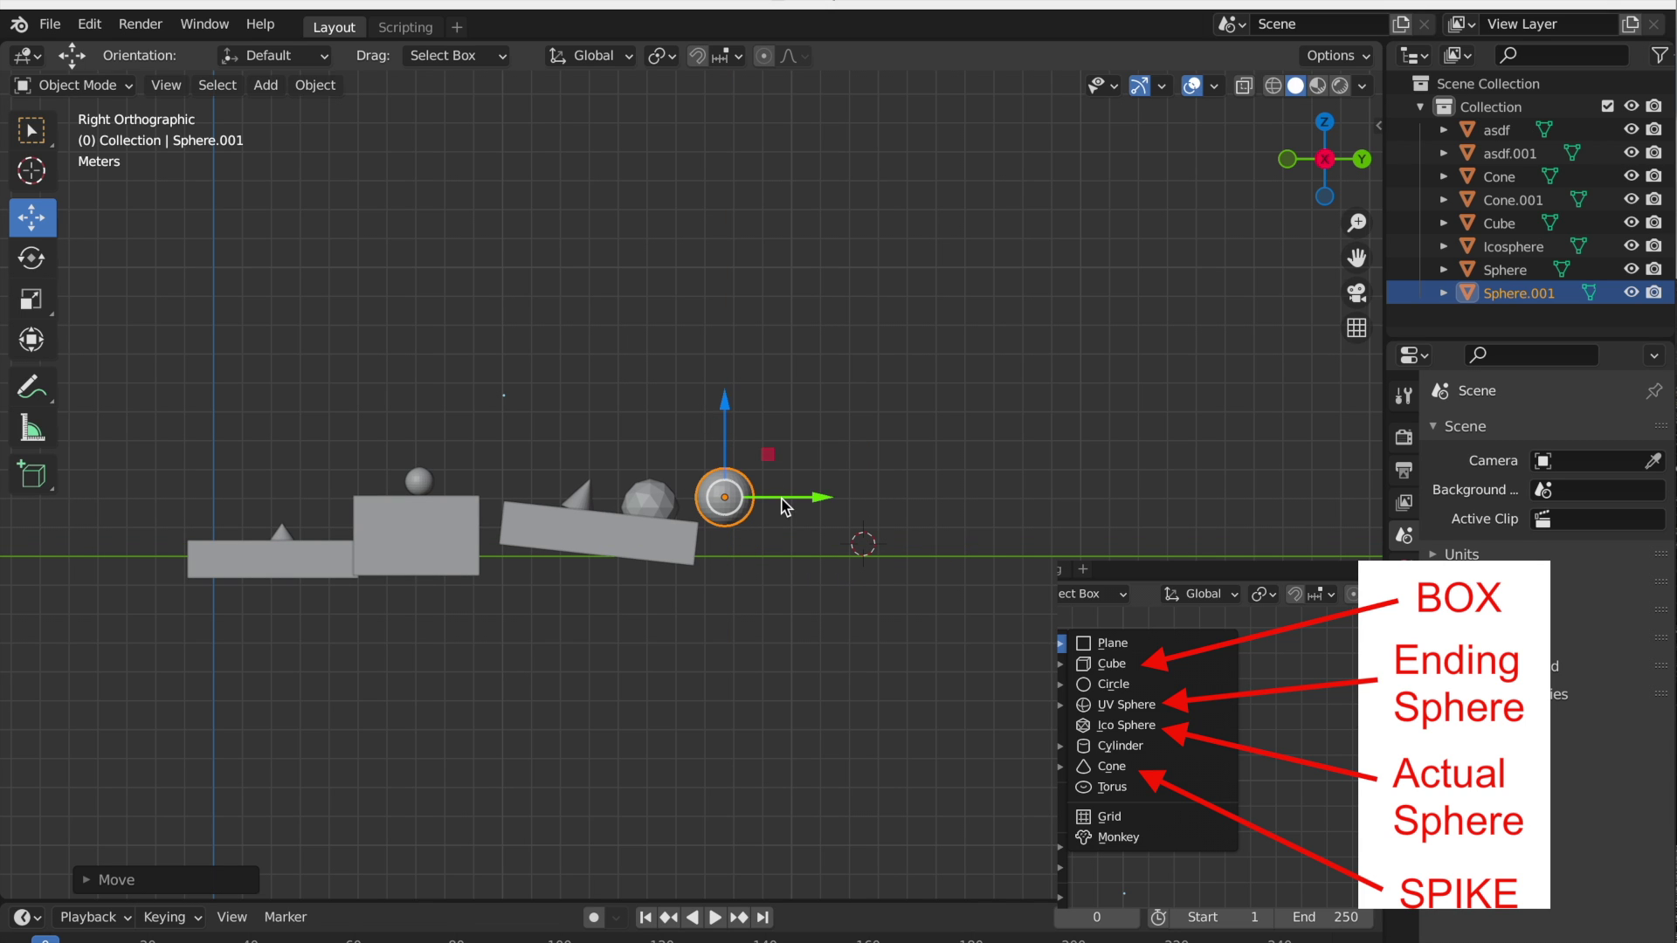
{"action": "left_click_drag", "start_coordinate": [783, 505], "coordinate": [772, 506]}
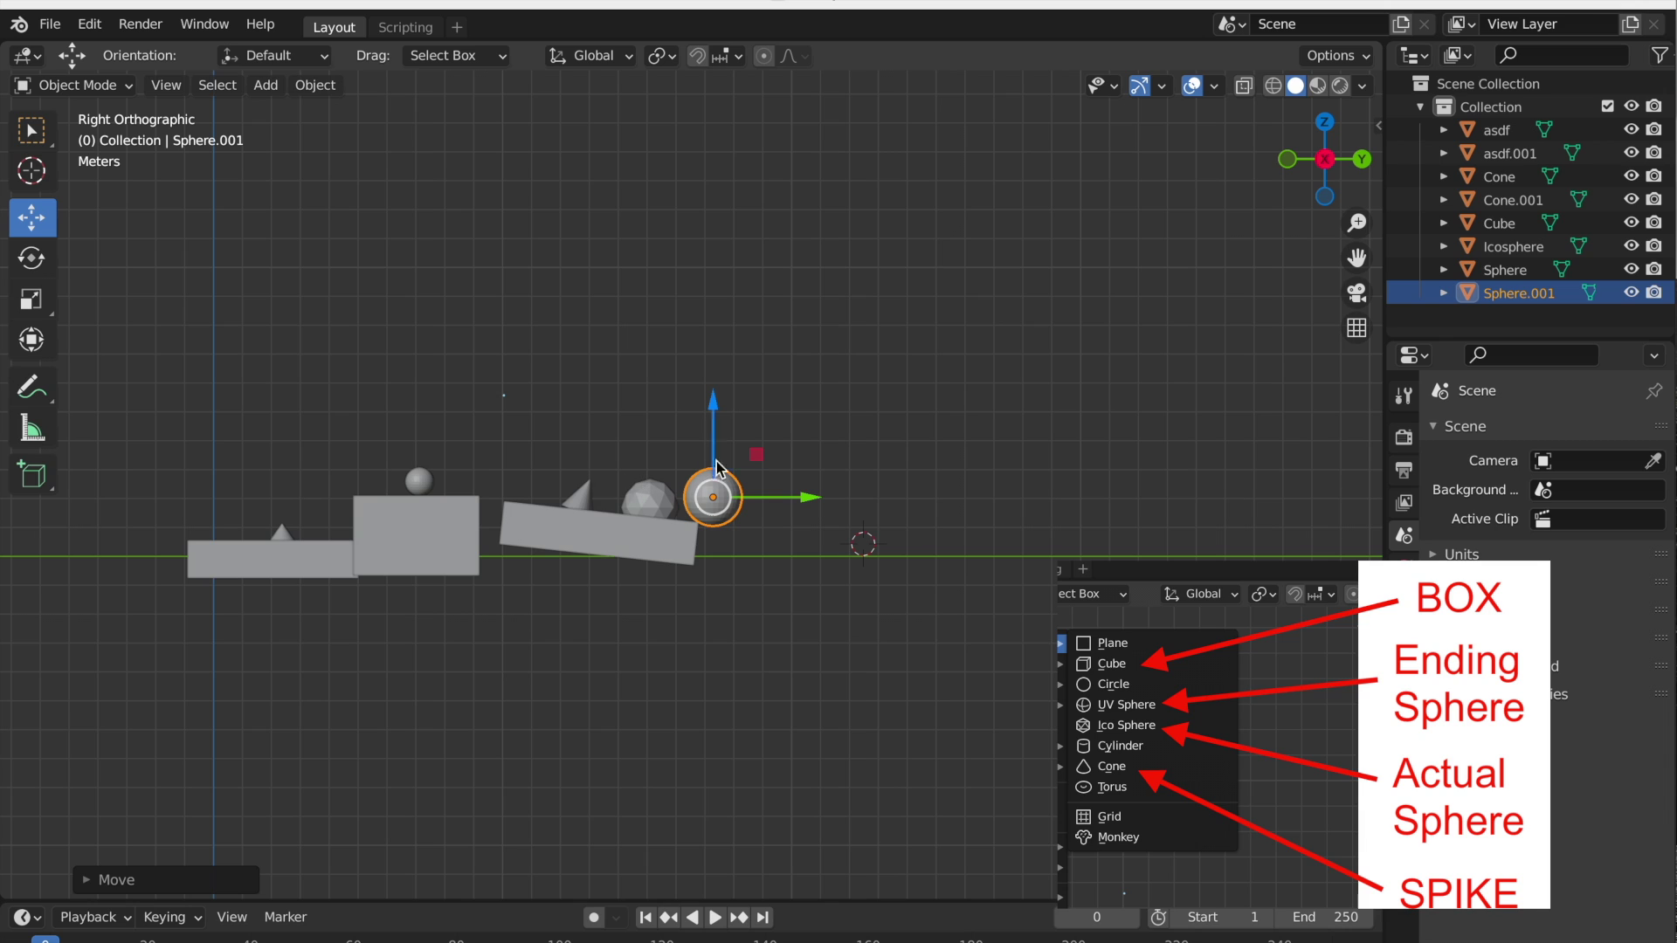
{"action": "left_click", "coordinate": [718, 511]}
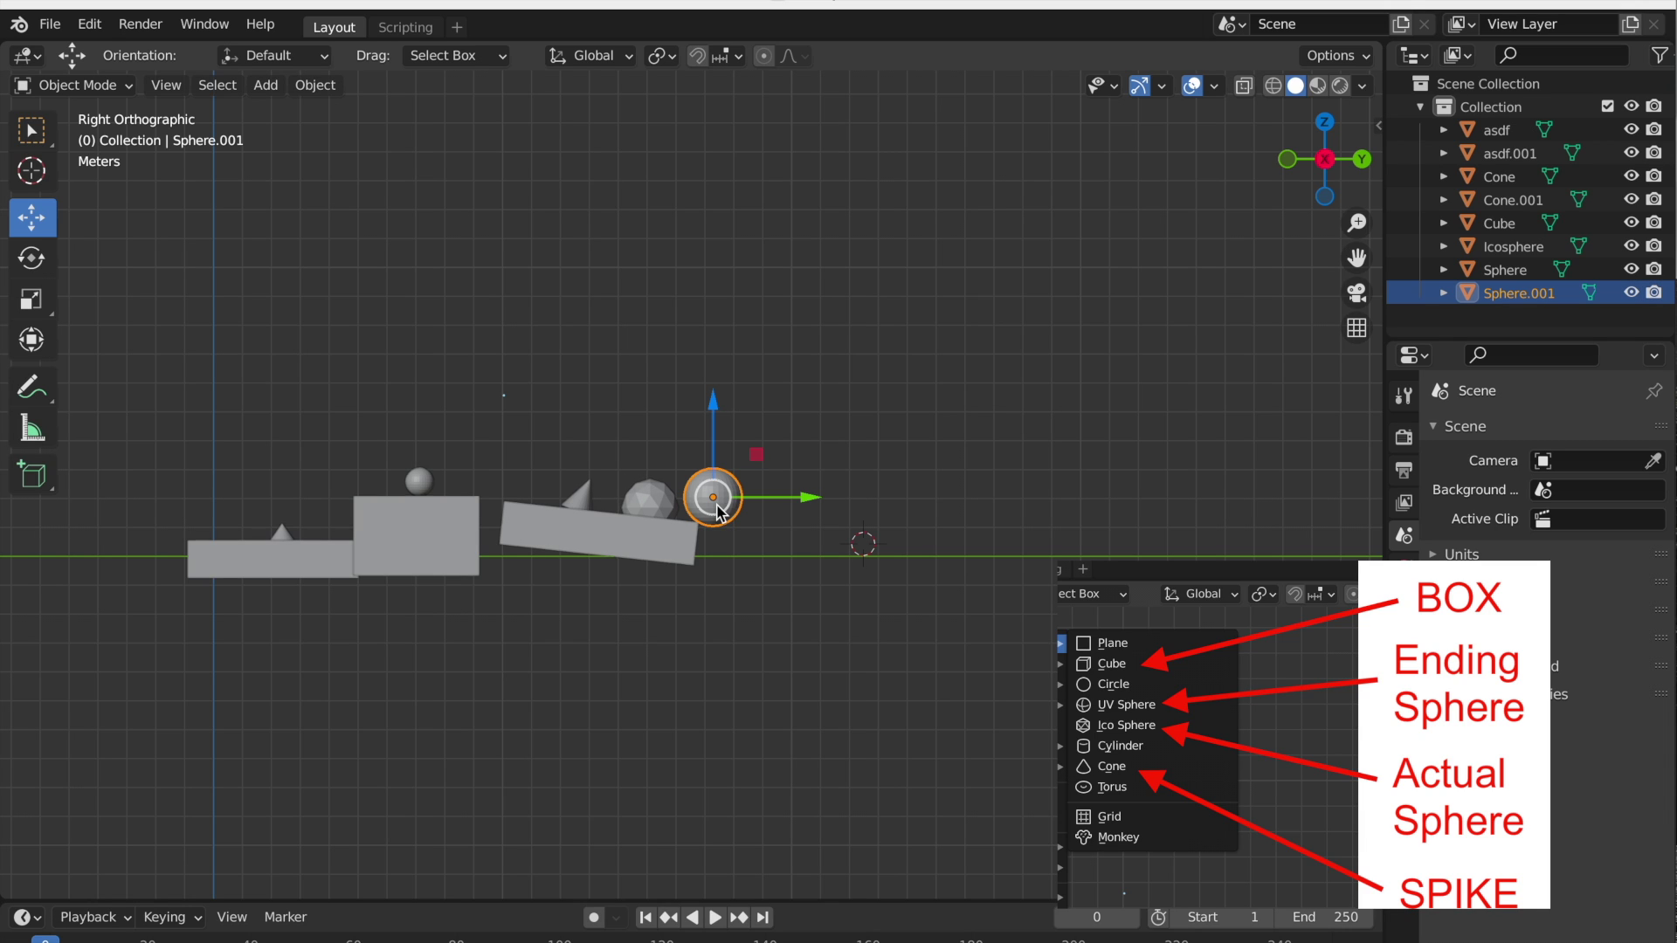
Alternate selecting the small sphere on the tall box and Sphere.001 to compare them
{"action": "left_click", "coordinate": [421, 482]}
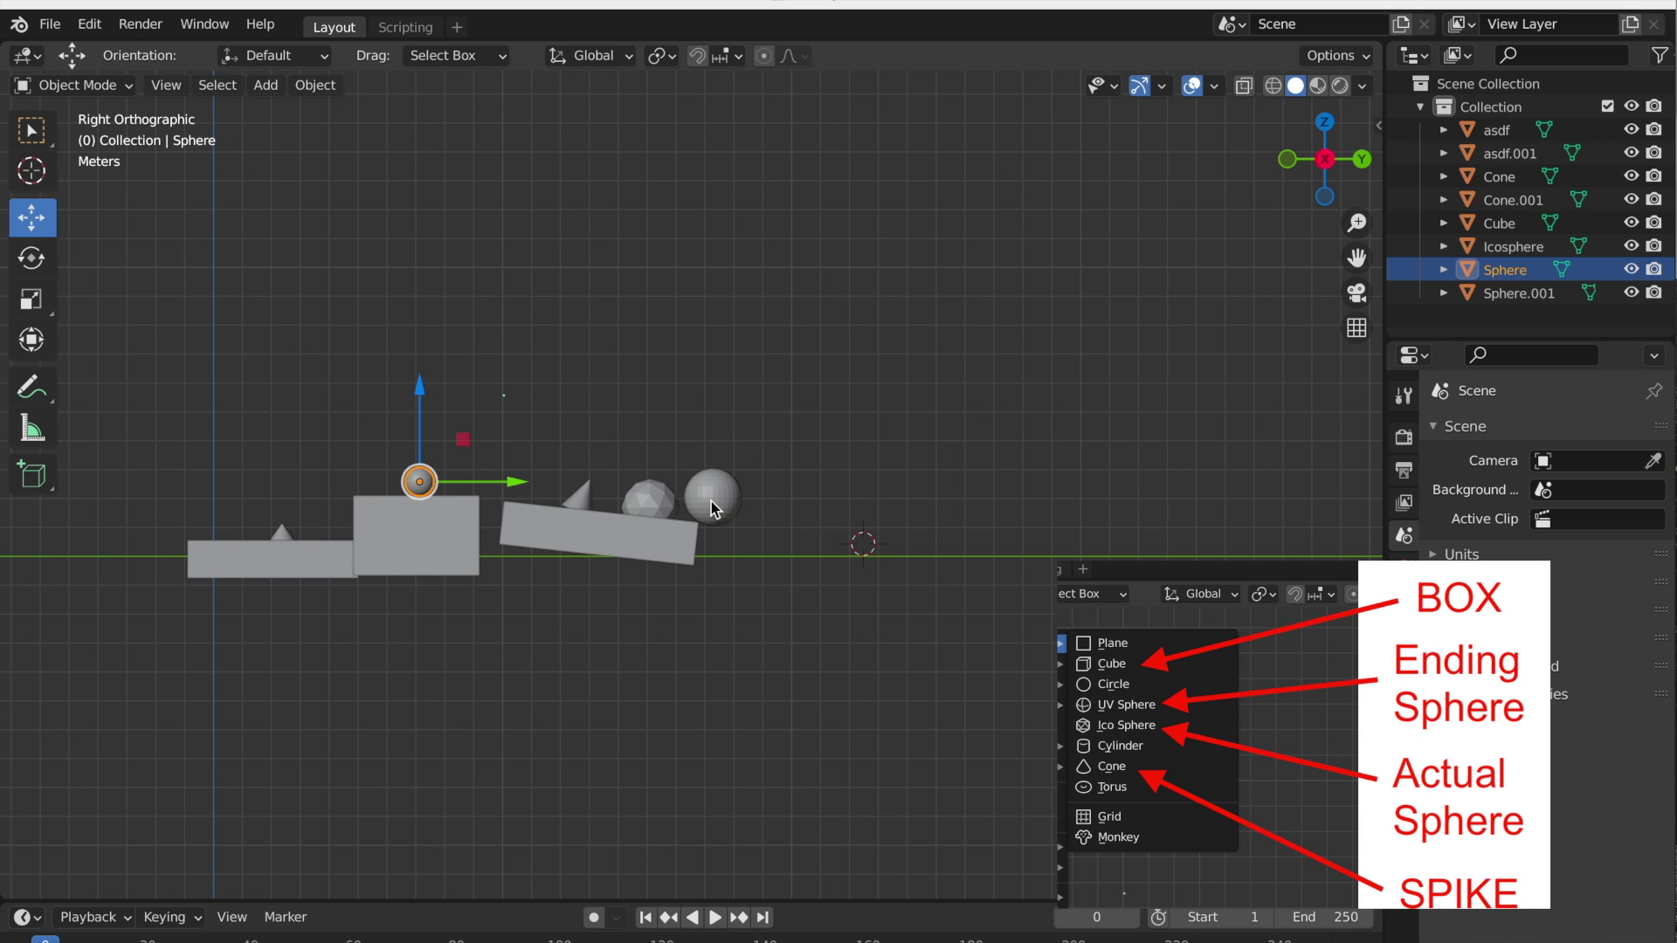
{"action": "left_click", "coordinate": [714, 509]}
{"action": "left_click", "coordinate": [421, 487]}
{"action": "left_click", "coordinate": [709, 502]}
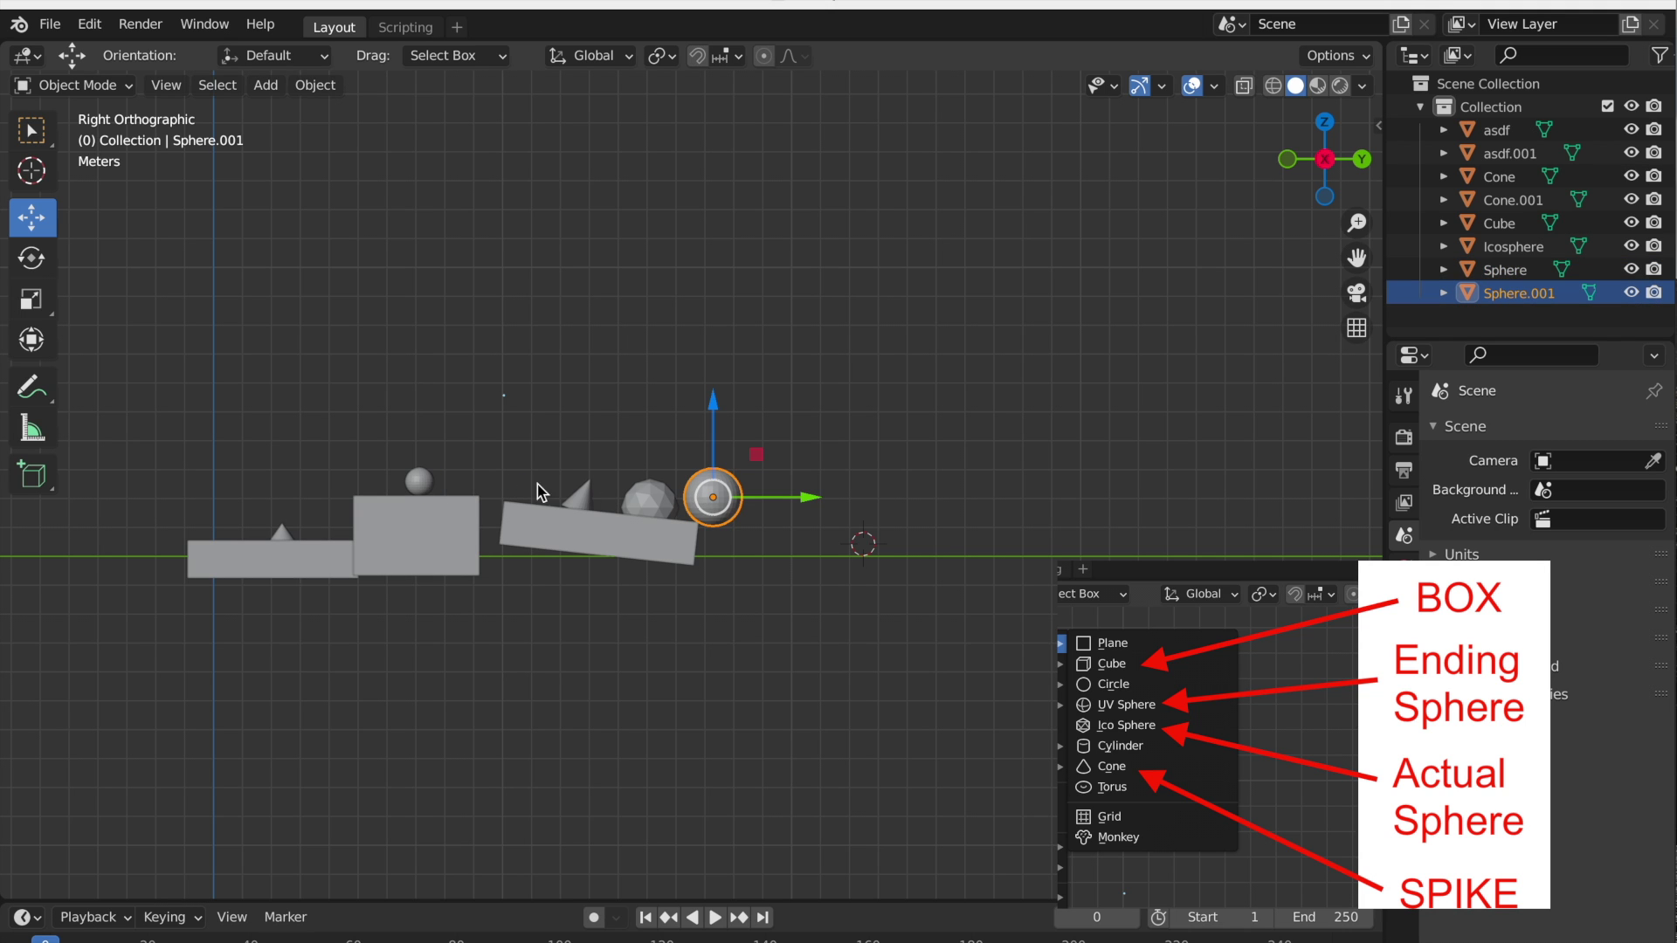
{"action": "left_click", "coordinate": [421, 486]}
{"action": "left_click", "coordinate": [737, 504]}
{"action": "left_click", "coordinate": [468, 454]}
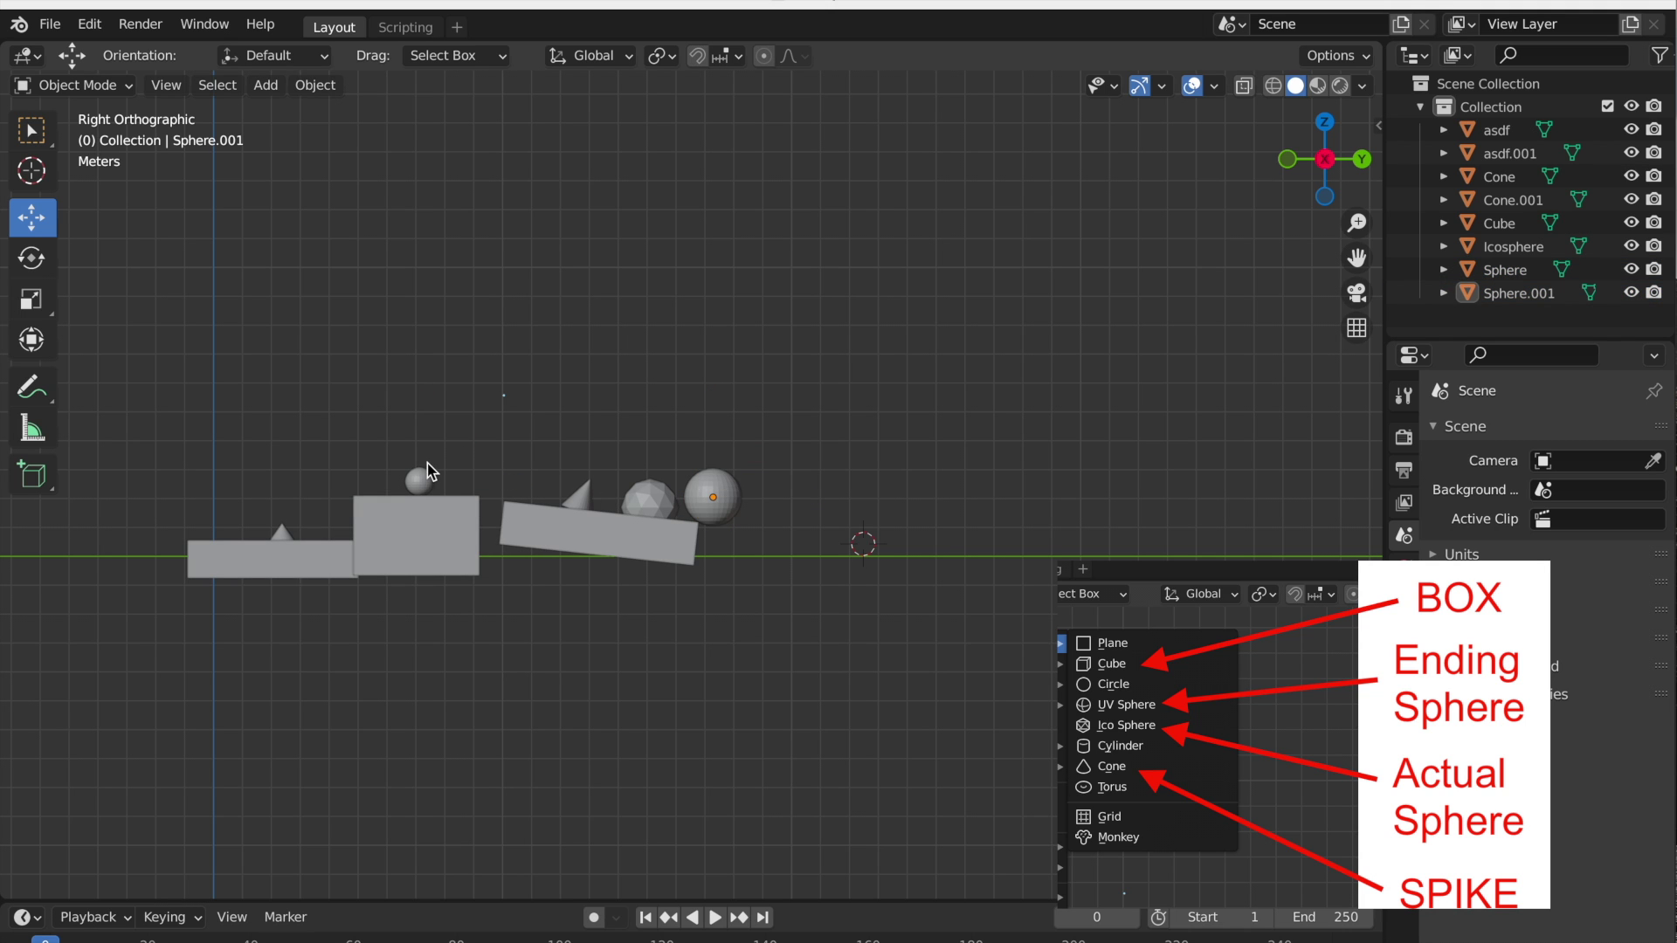
{"action": "left_click", "coordinate": [428, 476]}
{"action": "left_click", "coordinate": [703, 484]}
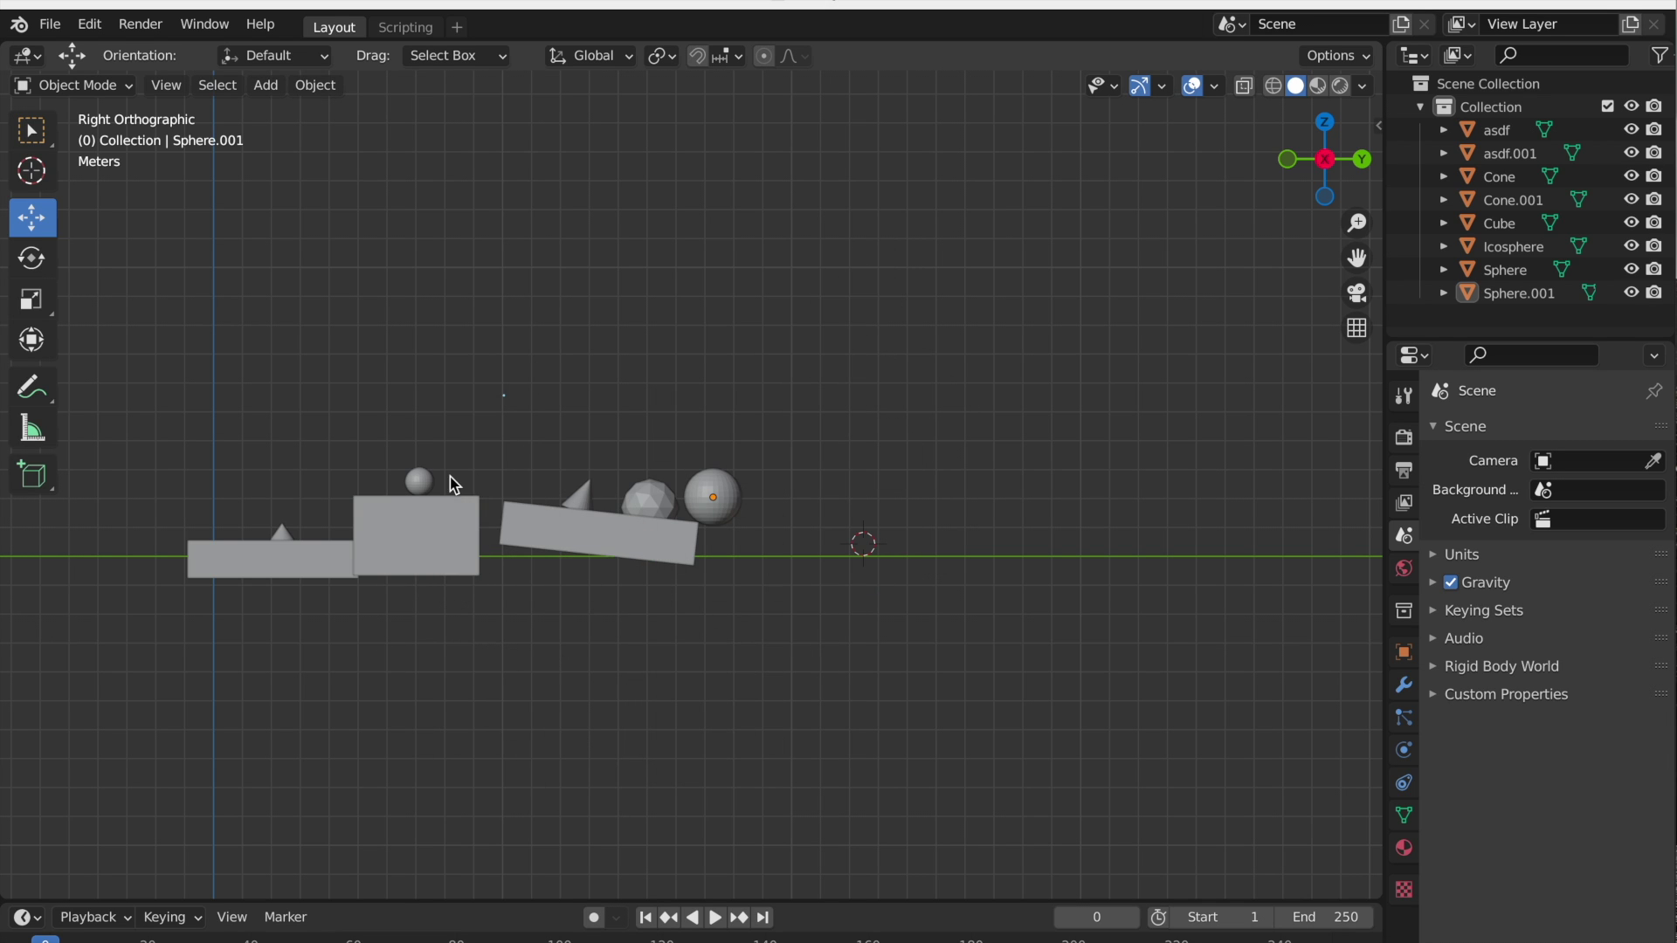
Delete the small sphere sitting on the tall box
{"action": "left_click", "coordinate": [423, 479]}
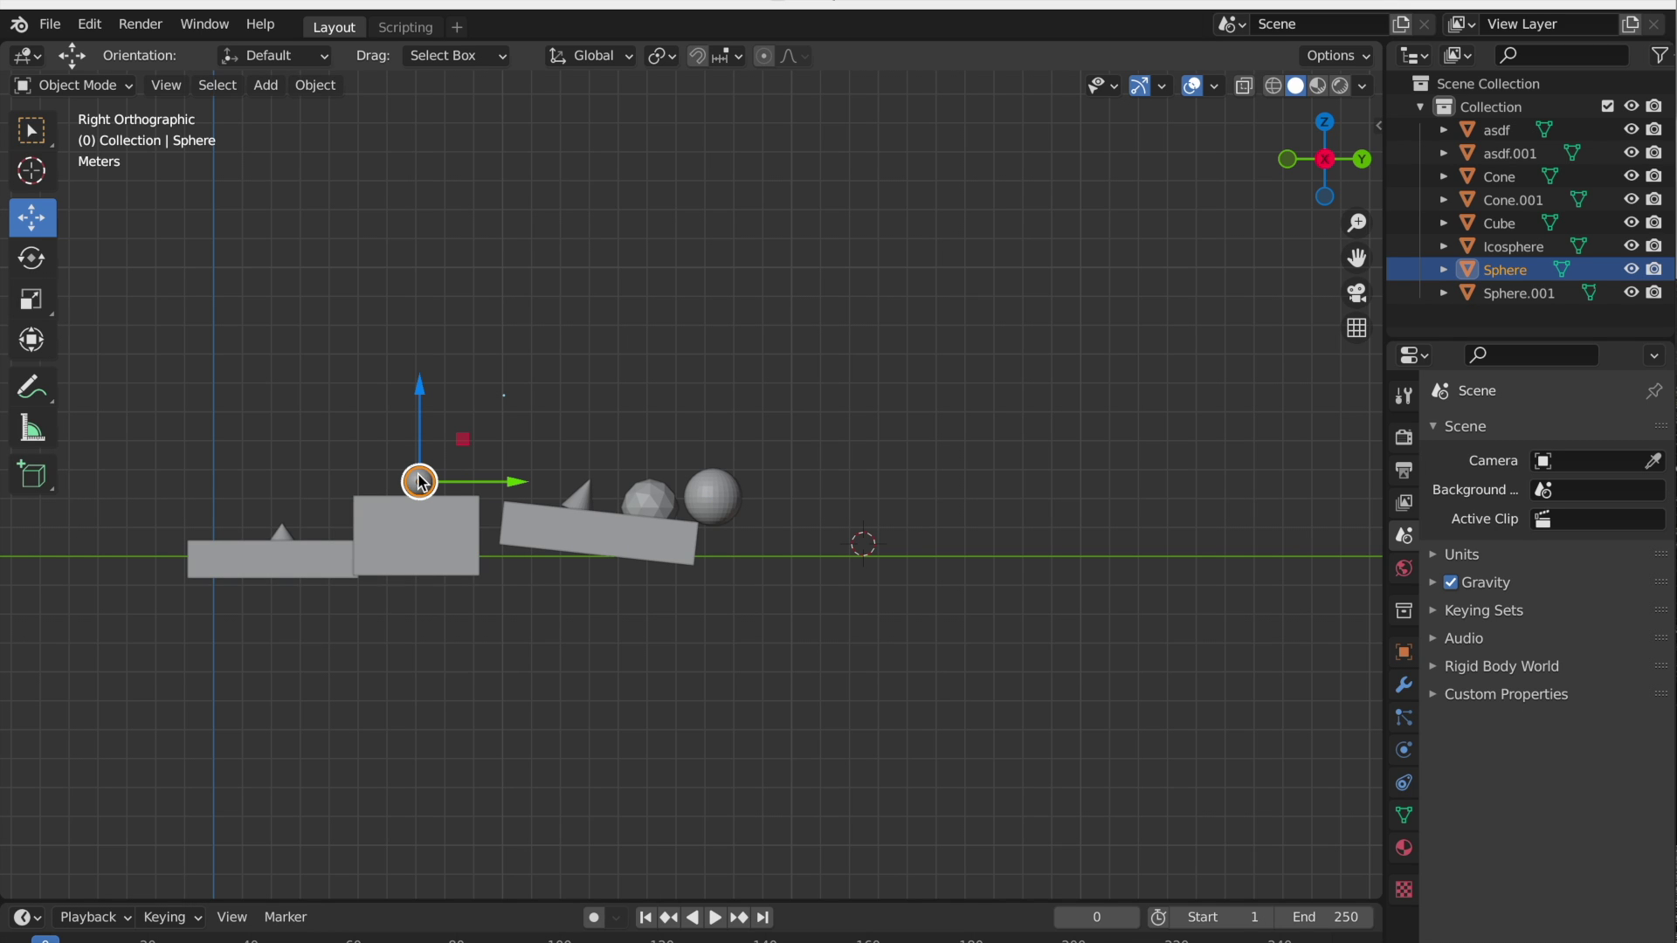
{"action": "key", "text": "x"}
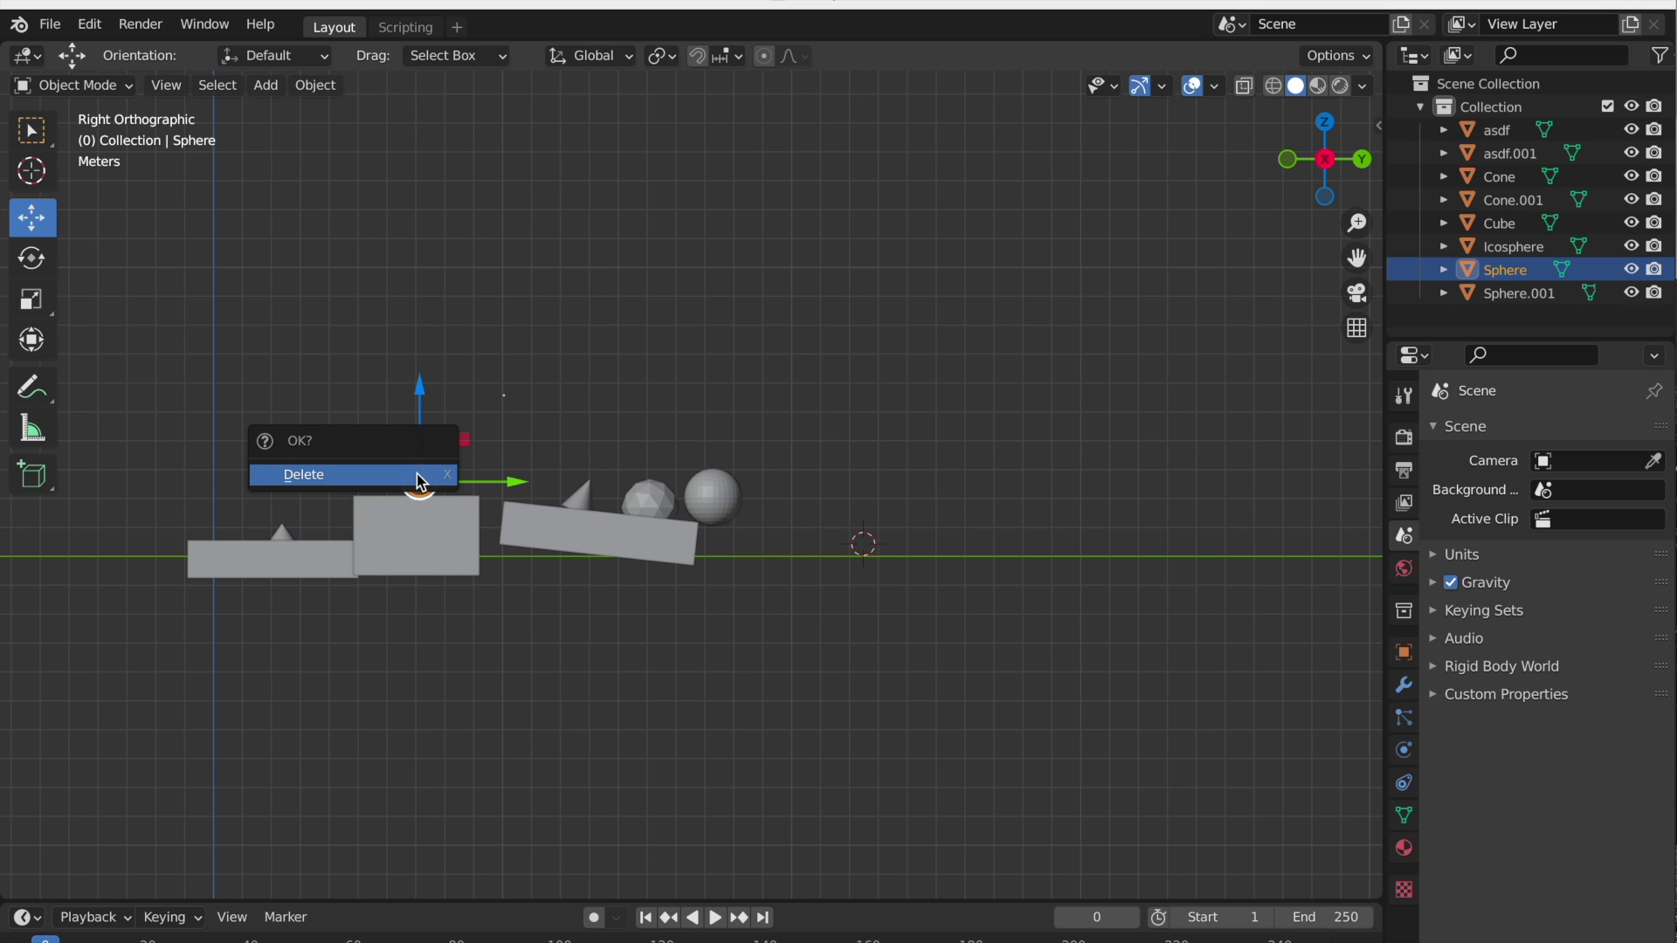
{"action": "left_click", "coordinate": [420, 482]}
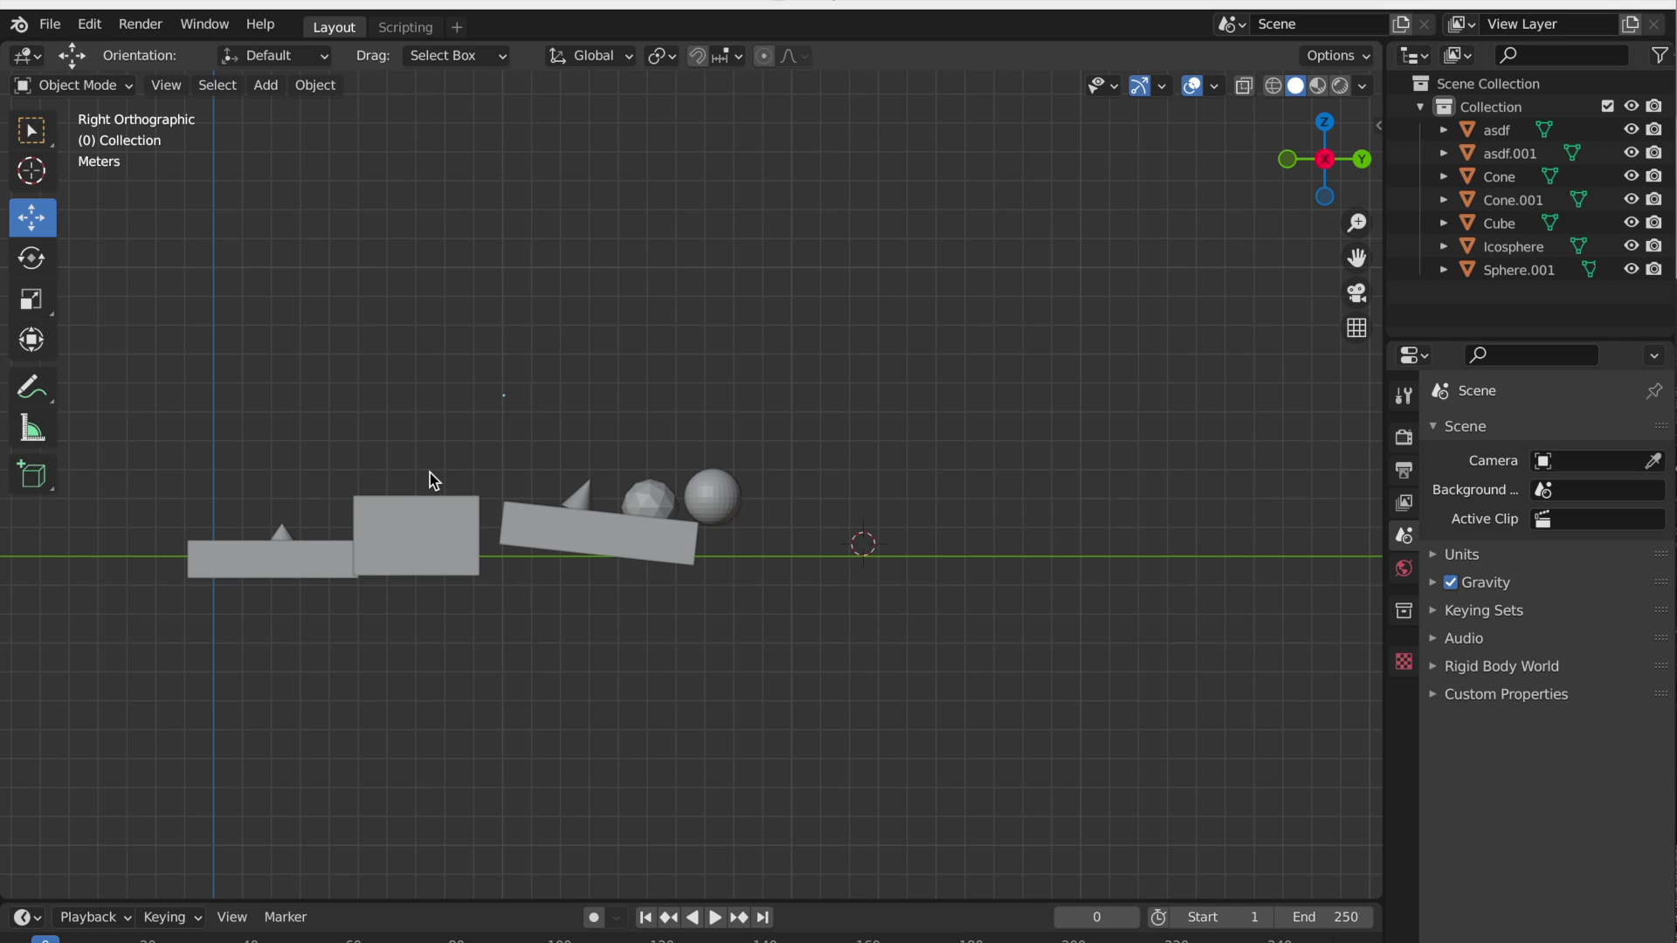
Delete the extra spike Cone.001 from the tilted slab
{"action": "left_click", "coordinate": [585, 504]}
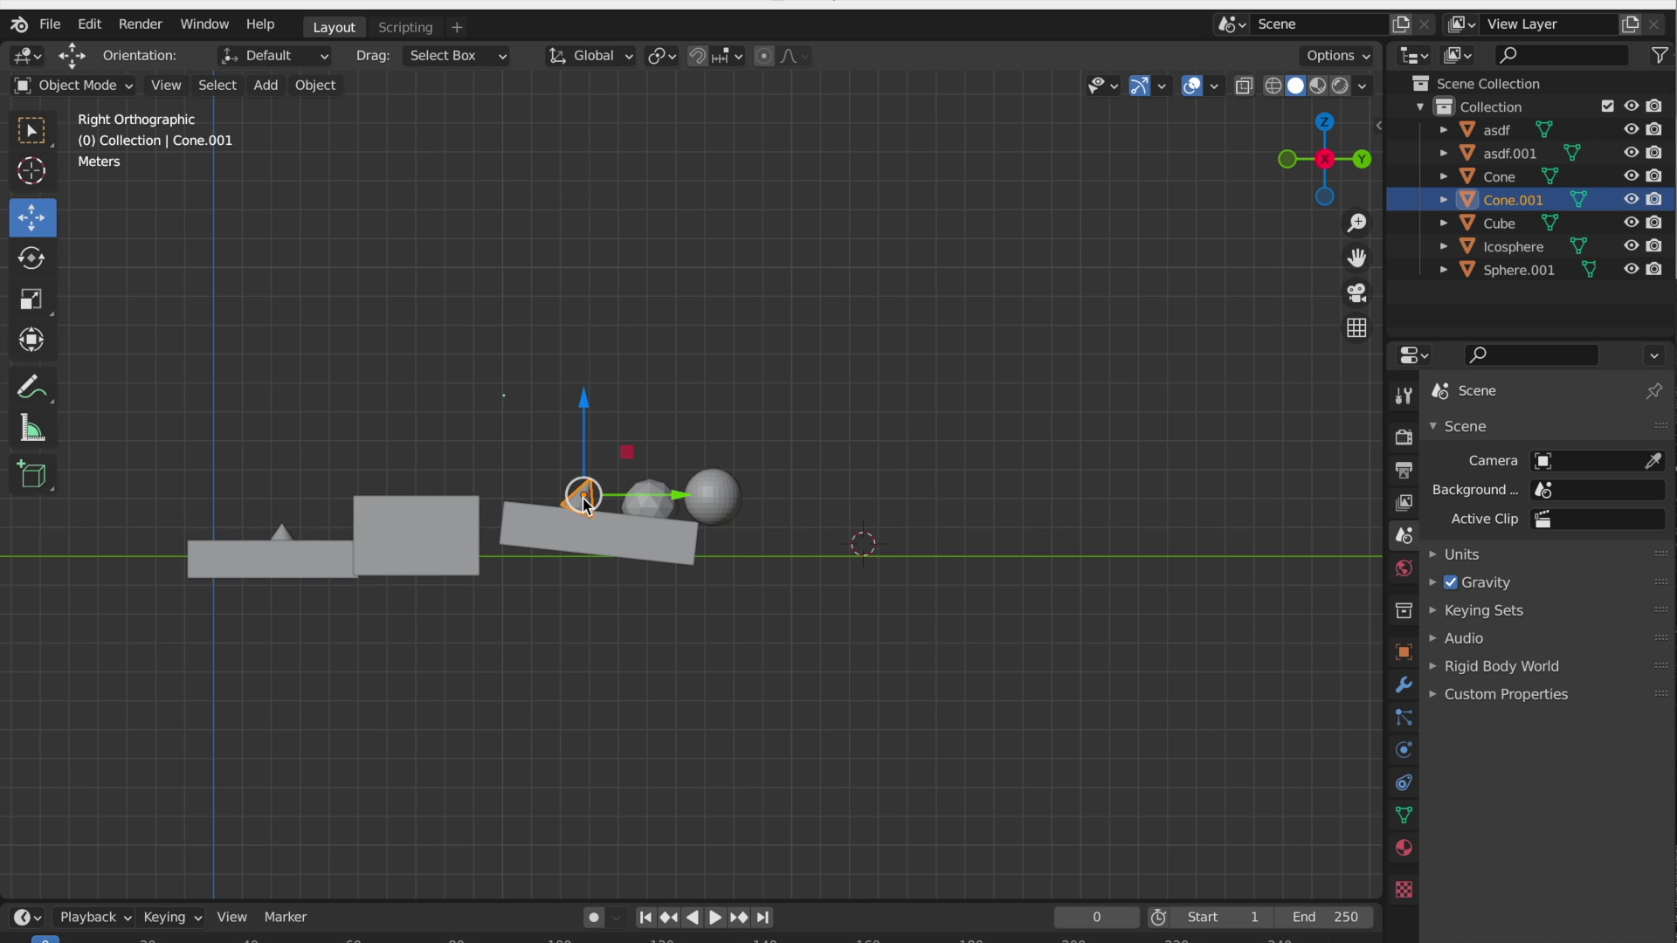
{"action": "key", "text": "x"}
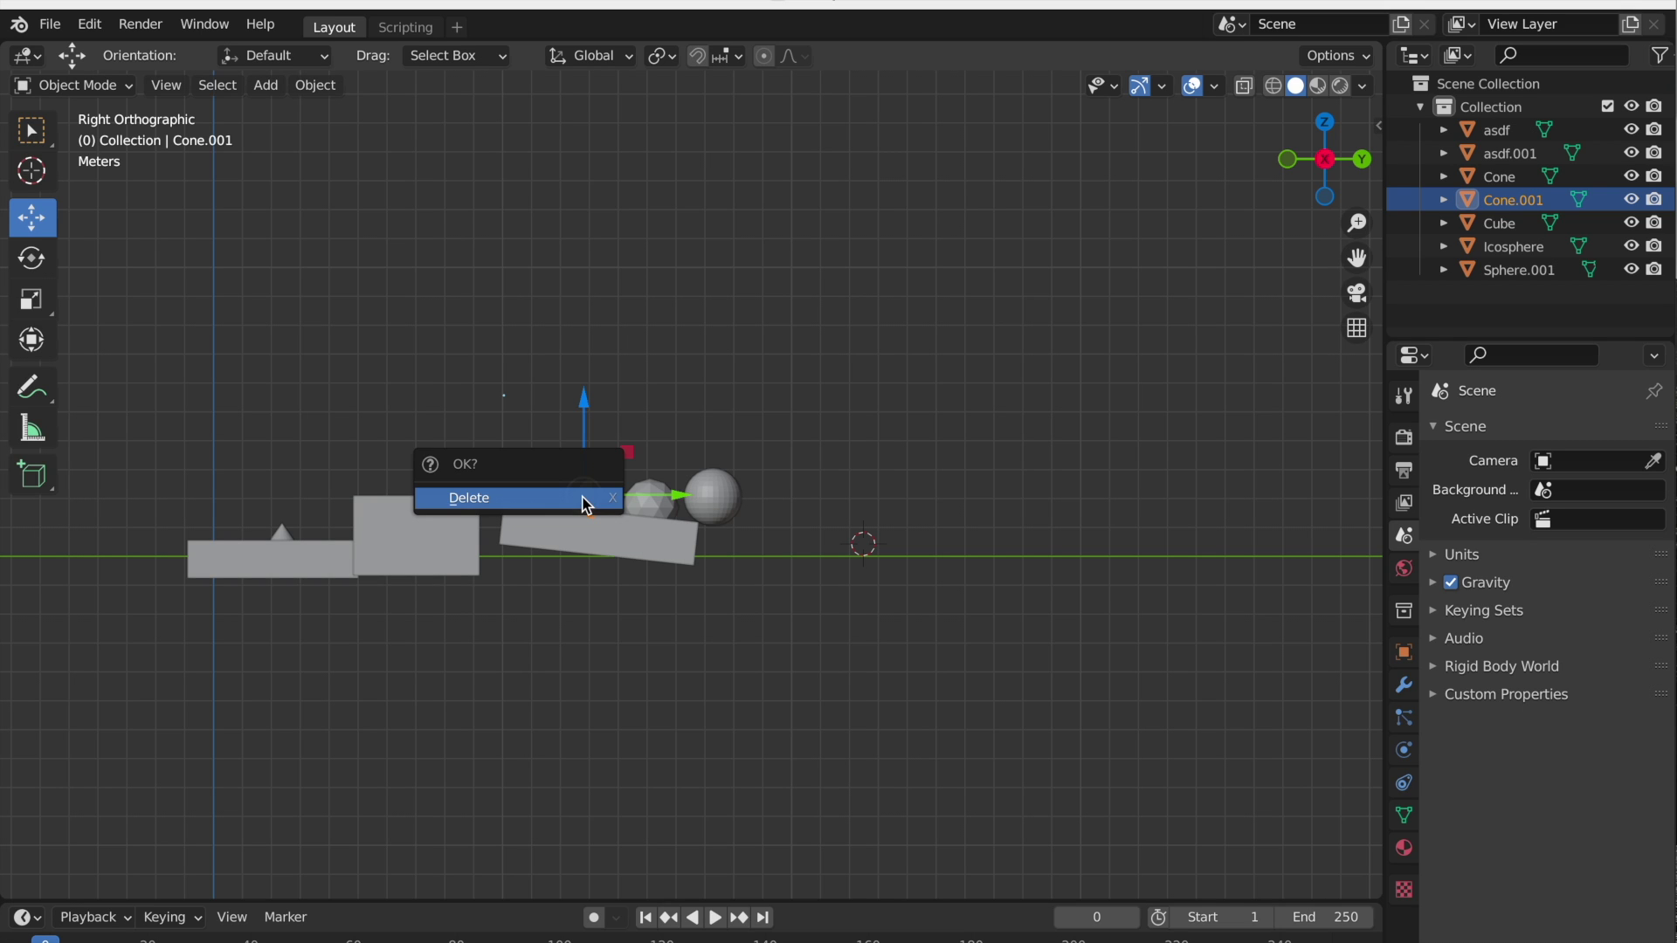
{"action": "left_click", "coordinate": [584, 500]}
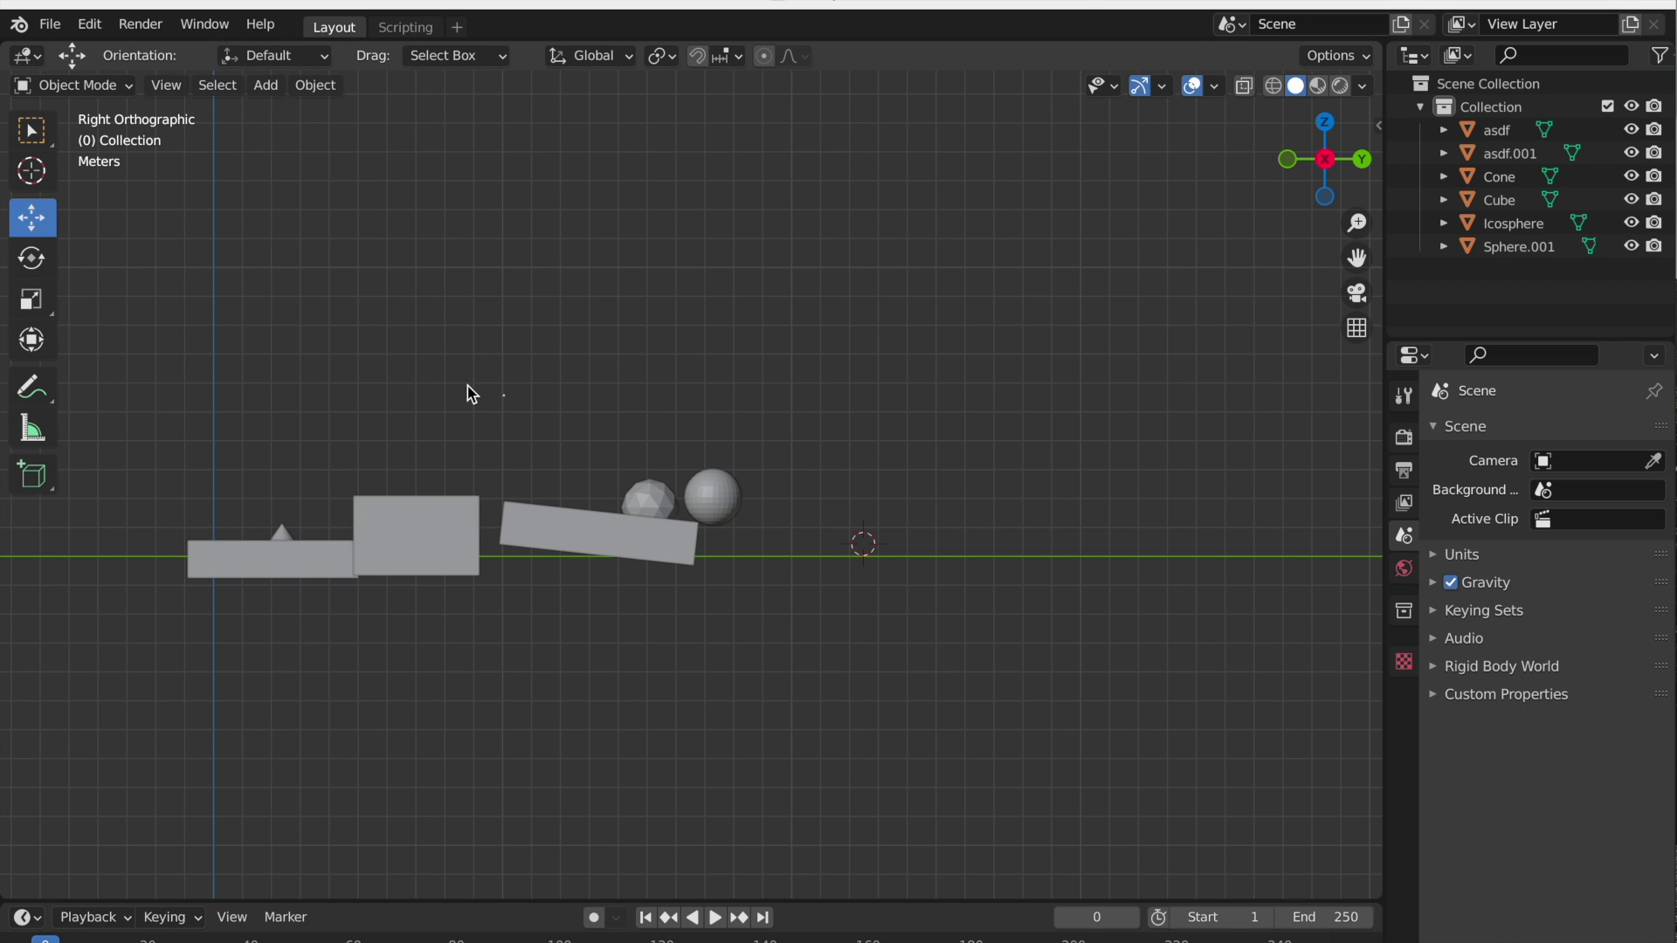
{"action": "left_click", "coordinate": [446, 531]}
Select the square box asdf.001
{"action": "left_click", "coordinate": [266, 84]}
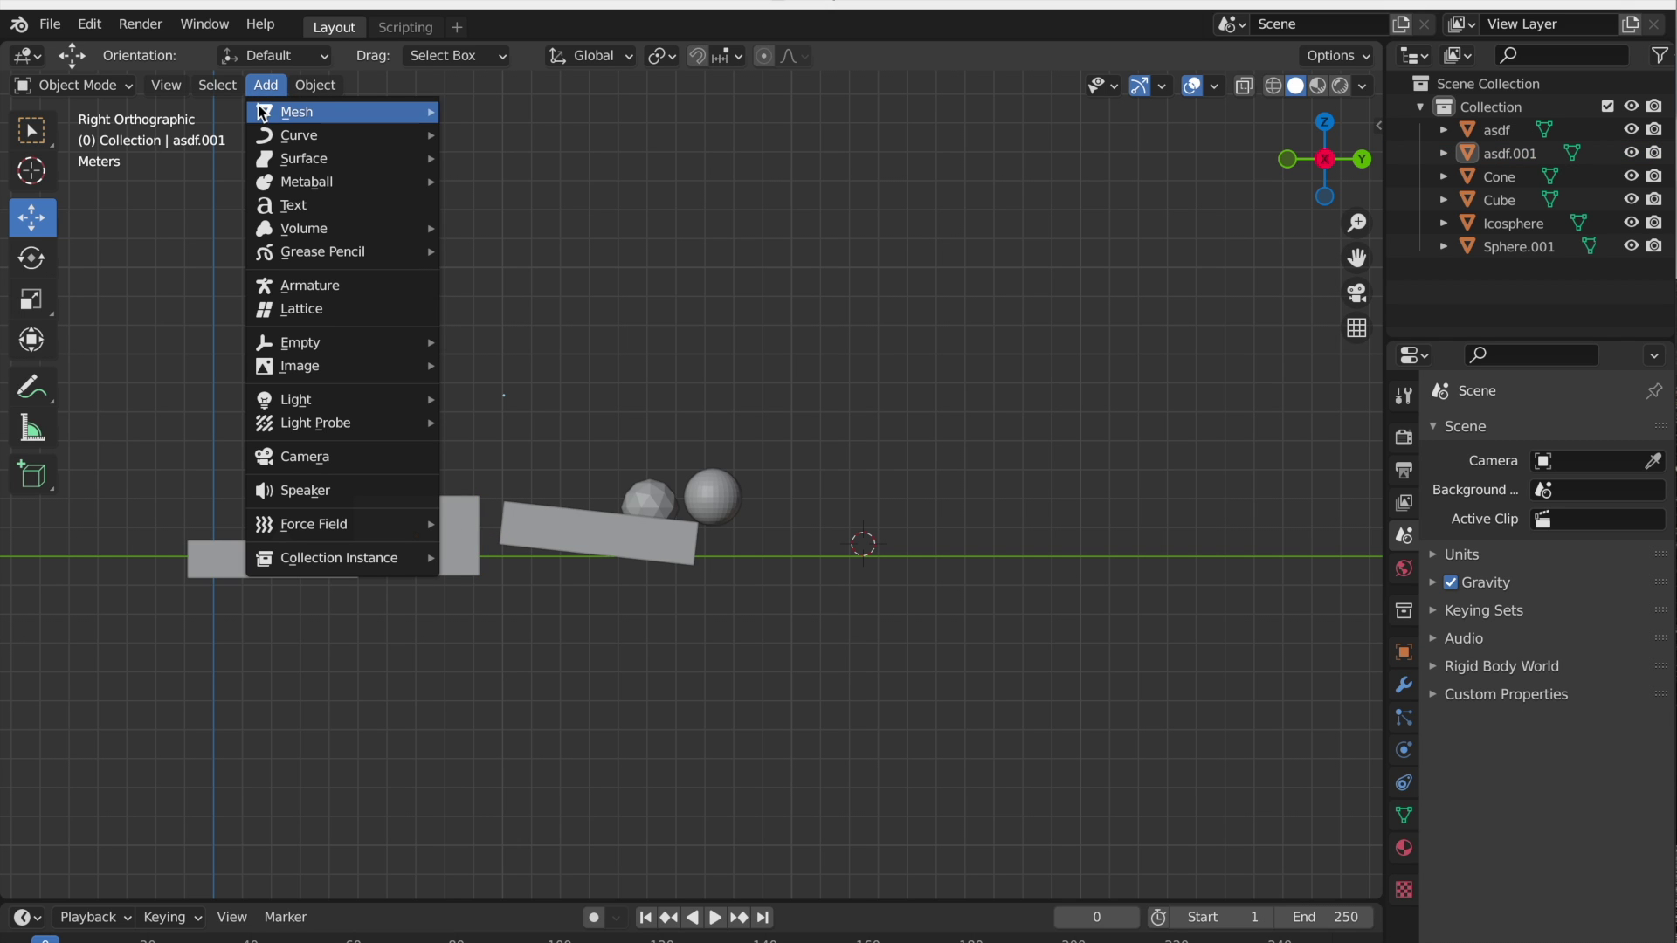
{"action": "mouse_move", "coordinate": [350, 111]}
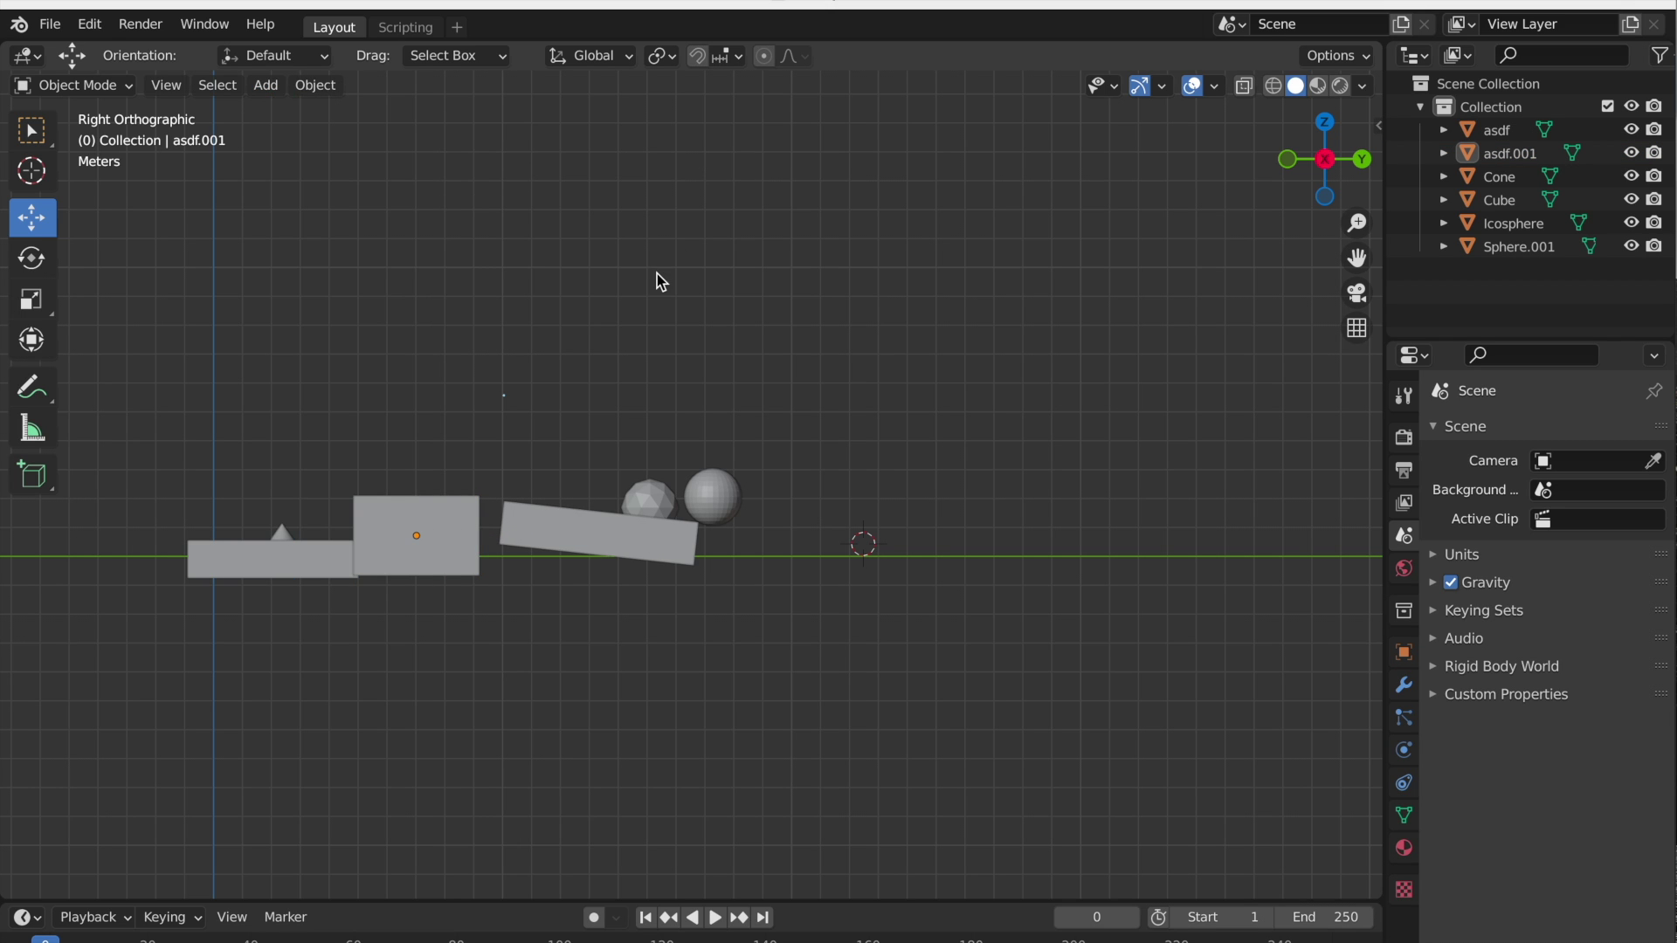
{"action": "left_click", "coordinate": [460, 538]}
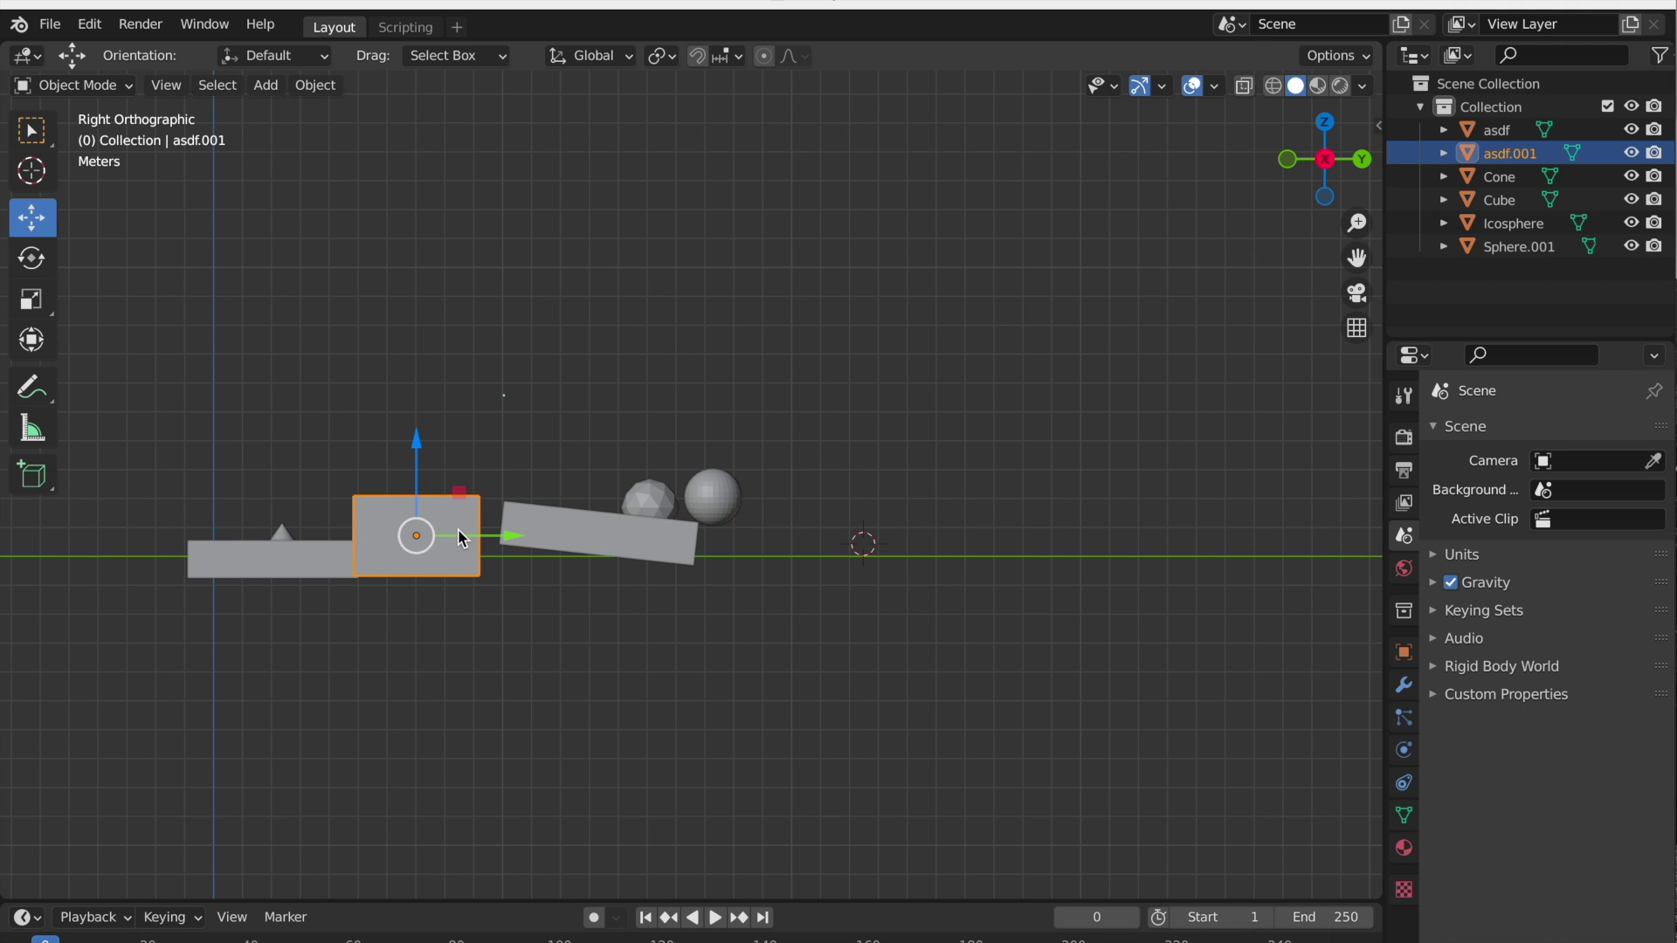
{"action": "right_click", "coordinate": [458, 527]}
{"action": "left_click", "coordinate": [411, 437]}
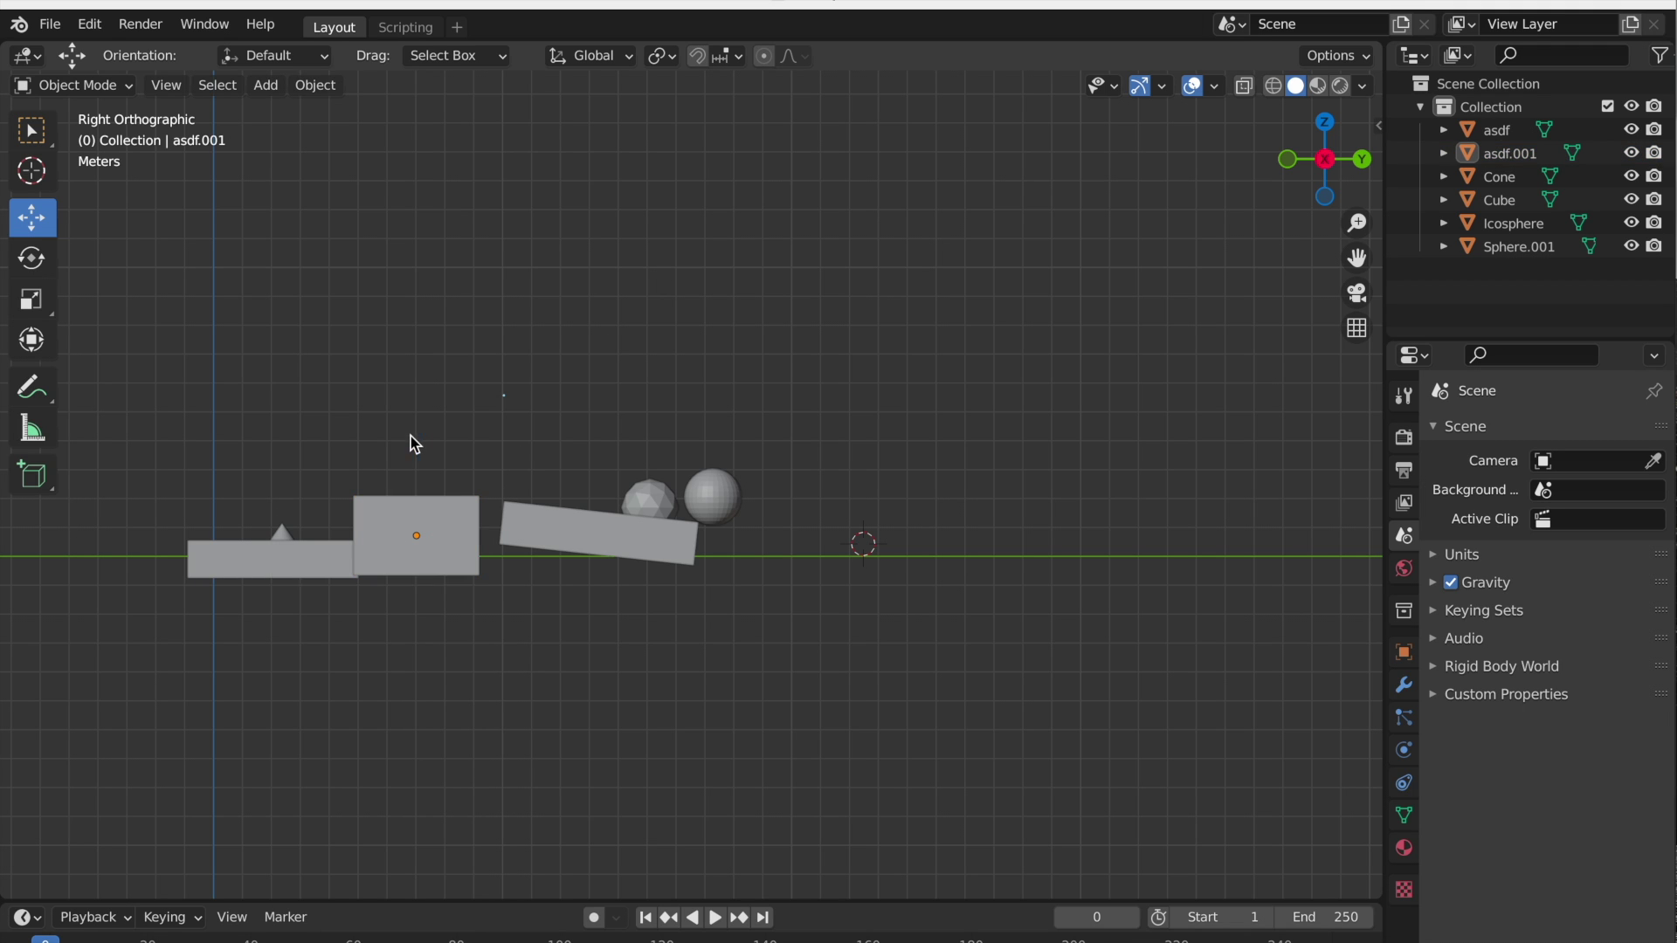
{"action": "left_click", "coordinate": [429, 517]}
Copy and paste the square box as asdf.002, moving it along Y right of the spheres
{"action": "key", "text": "ctrl+c"}
{"action": "key", "text": "ctrl+v"}
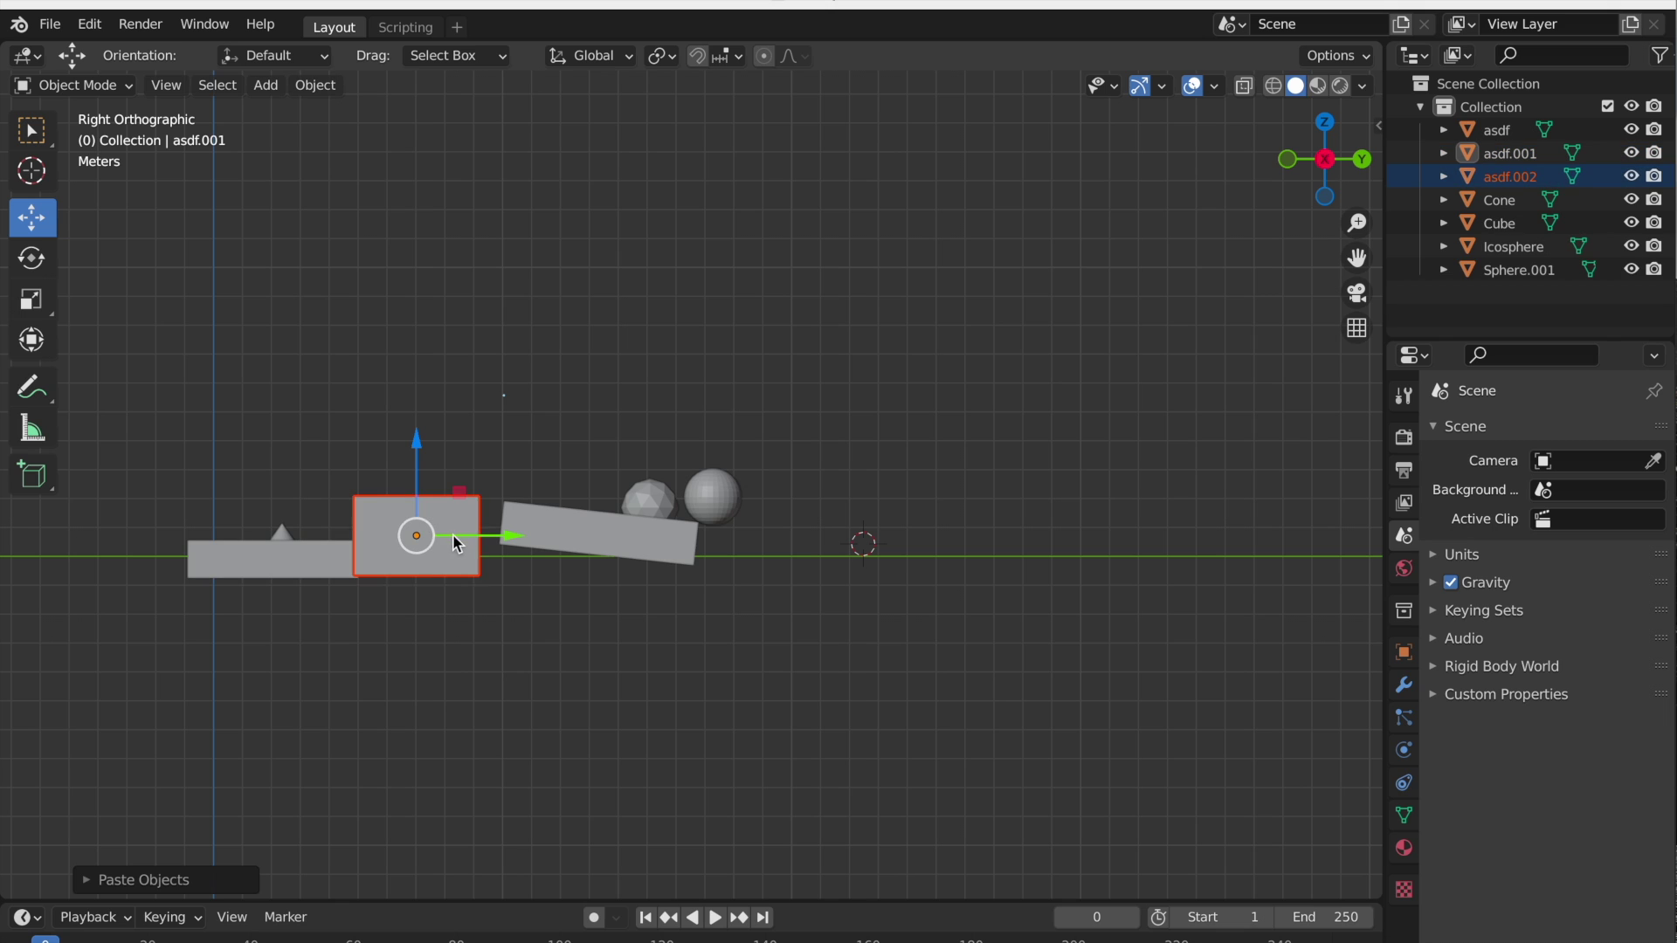
{"action": "key", "text": "g"}
{"action": "left_click", "coordinate": [846, 587]}
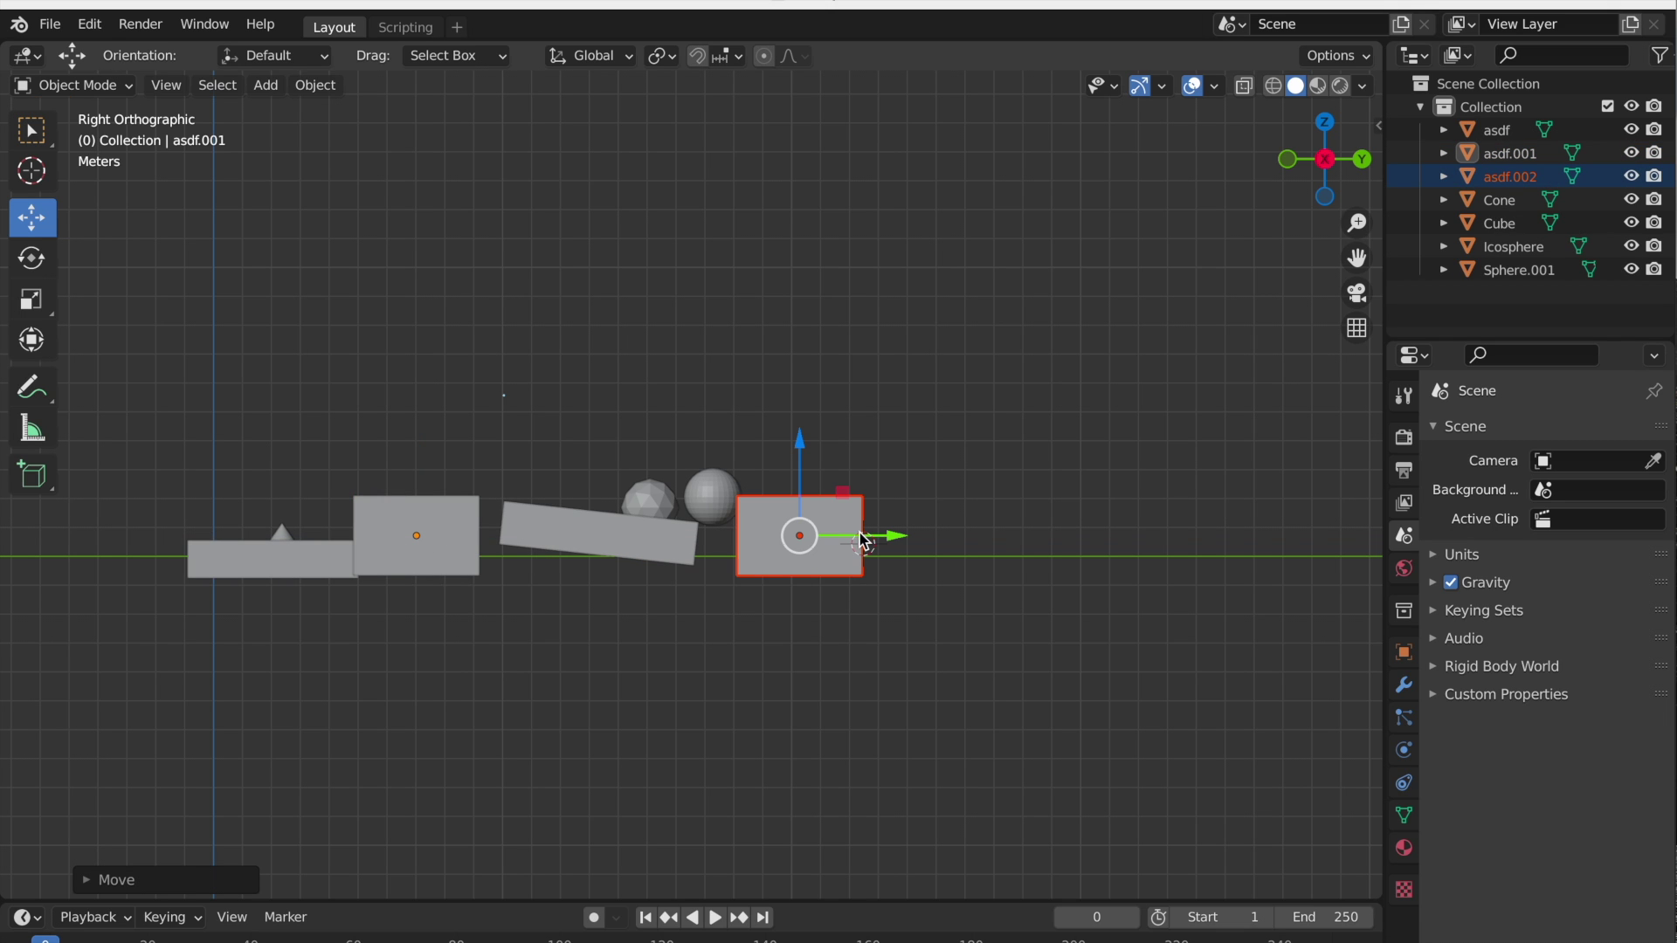
{"action": "key", "text": "g"}
{"action": "key", "text": "y"}
{"action": "left_click", "coordinate": [889, 524]}
{"action": "left_click", "coordinate": [976, 337]}
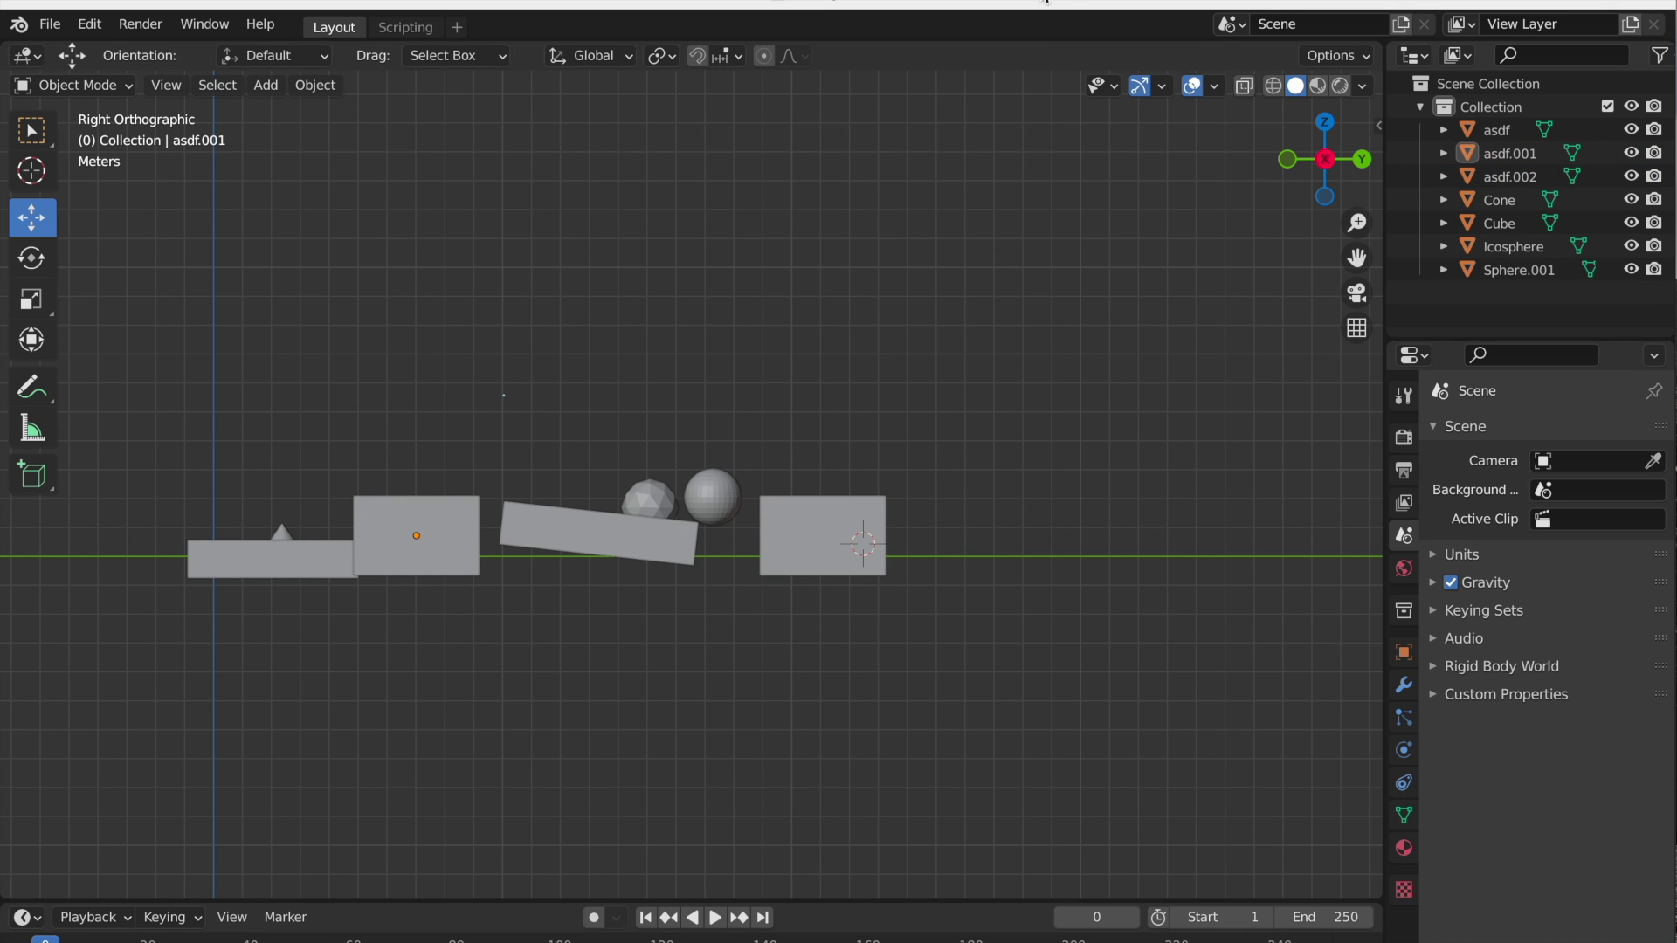
{"action": "left_click", "coordinate": [537, 527]}
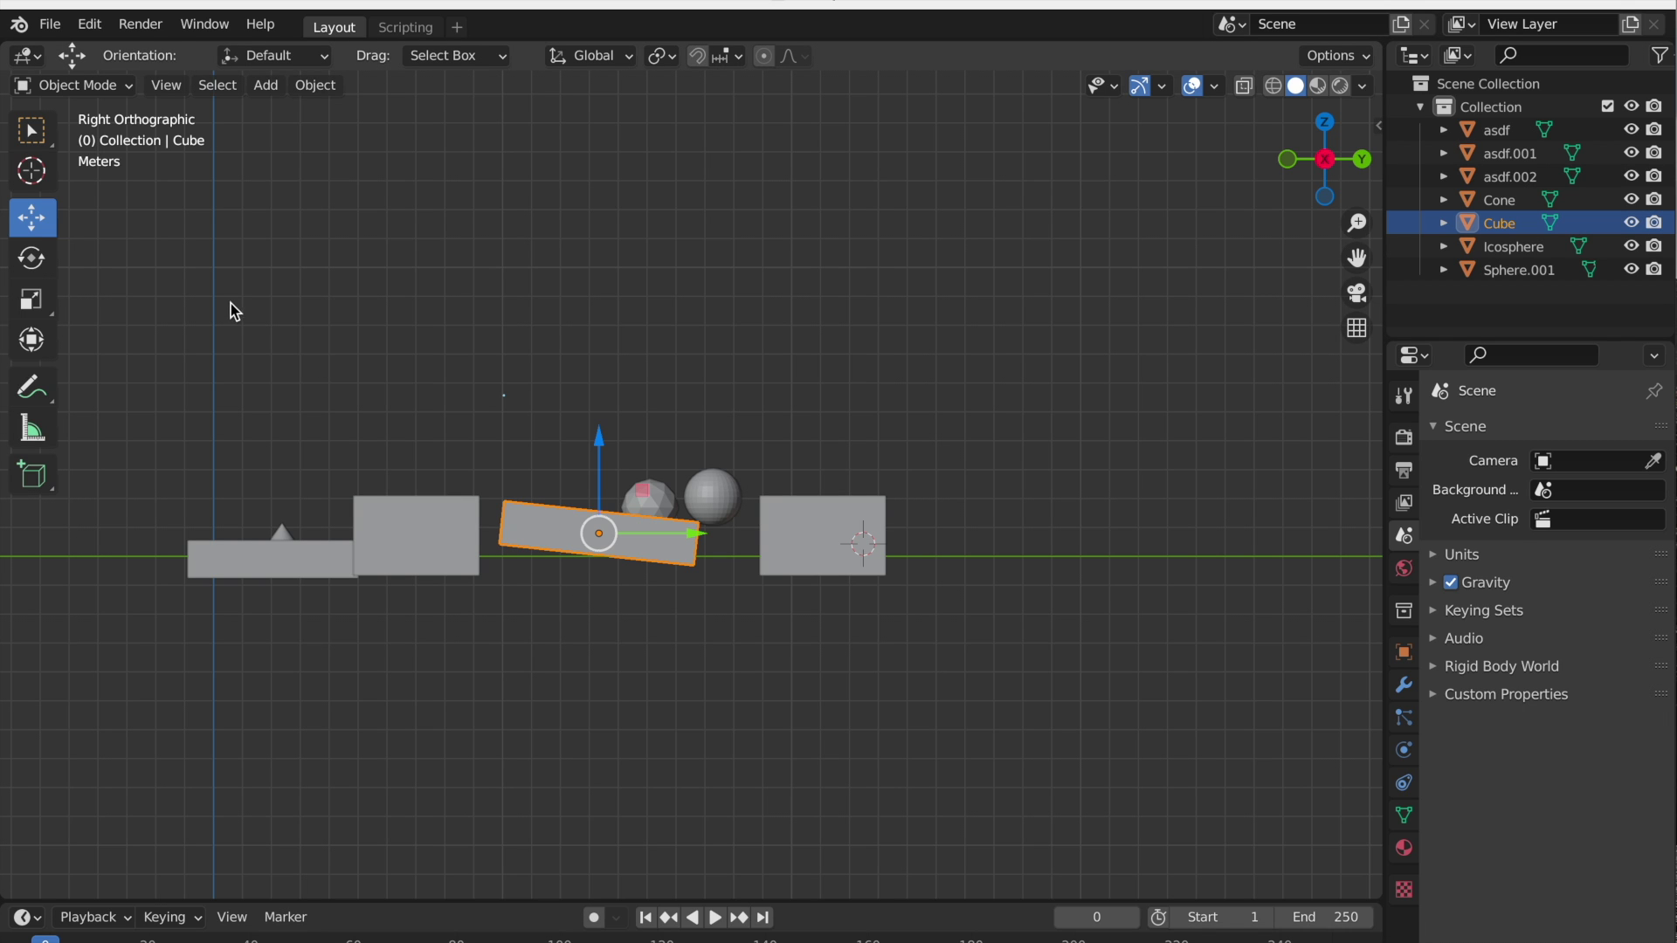
Slide the tilted box Cube left and rotate it into a steeper downward ramp
{"action": "left_click_drag", "start_coordinate": [643, 536], "coordinate": [603, 537]}
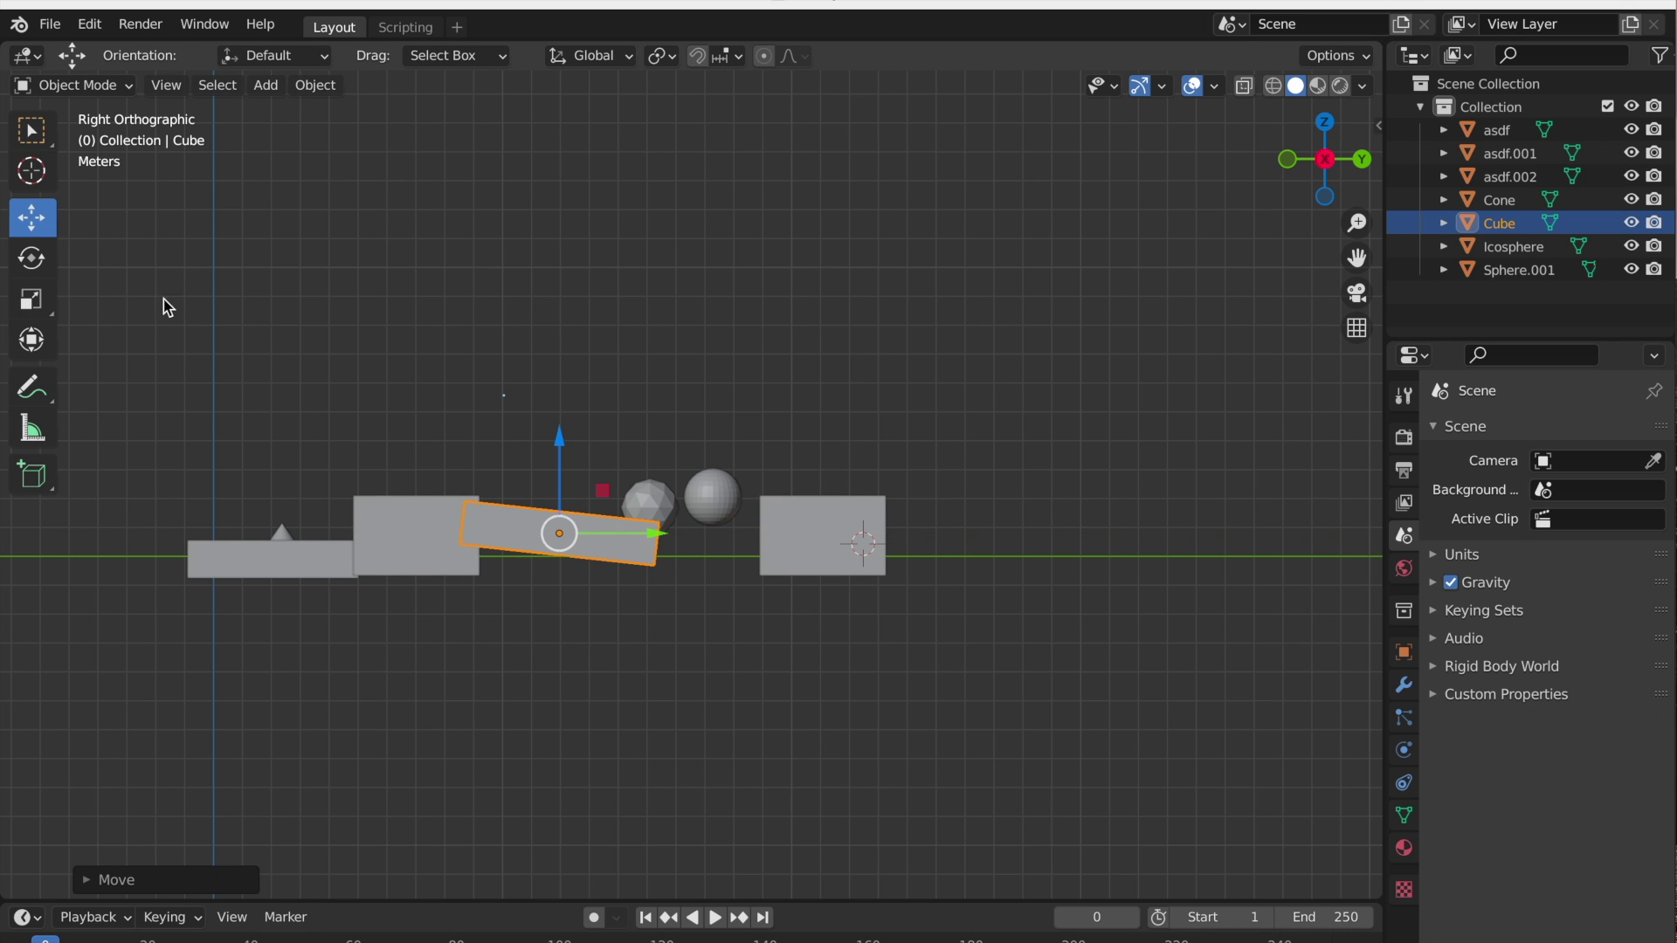
{"action": "left_click", "coordinate": [32, 257]}
{"action": "left_click_drag", "start_coordinate": [599, 456], "coordinate": [561, 486]}
{"action": "left_click", "coordinate": [47, 228]}
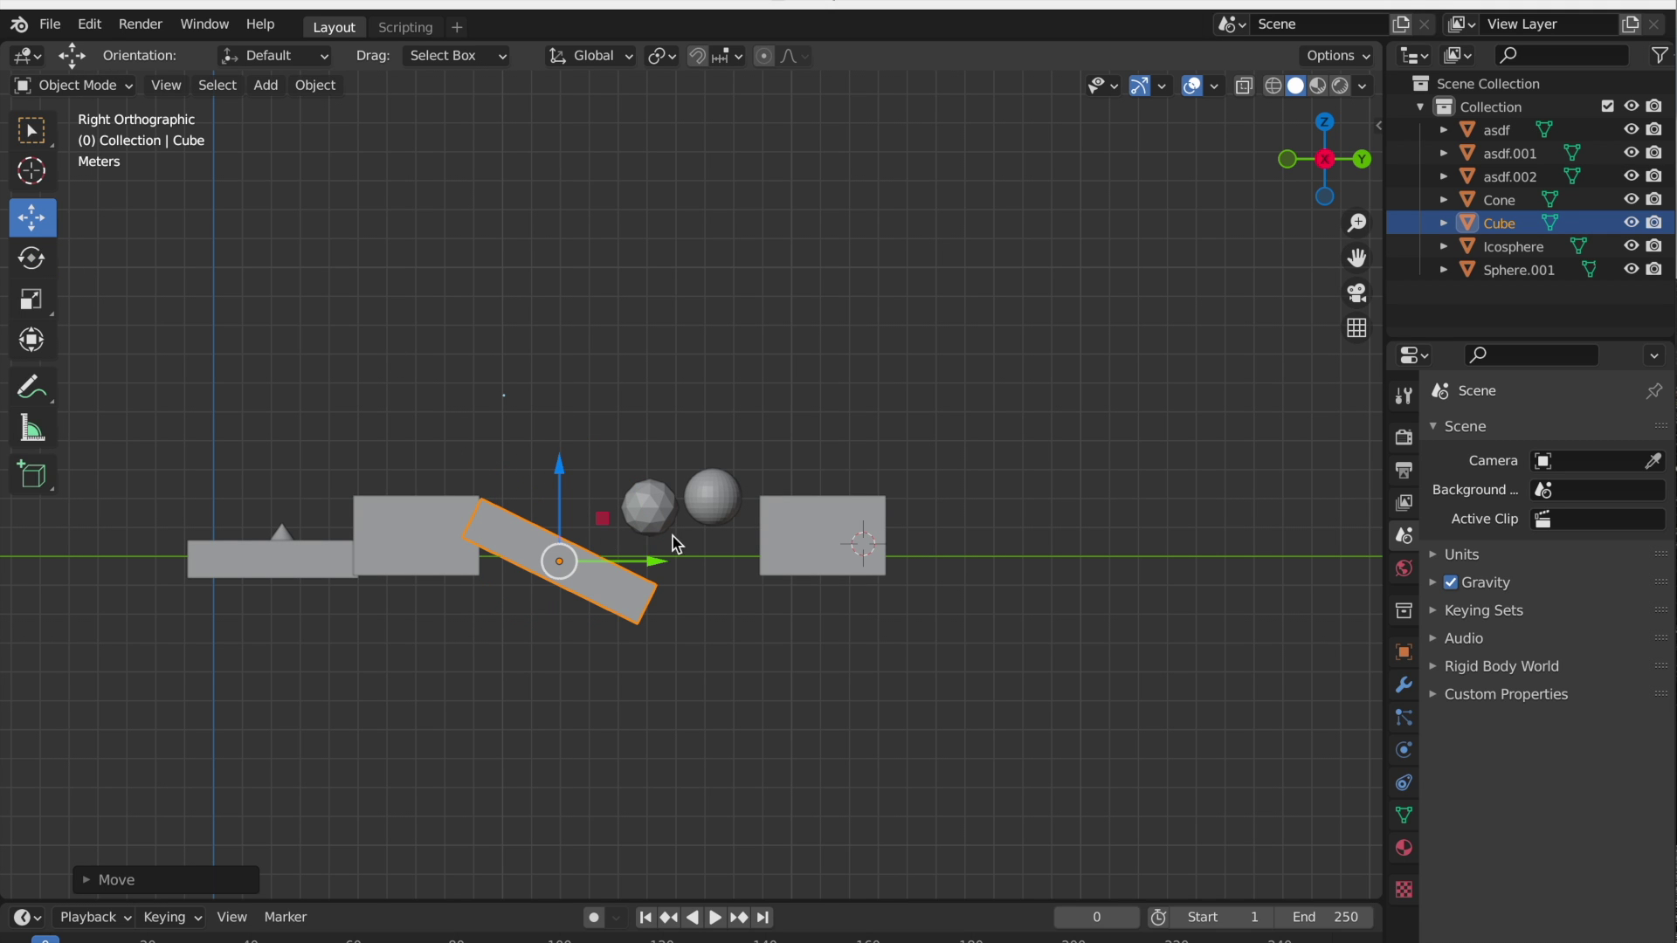
Move box asdf.002 left and down to sit under the ramp's lower end
{"action": "left_click", "coordinate": [785, 552]}
{"action": "left_click_drag", "start_coordinate": [868, 537], "coordinate": [736, 536]}
{"action": "left_click_drag", "start_coordinate": [699, 474], "coordinate": [691, 555]}
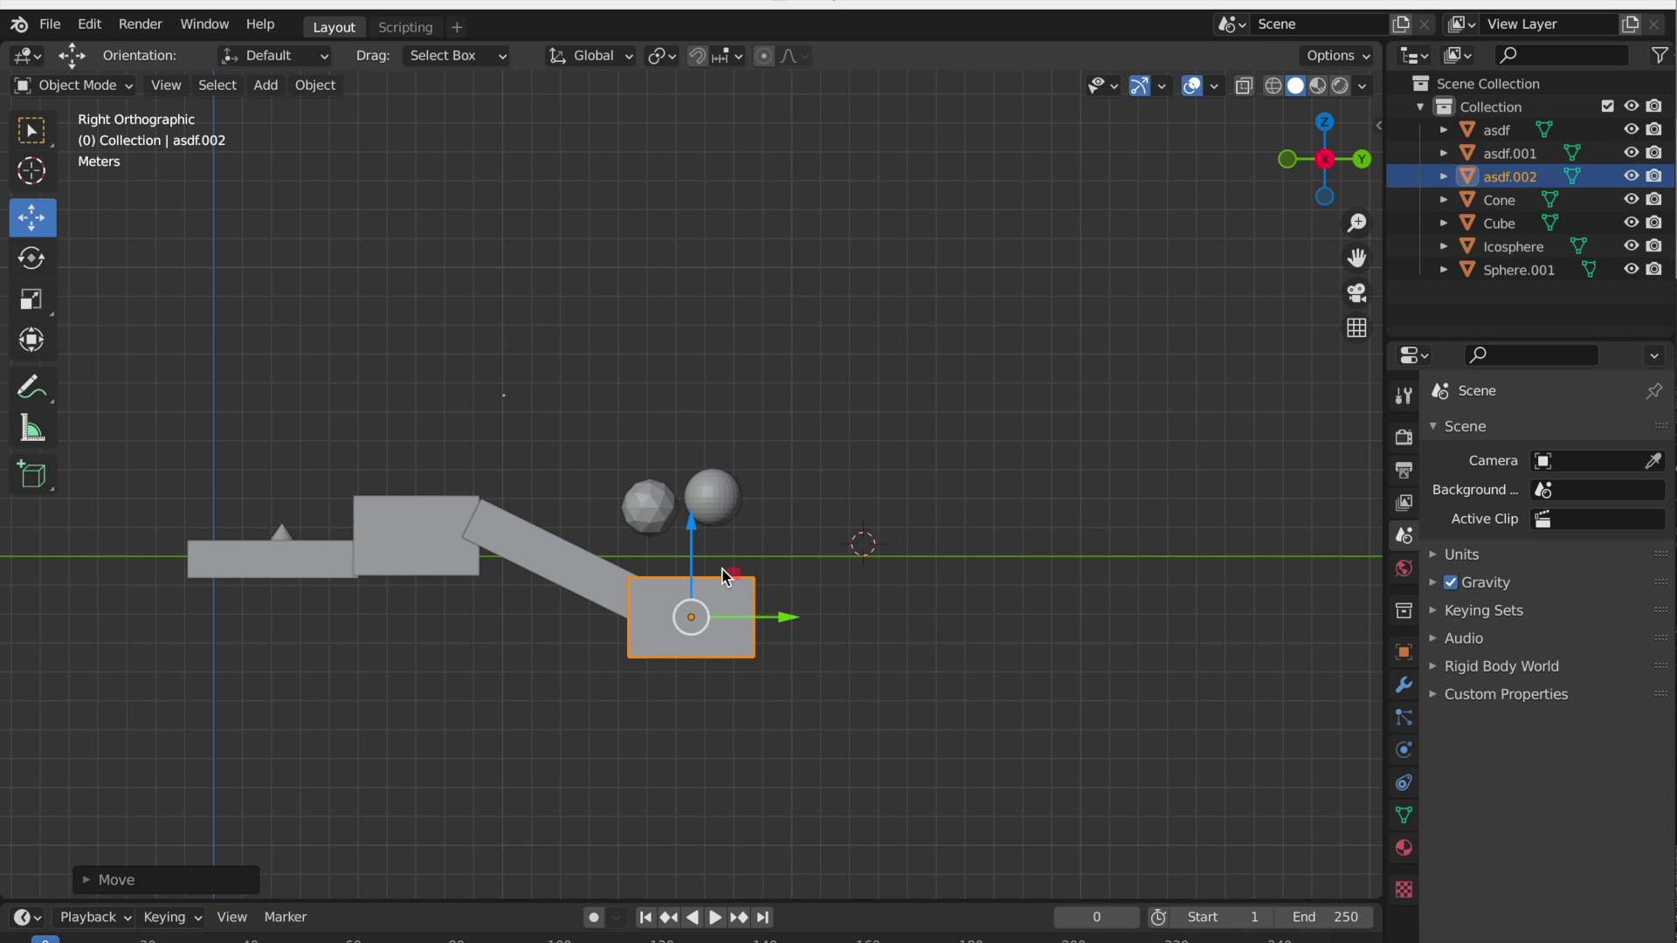
Shift Sphere.001 further right and lower it to ground level
{"action": "left_click", "coordinate": [730, 501]}
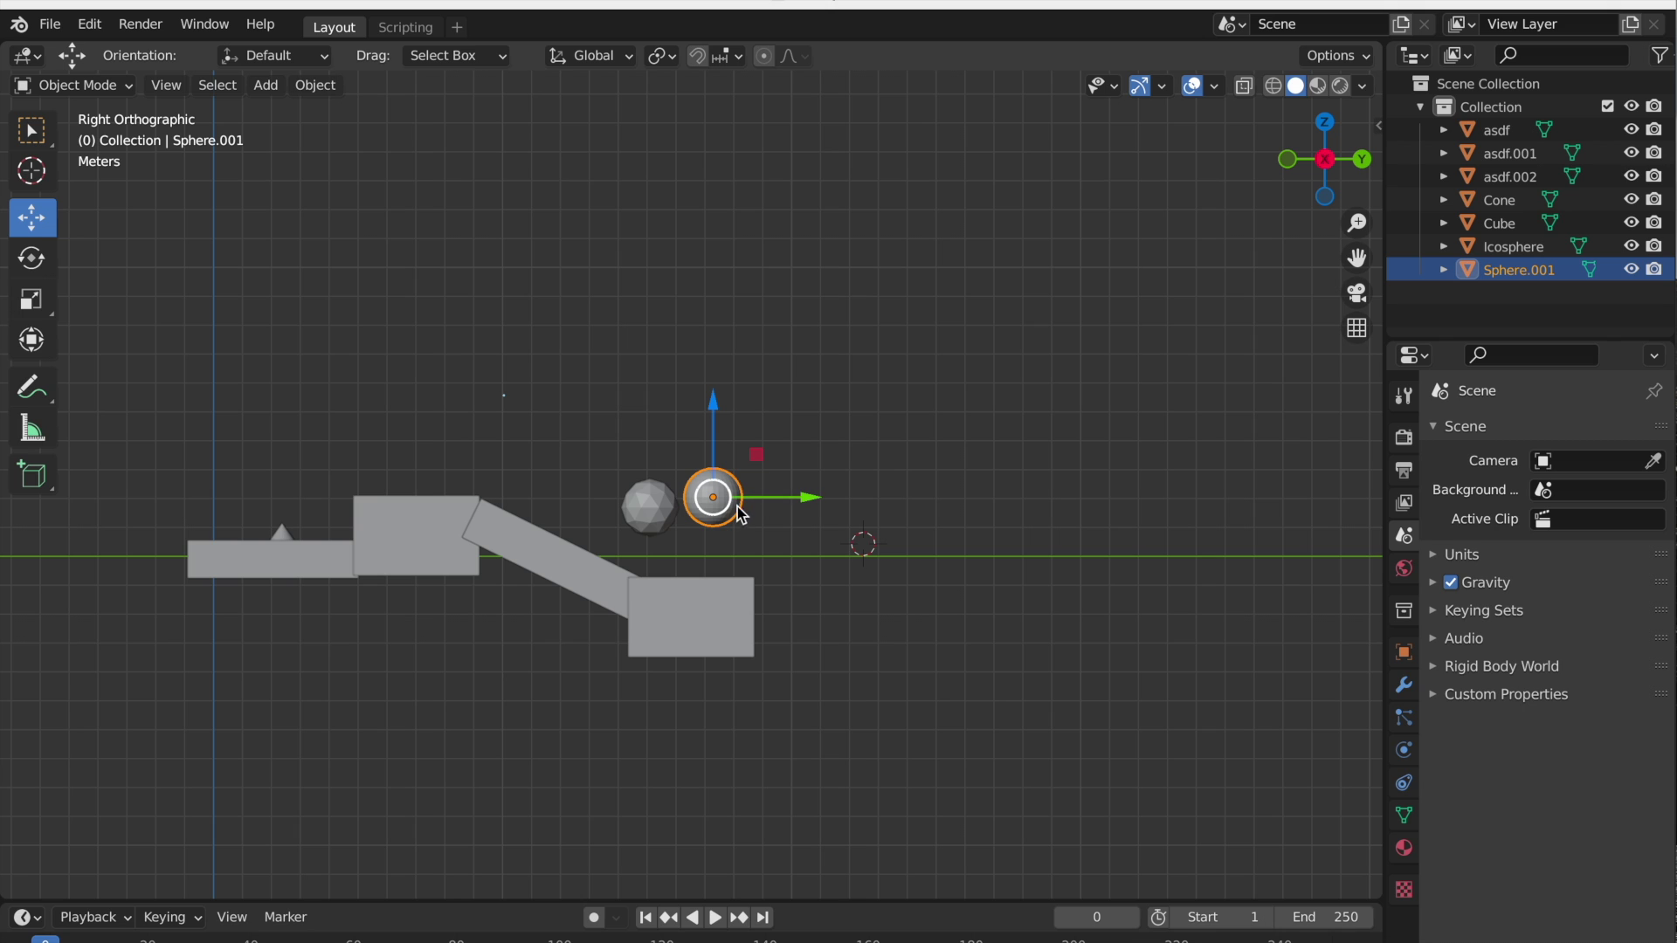
{"action": "left_click_drag", "start_coordinate": [758, 495], "coordinate": [846, 496]}
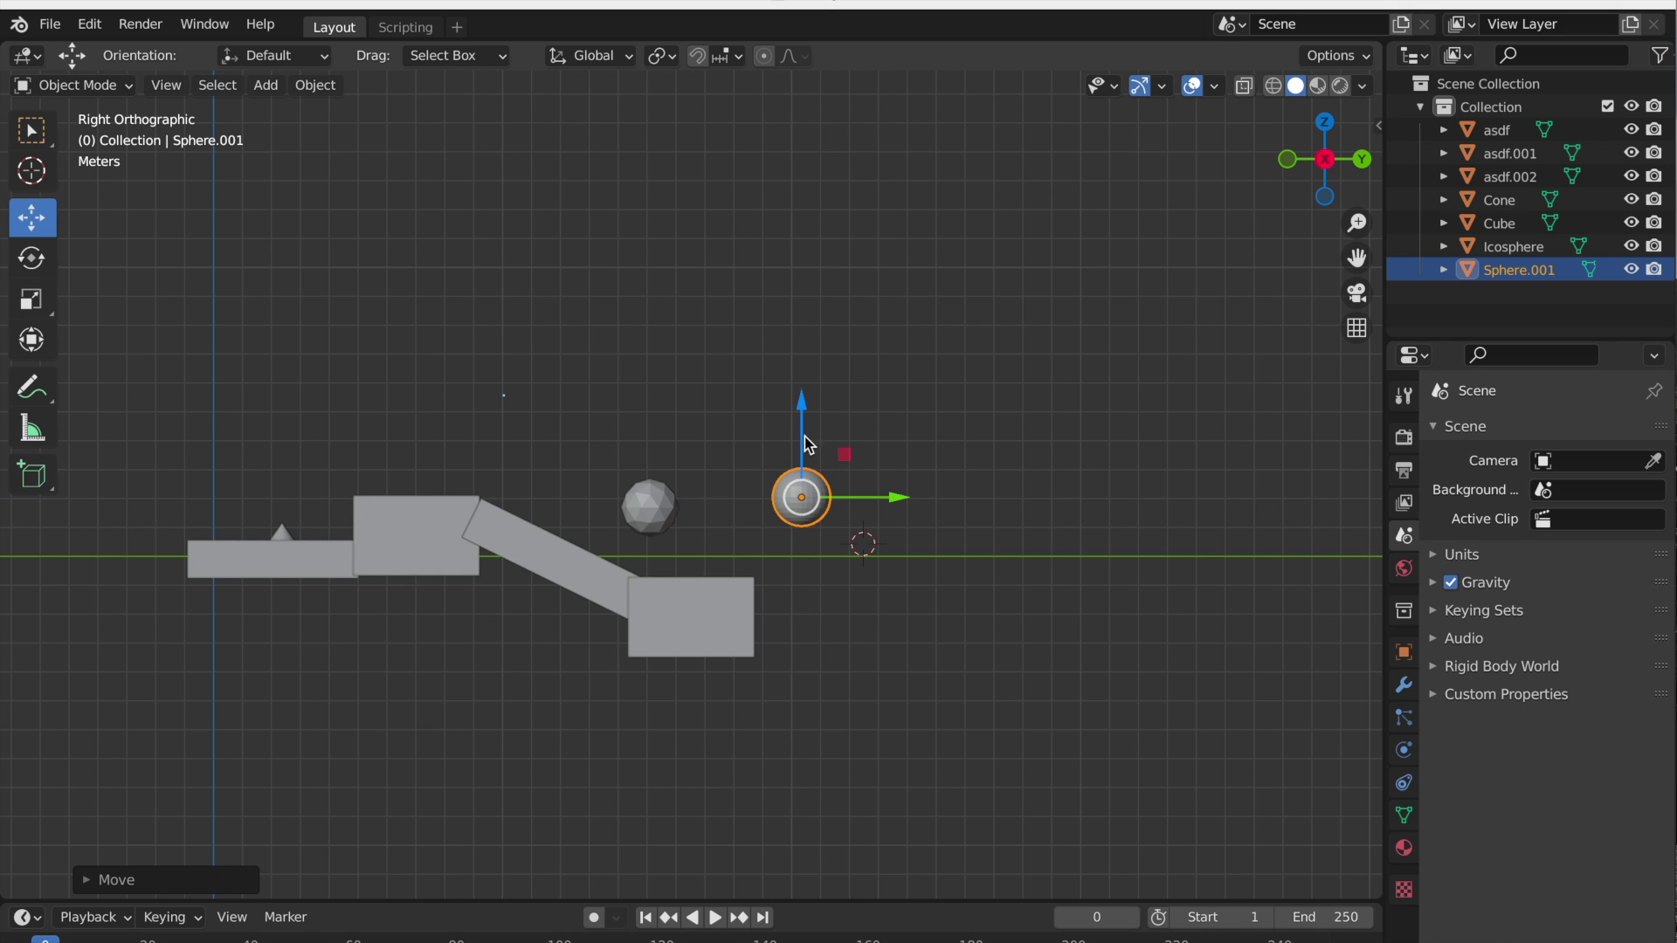
{"action": "left_click_drag", "start_coordinate": [808, 443], "coordinate": [807, 496]}
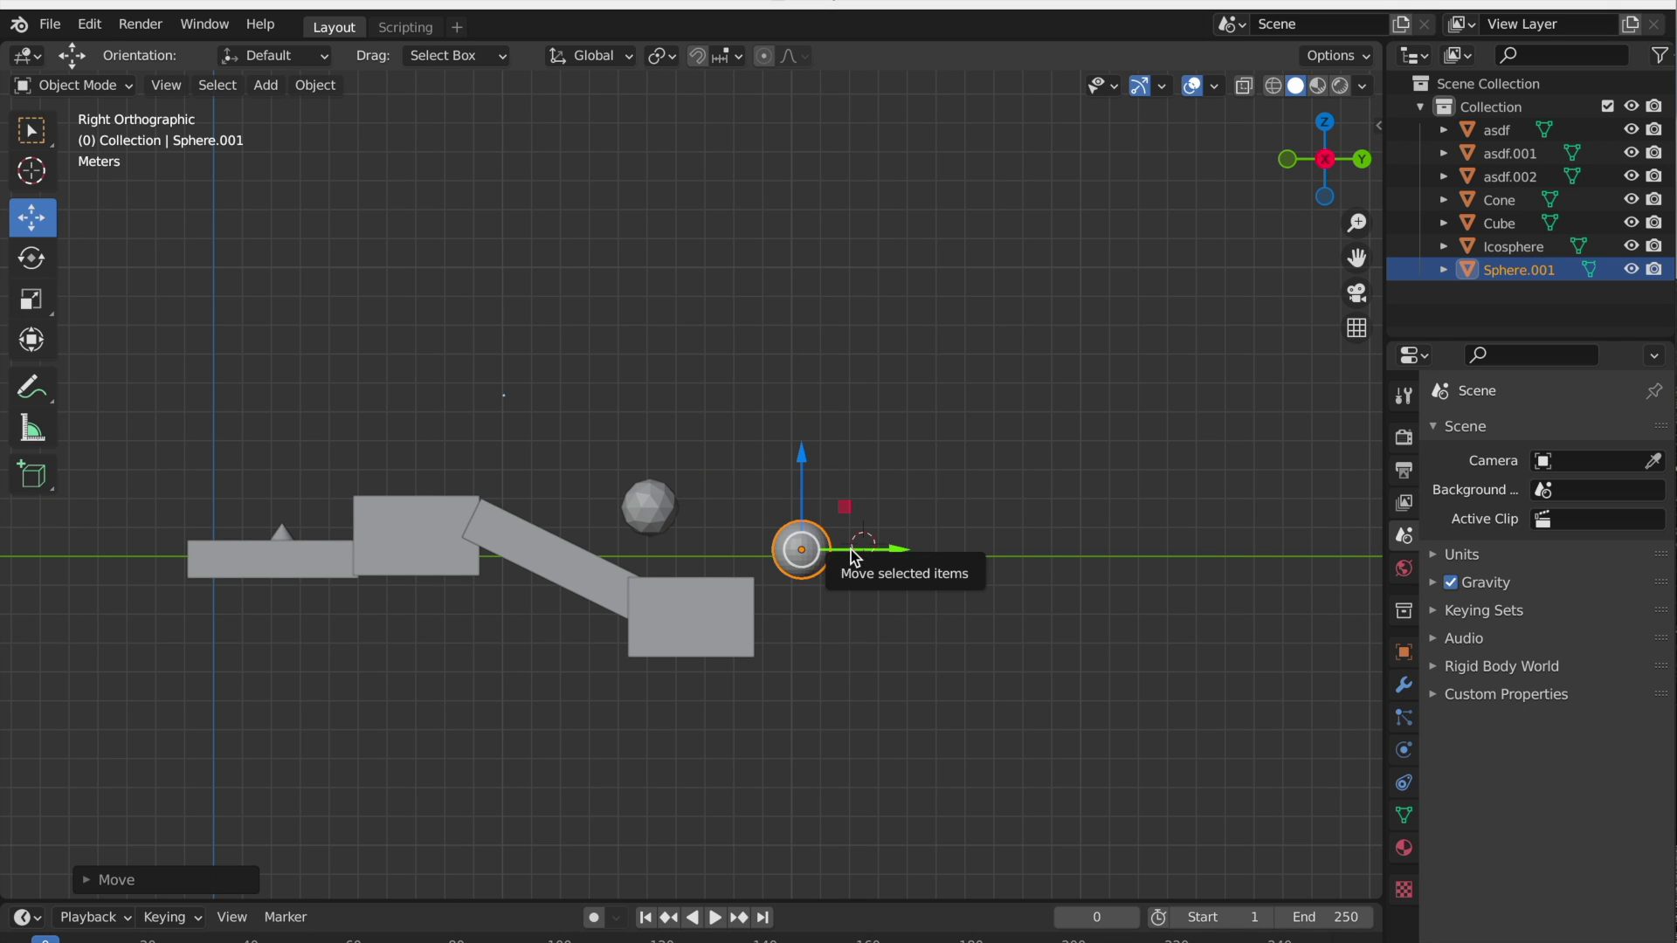
Paste a copy of asdf.002 as asdf.003 to its right and place Sphere.001 above it
{"action": "left_click", "coordinate": [723, 625]}
{"action": "right_click", "coordinate": [723, 625]}
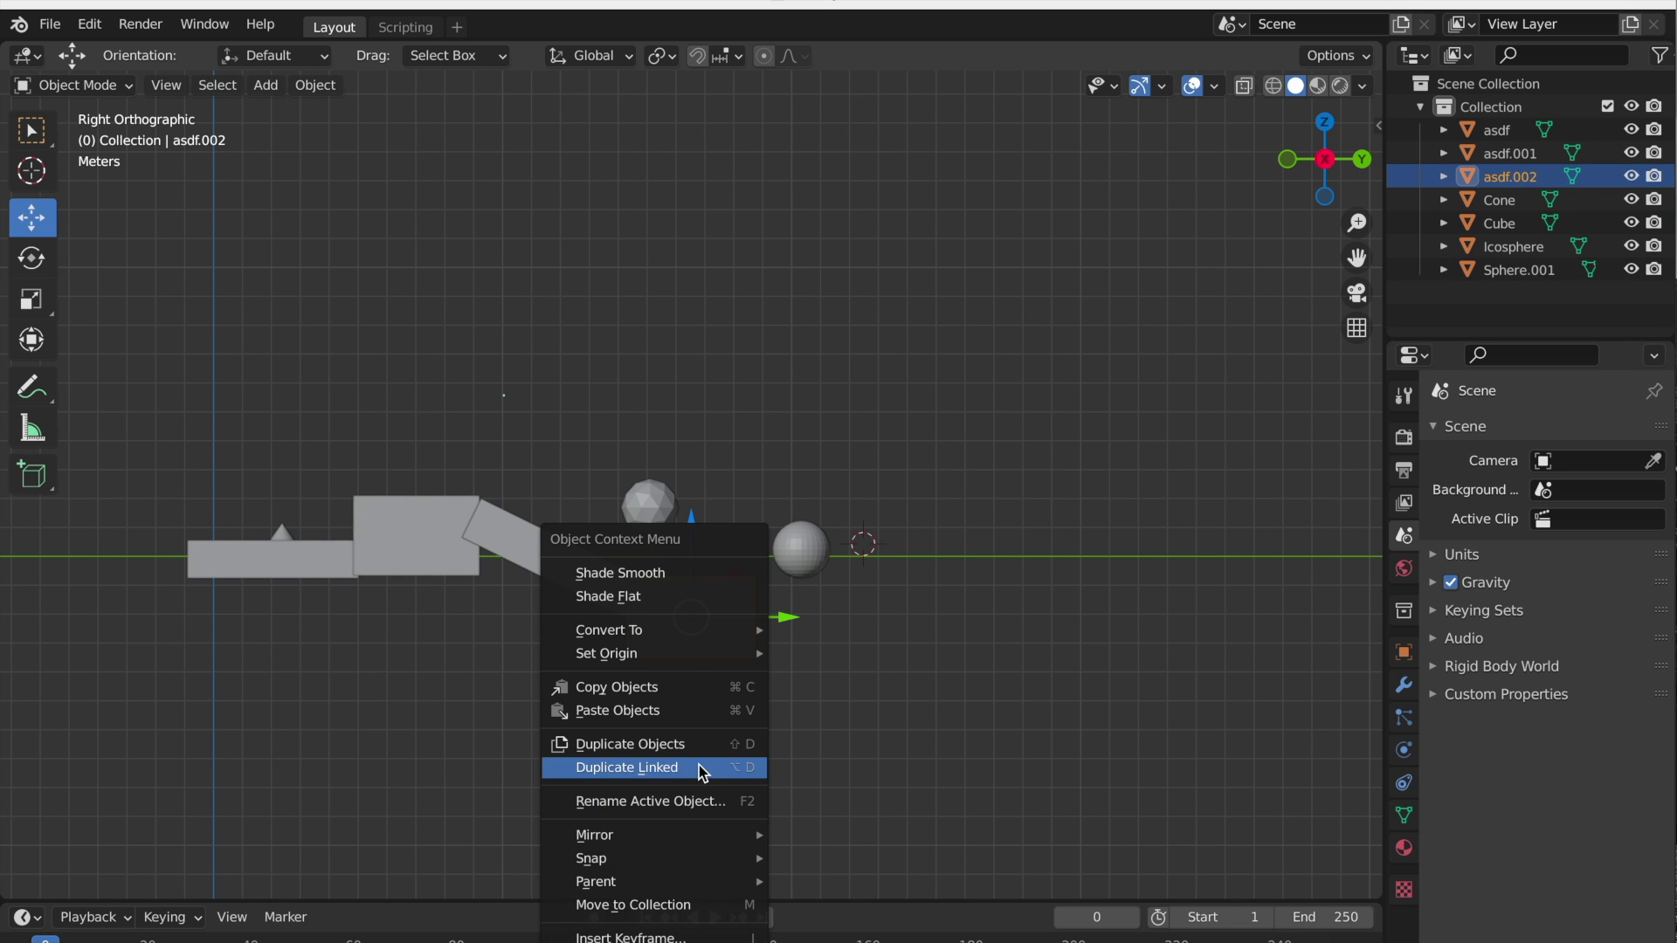
{"action": "left_click", "coordinate": [769, 692]}
{"action": "left_click", "coordinate": [721, 647]}
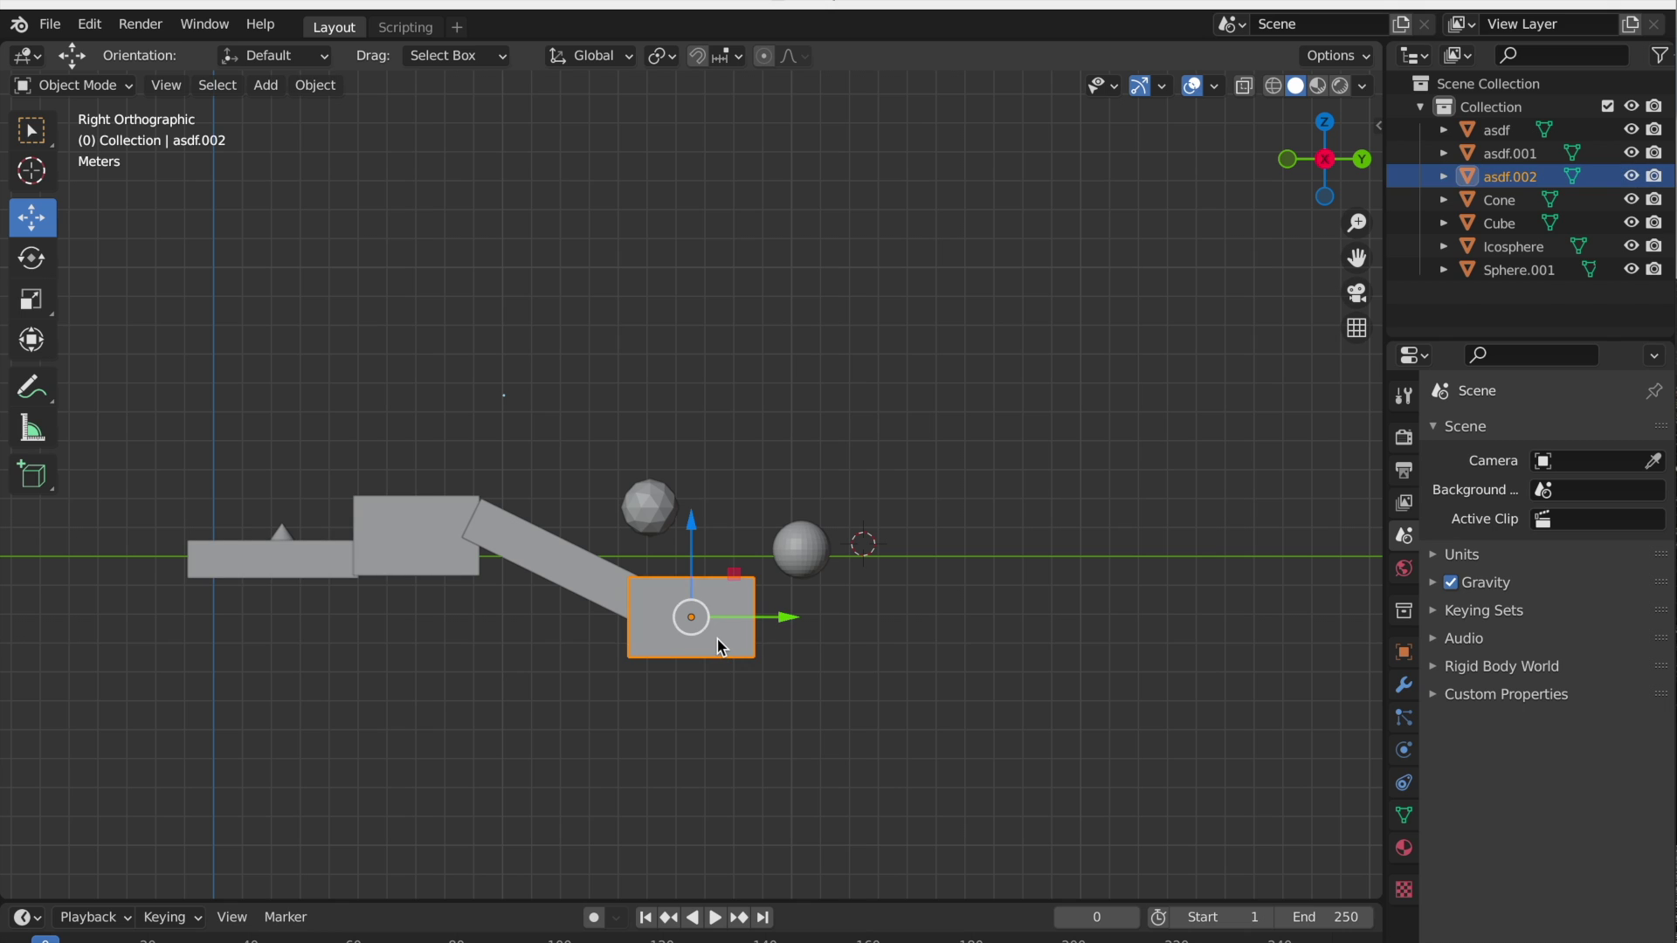
{"action": "key", "text": "ctrl+v"}
{"action": "left_click_drag", "start_coordinate": [766, 612], "coordinate": [938, 626]}
{"action": "left_click", "coordinate": [823, 563]}
{"action": "left_click_drag", "start_coordinate": [880, 559], "coordinate": [951, 573]}
{"action": "left_click", "coordinate": [776, 499]}
Move the Icosphere right and down into the gap beside the new box
{"action": "left_click", "coordinate": [664, 505]}
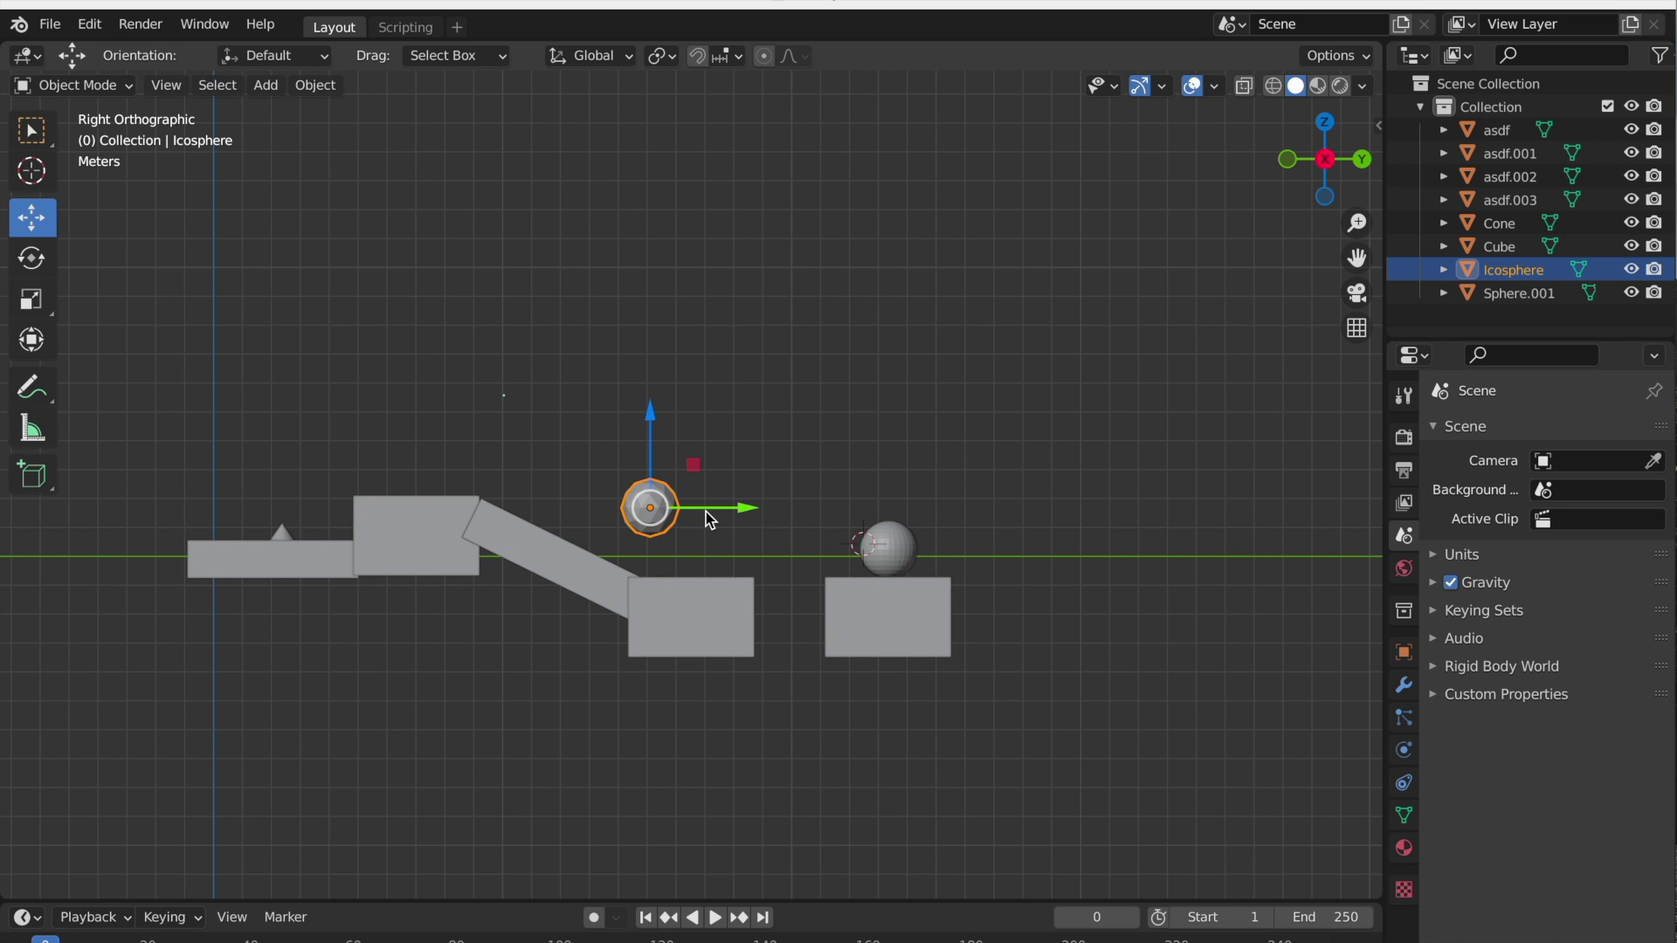
{"action": "left_click_drag", "start_coordinate": [706, 511], "coordinate": [857, 521]}
{"action": "left_click_drag", "start_coordinate": [805, 449], "coordinate": [804, 489]}
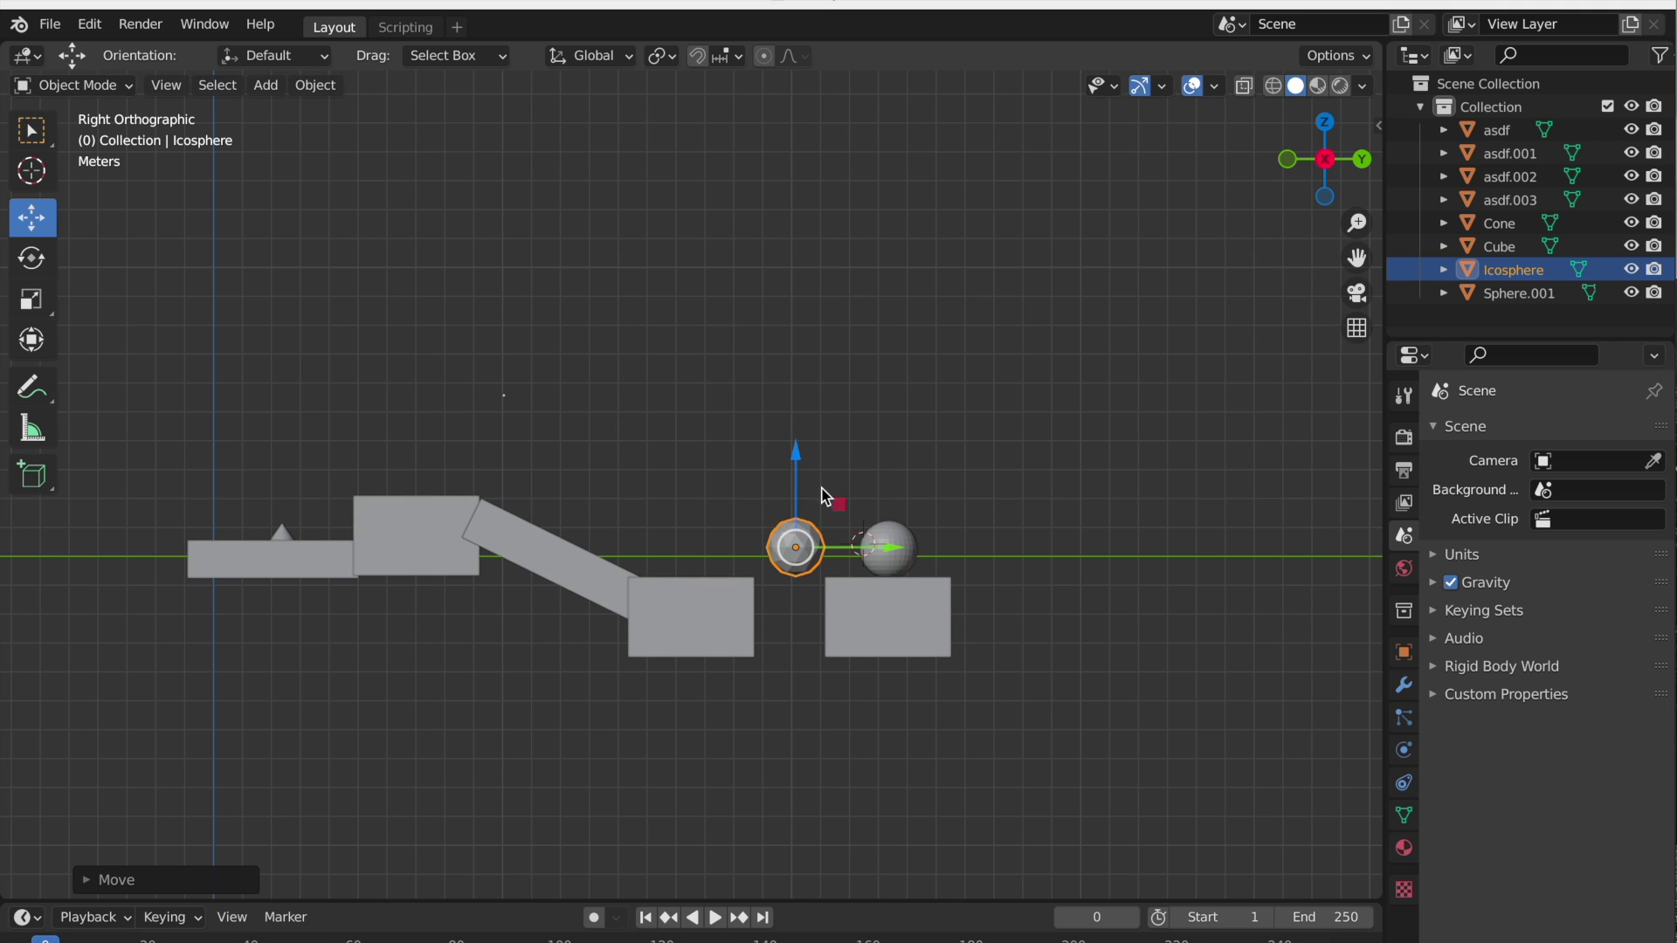
{"action": "left_click_drag", "start_coordinate": [864, 548], "coordinate": [859, 546]}
{"action": "left_click_drag", "start_coordinate": [794, 452], "coordinate": [794, 455]}
{"action": "left_click", "coordinate": [962, 335]}
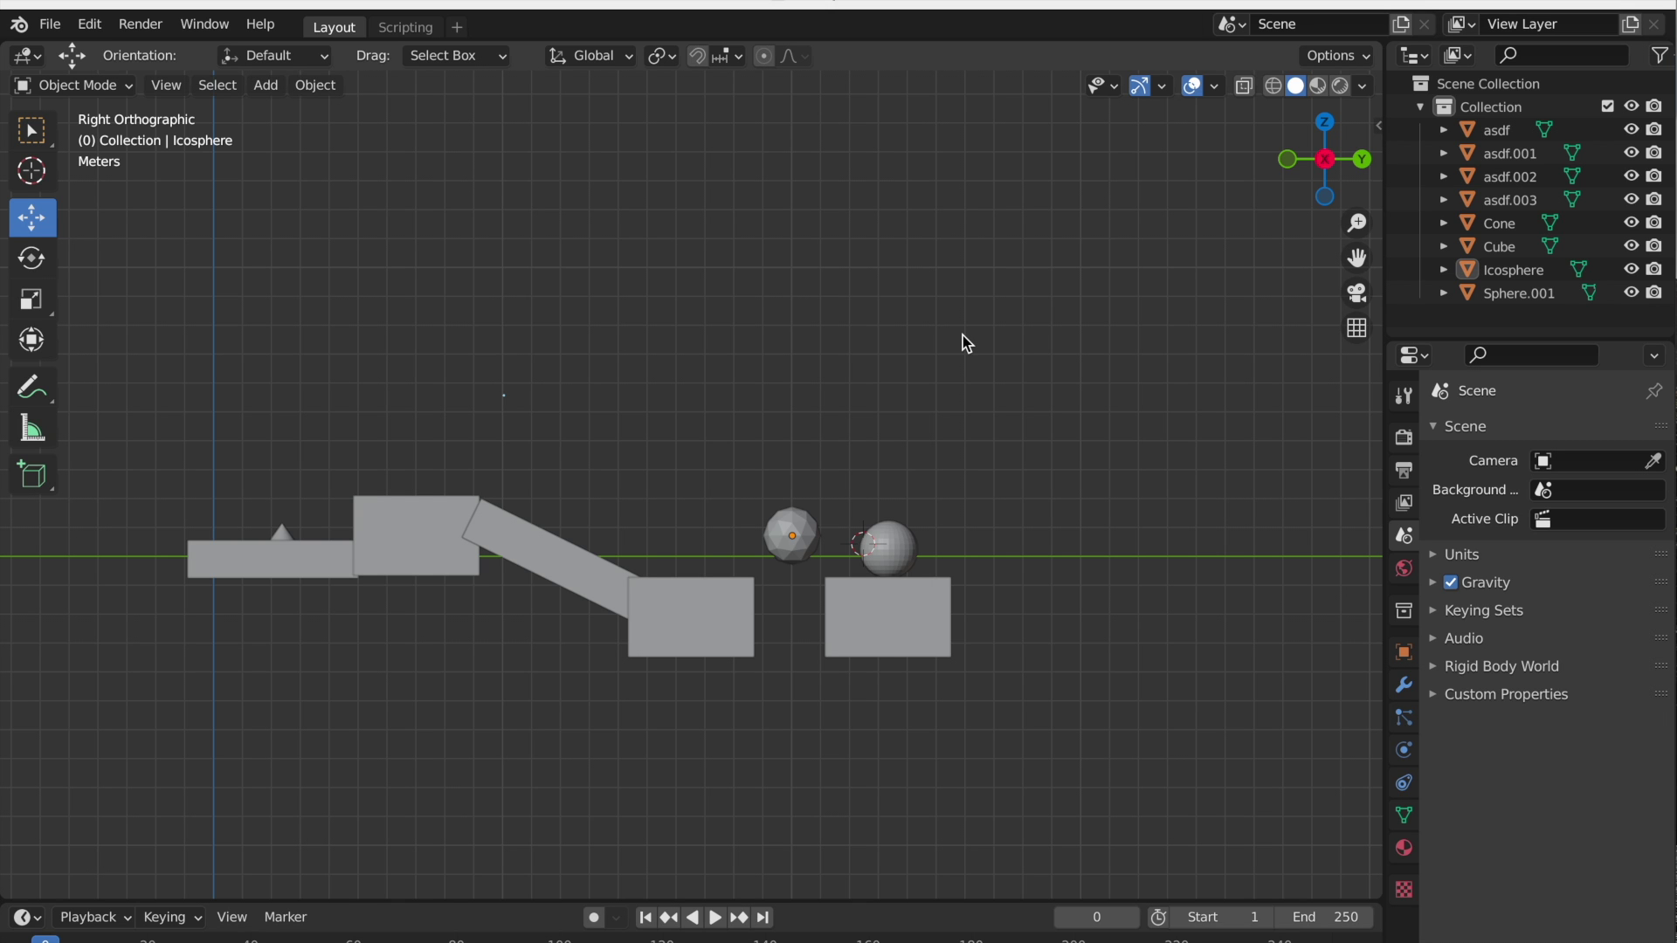
{"action": "left_click", "coordinate": [400, 27]}
Run the level export script in the Scripting workspace and select the printed map URL
{"action": "left_click", "coordinate": [332, 27]}
{"action": "left_click", "coordinate": [403, 27]}
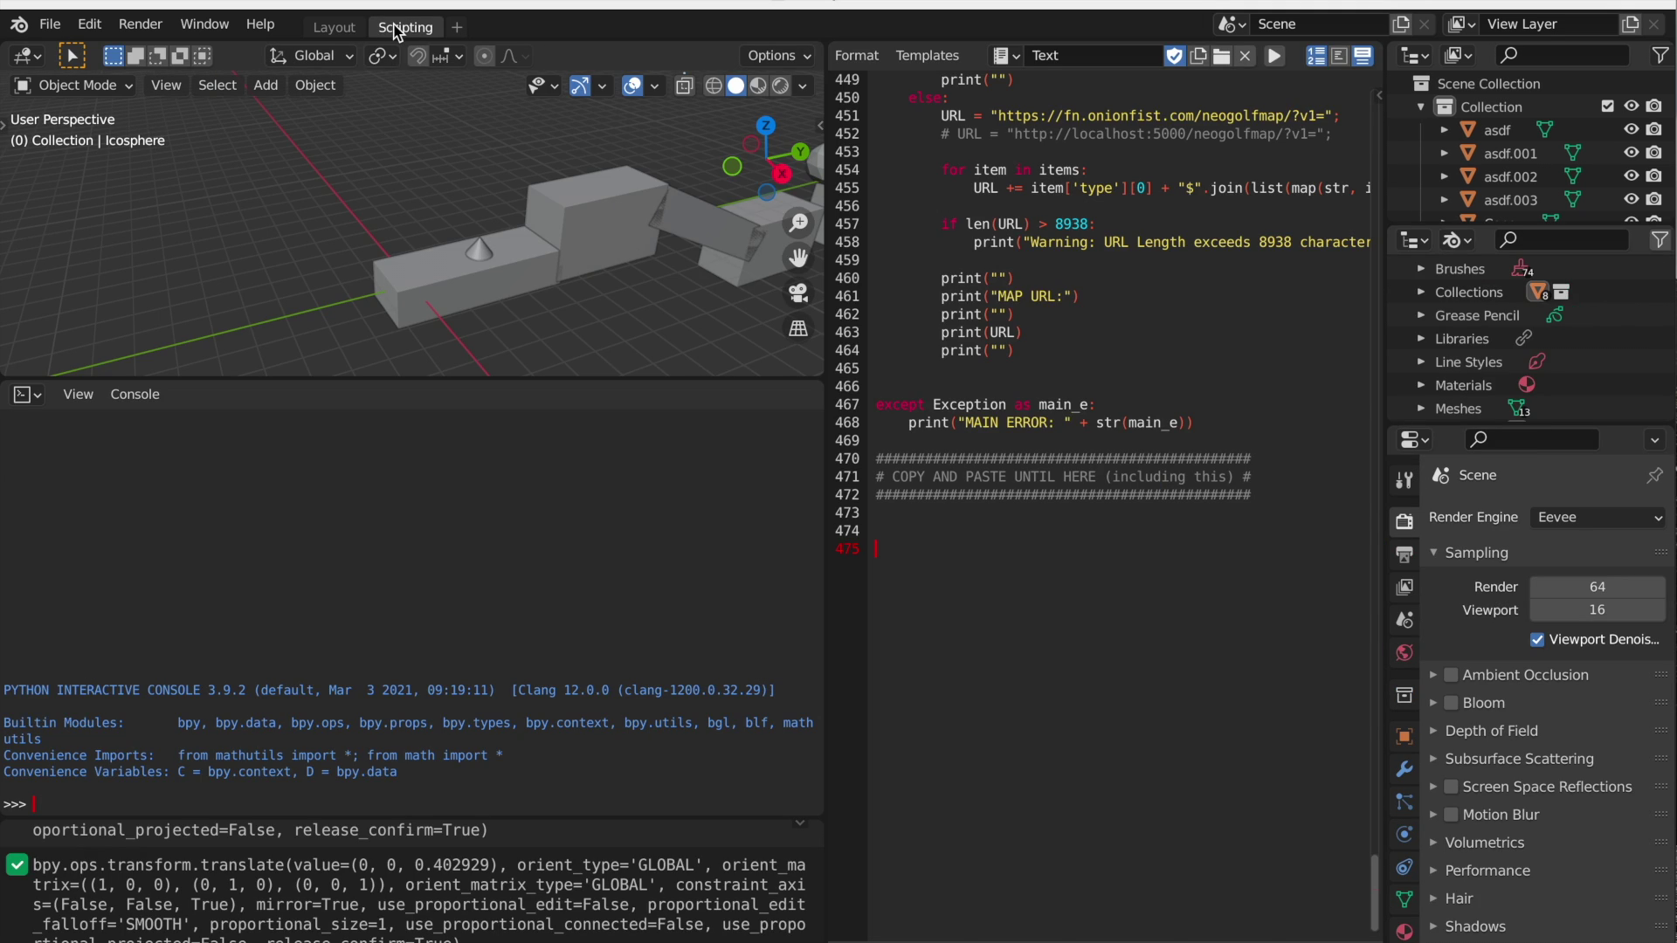
{"action": "left_click", "coordinate": [333, 27]}
{"action": "left_click", "coordinate": [403, 27]}
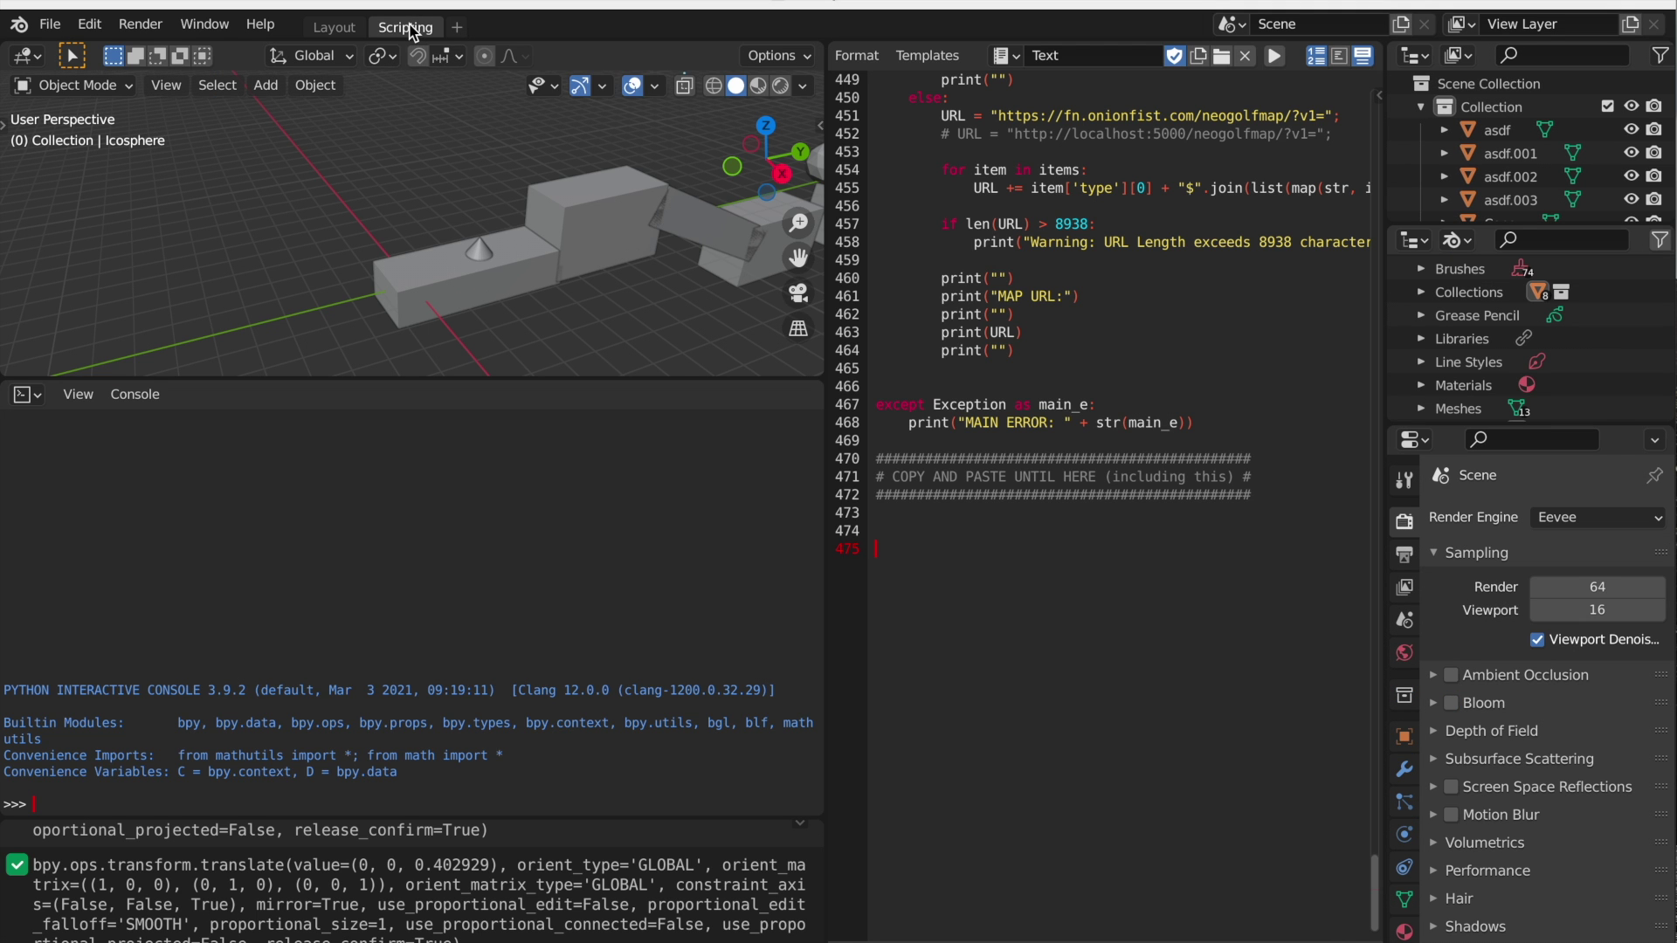
{"action": "left_click", "coordinate": [1277, 57]}
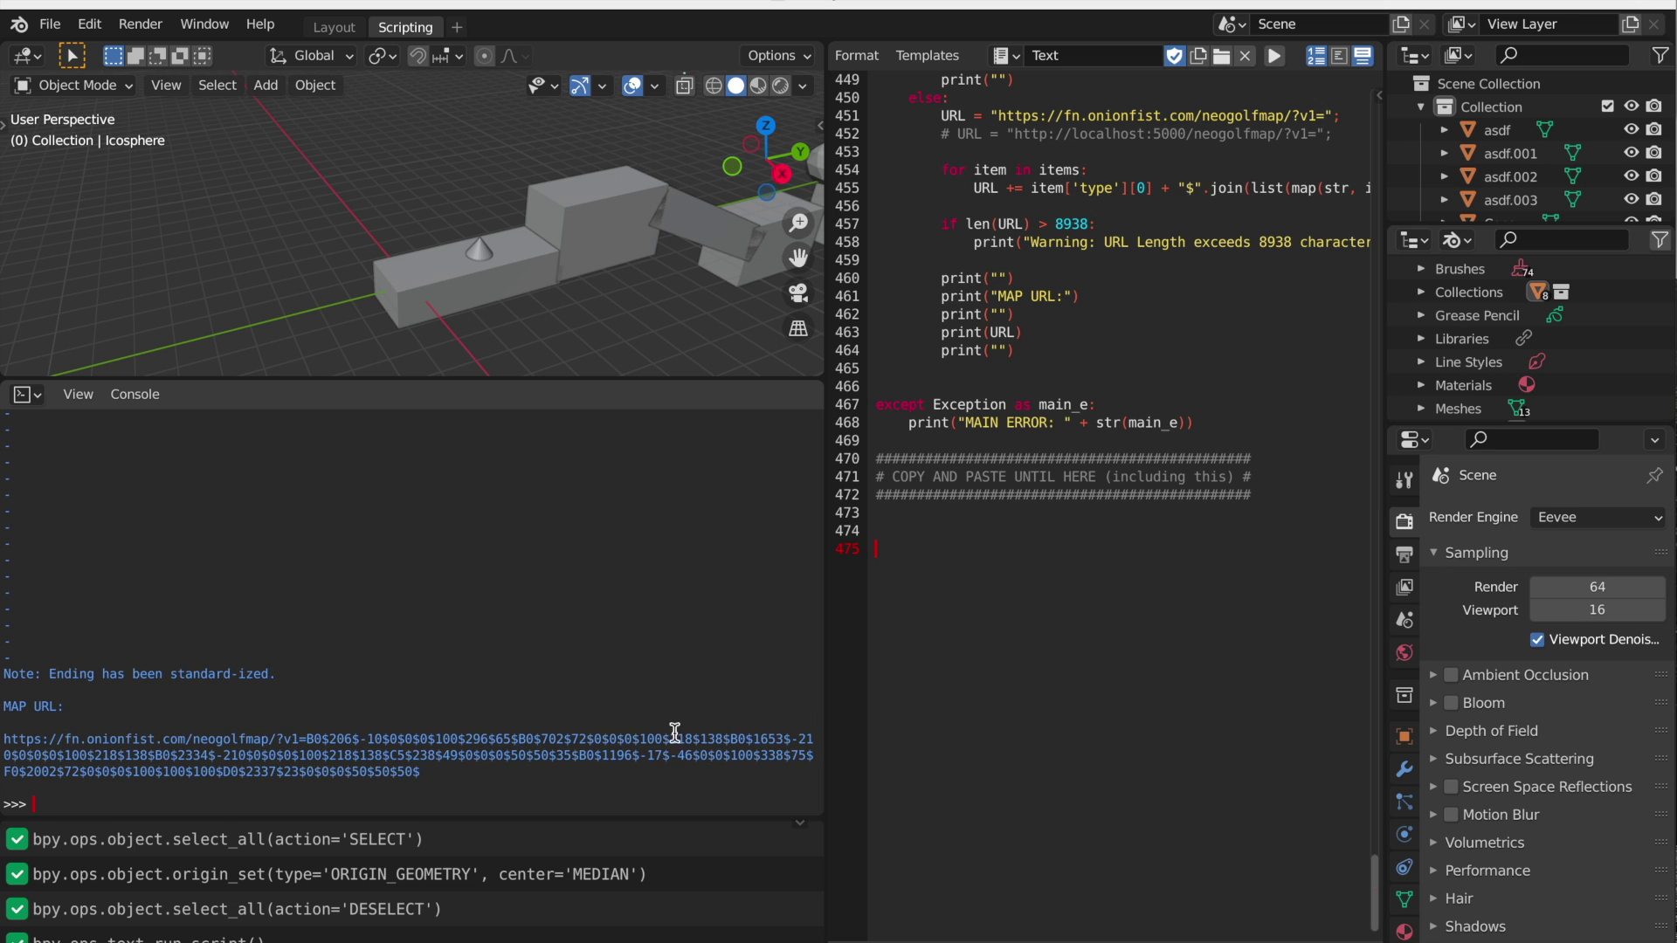
{"action": "left_click_drag", "start_coordinate": [509, 778], "coordinate": [430, 712]}
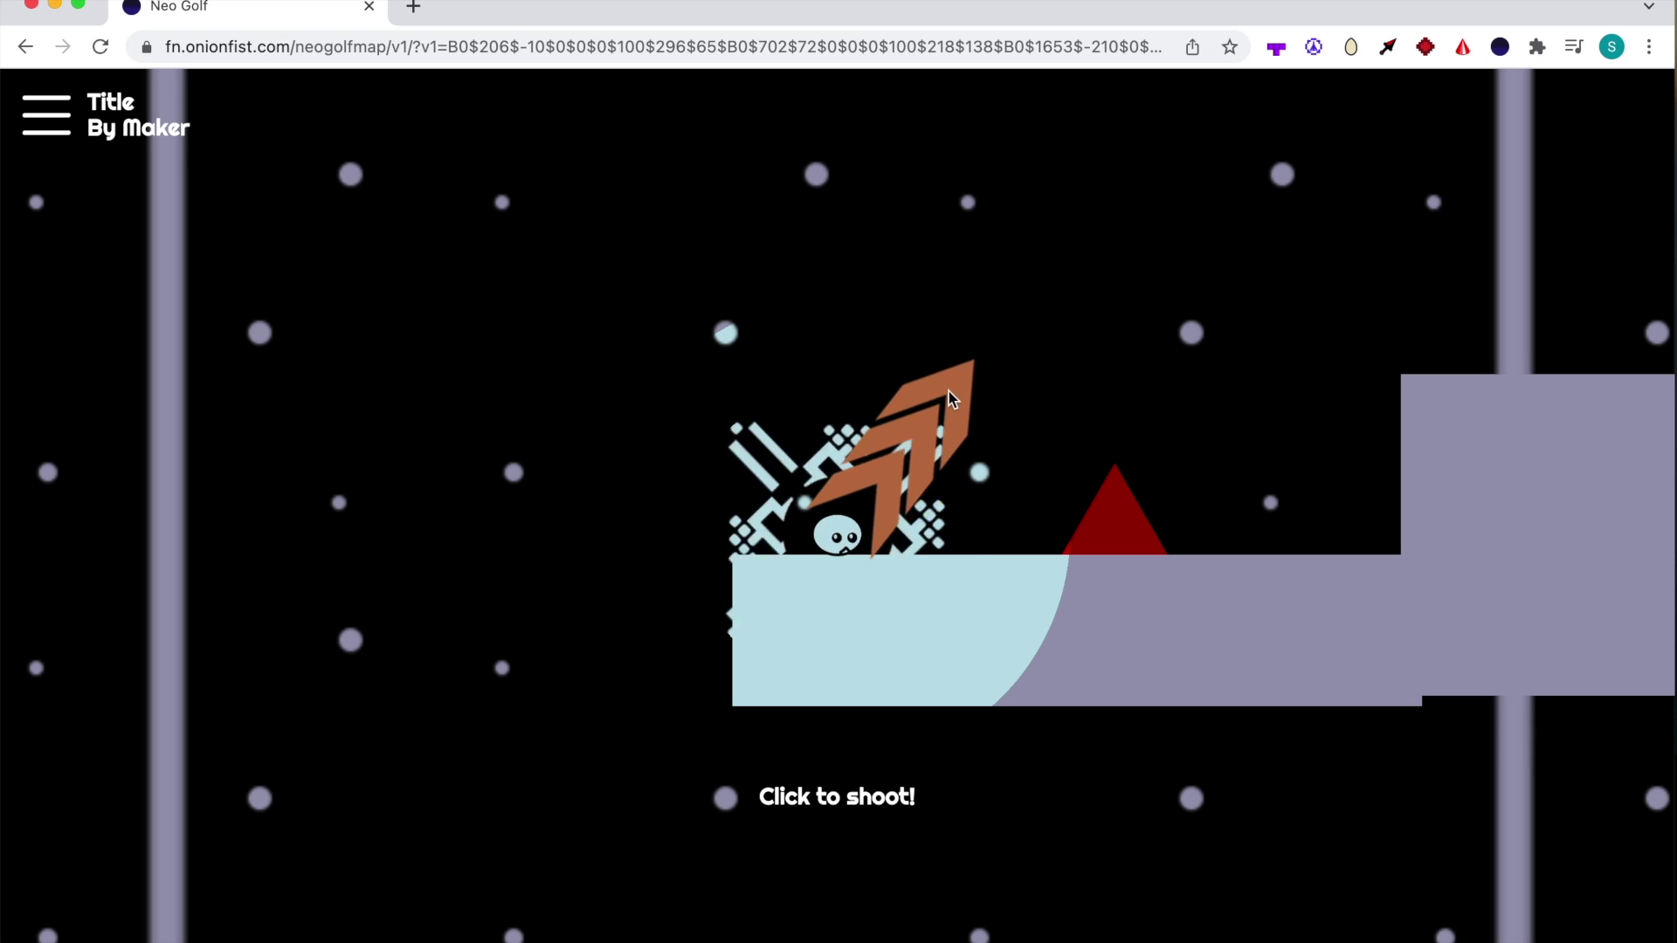
Fire the first shot on the updated level, bringing the counter to 1 shot
{"action": "left_click", "coordinate": [925, 401]}
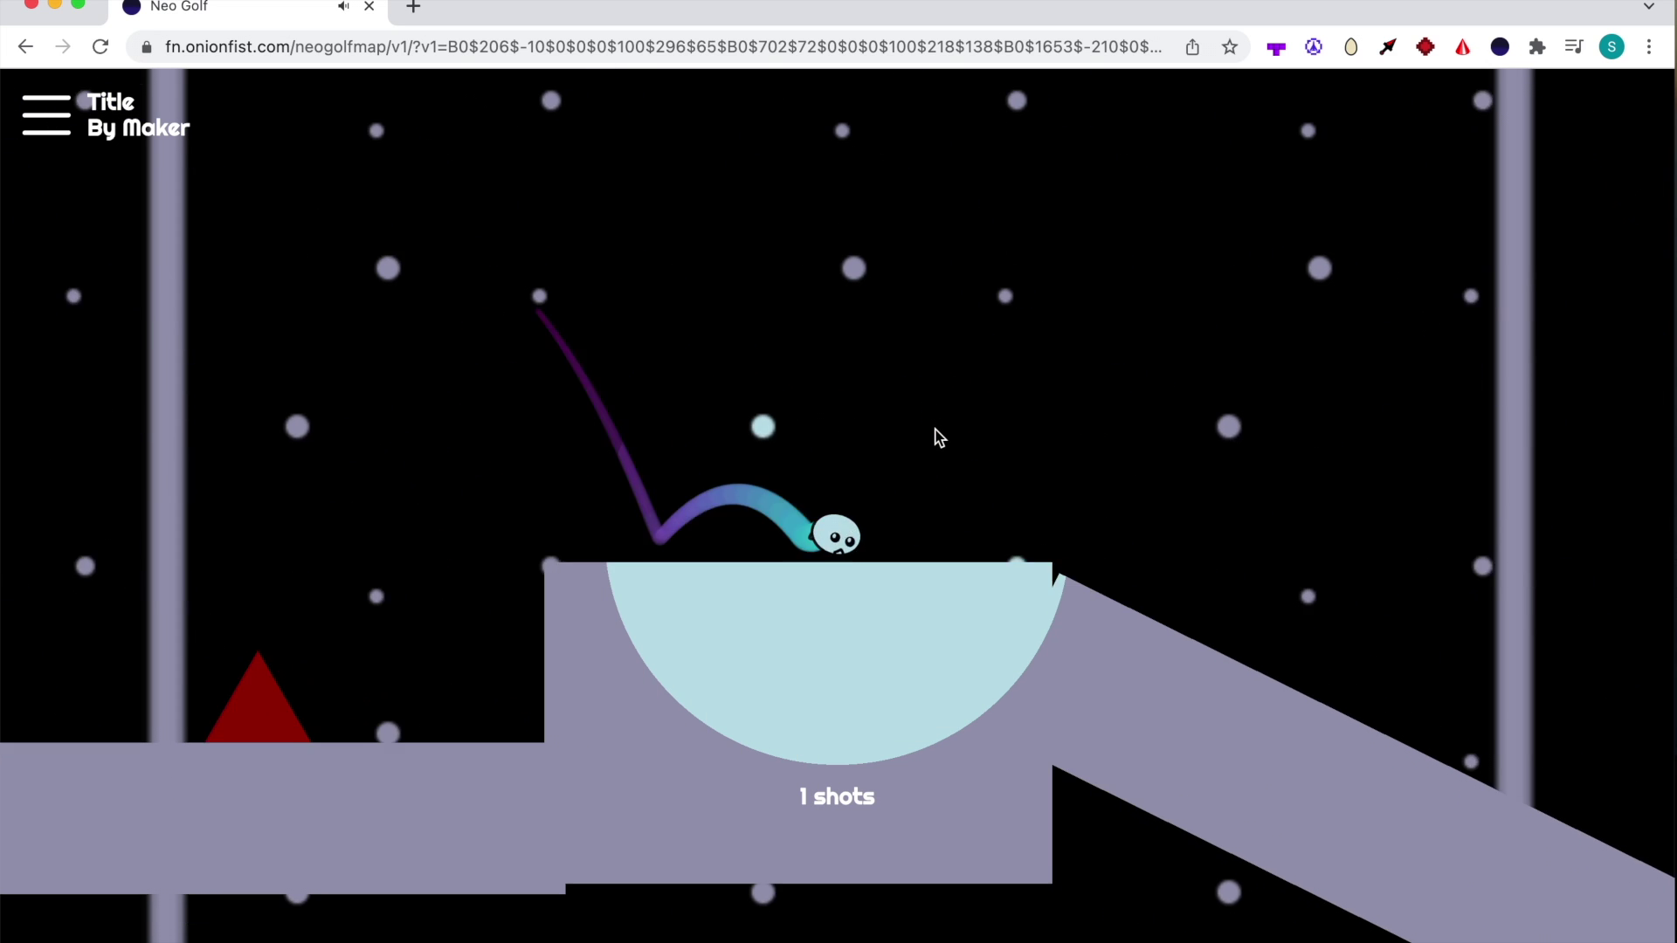